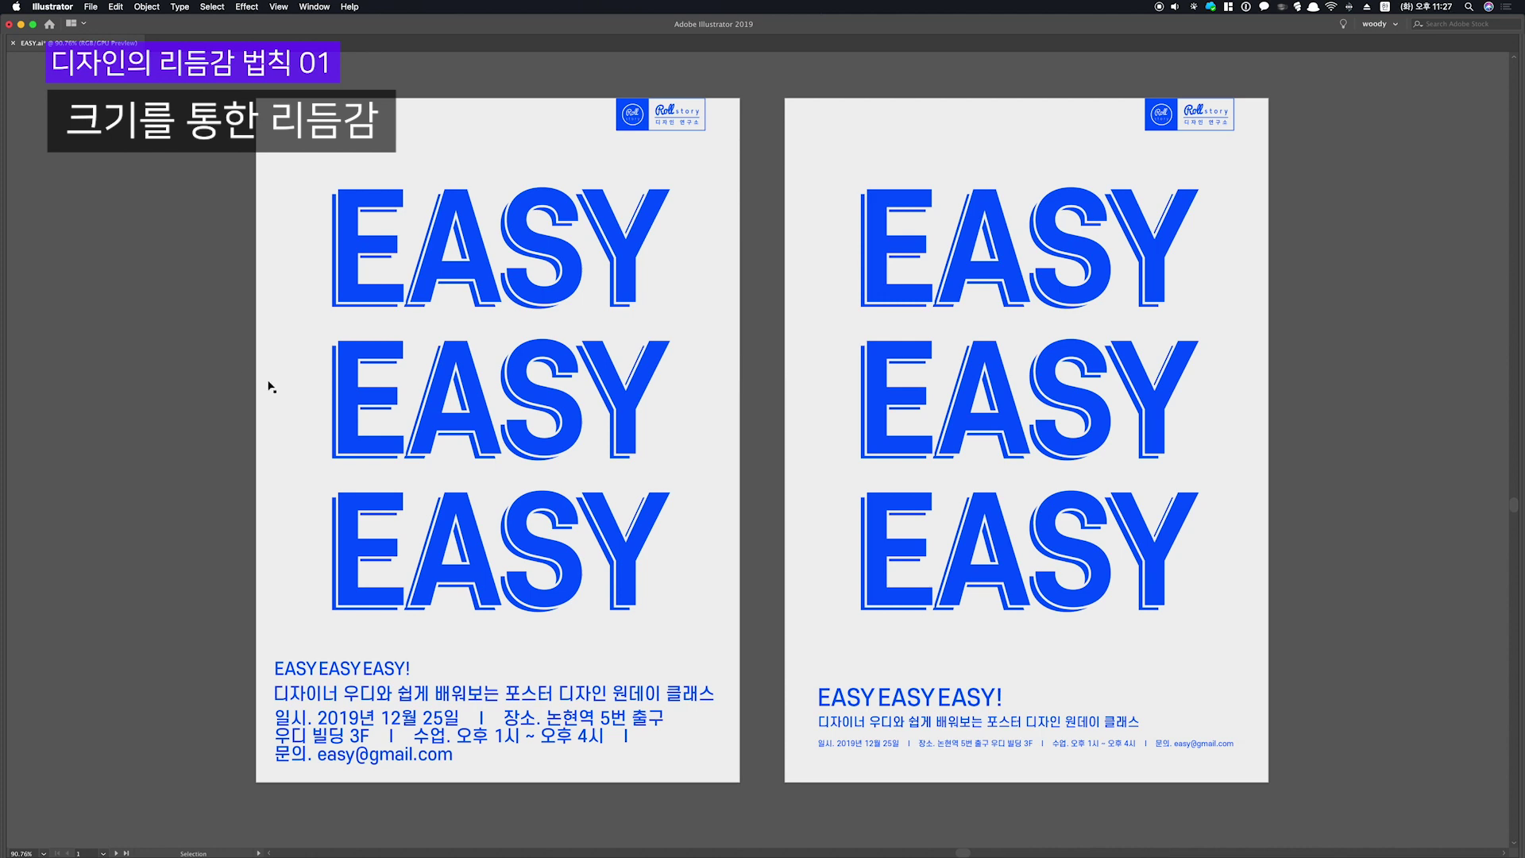
key(F1)
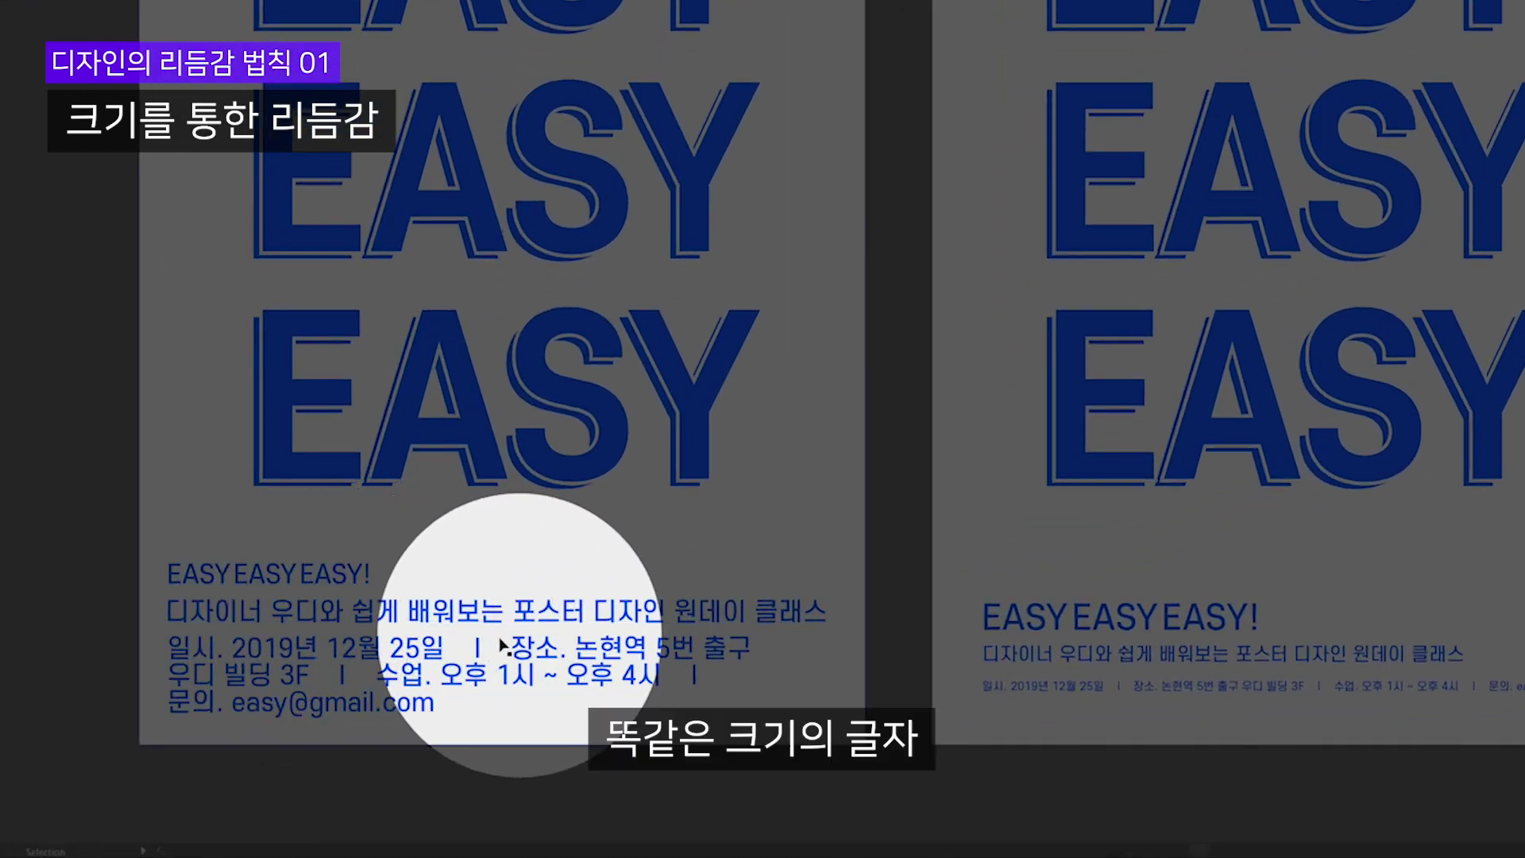
key(F1)
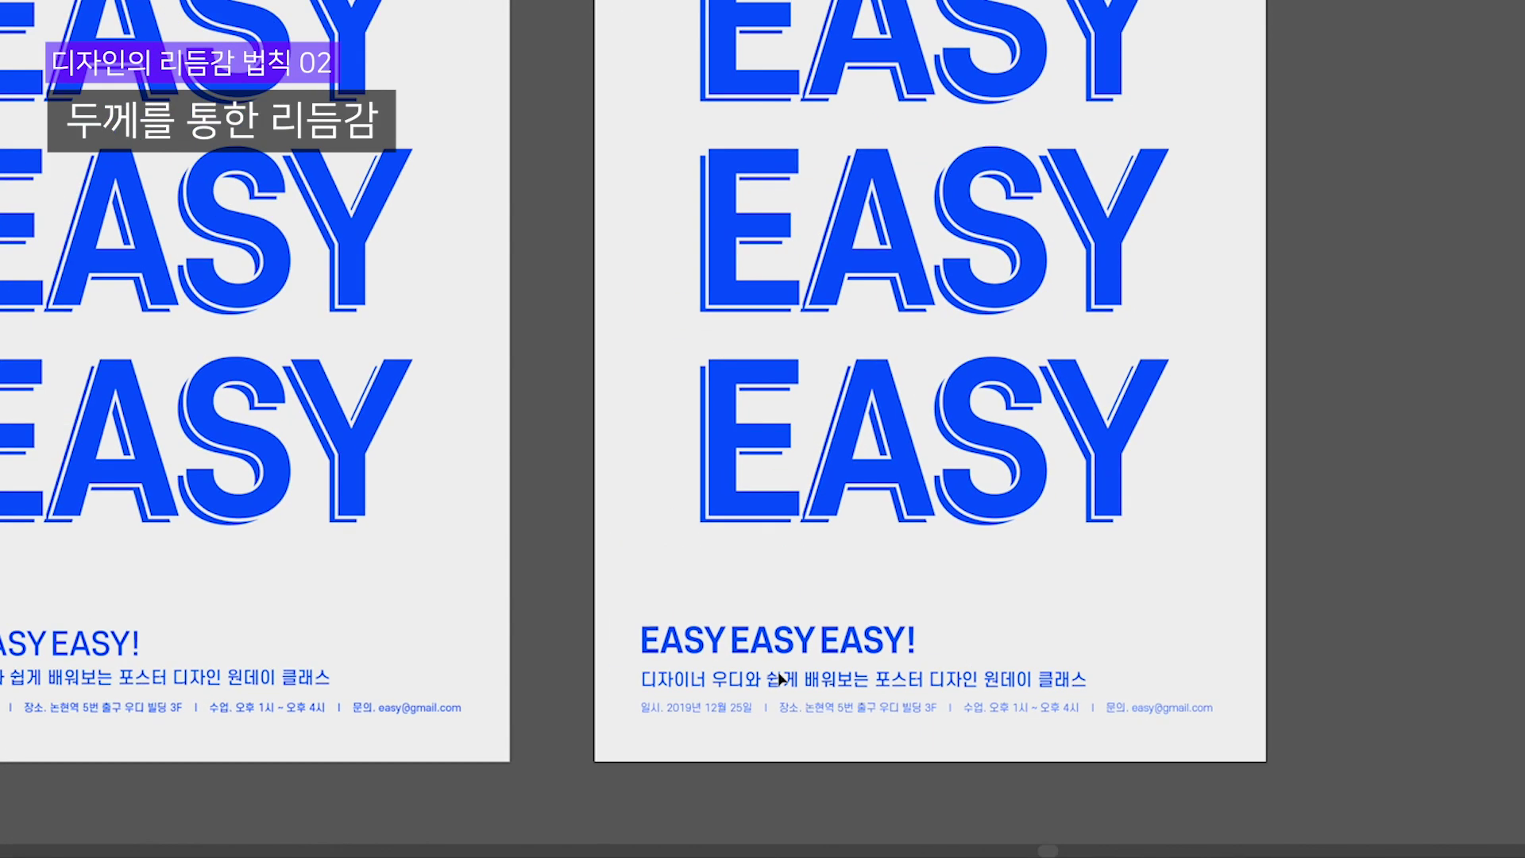
Paste the details line with bold labels beneath the existing details line on the sample poster
key(super+space)
drag(675, 645, 1354, 814)
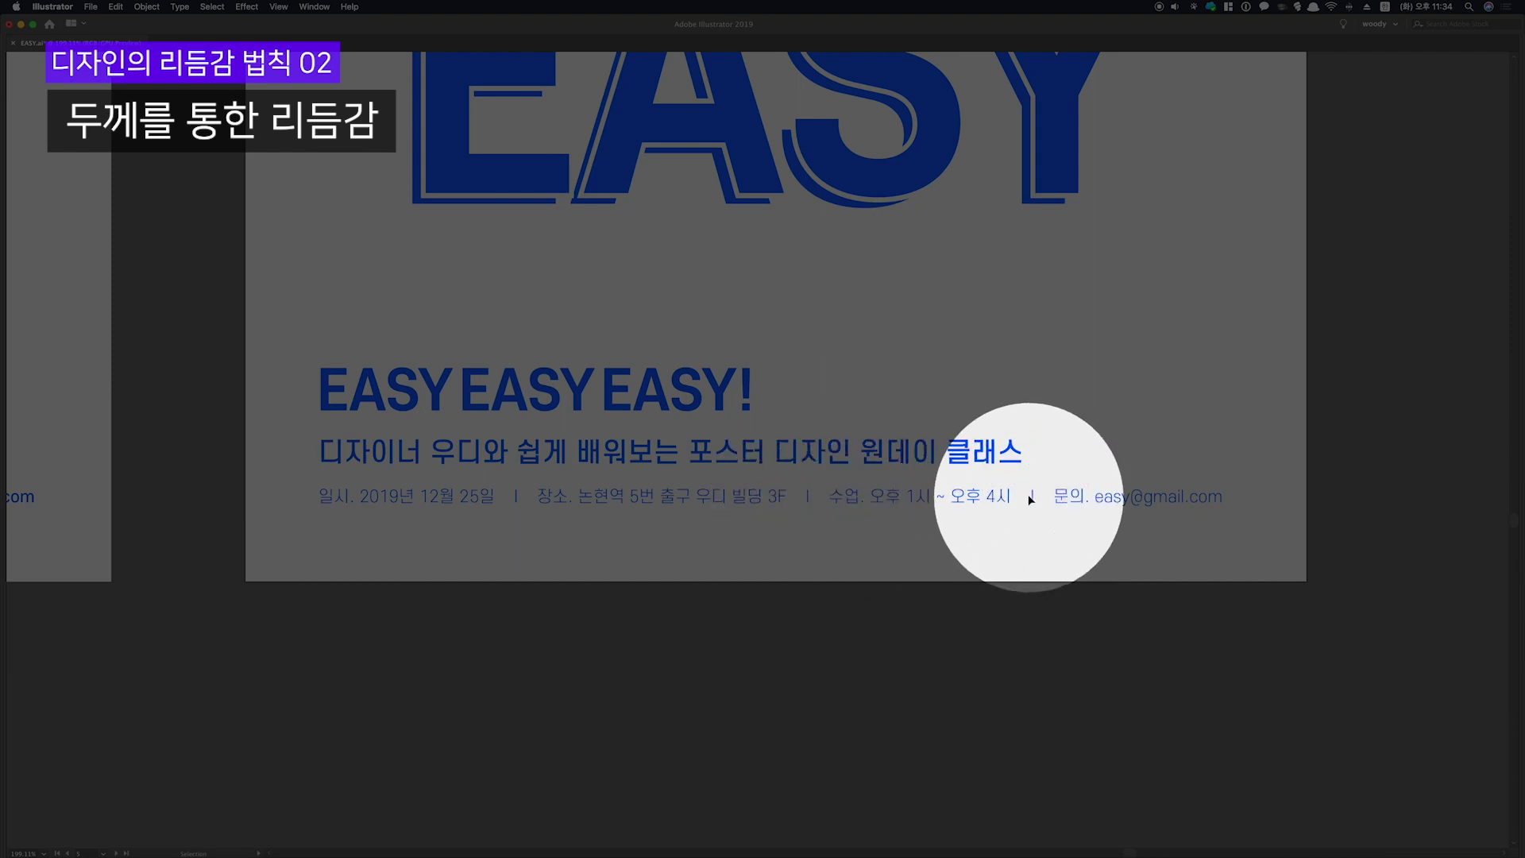
key(super+f)
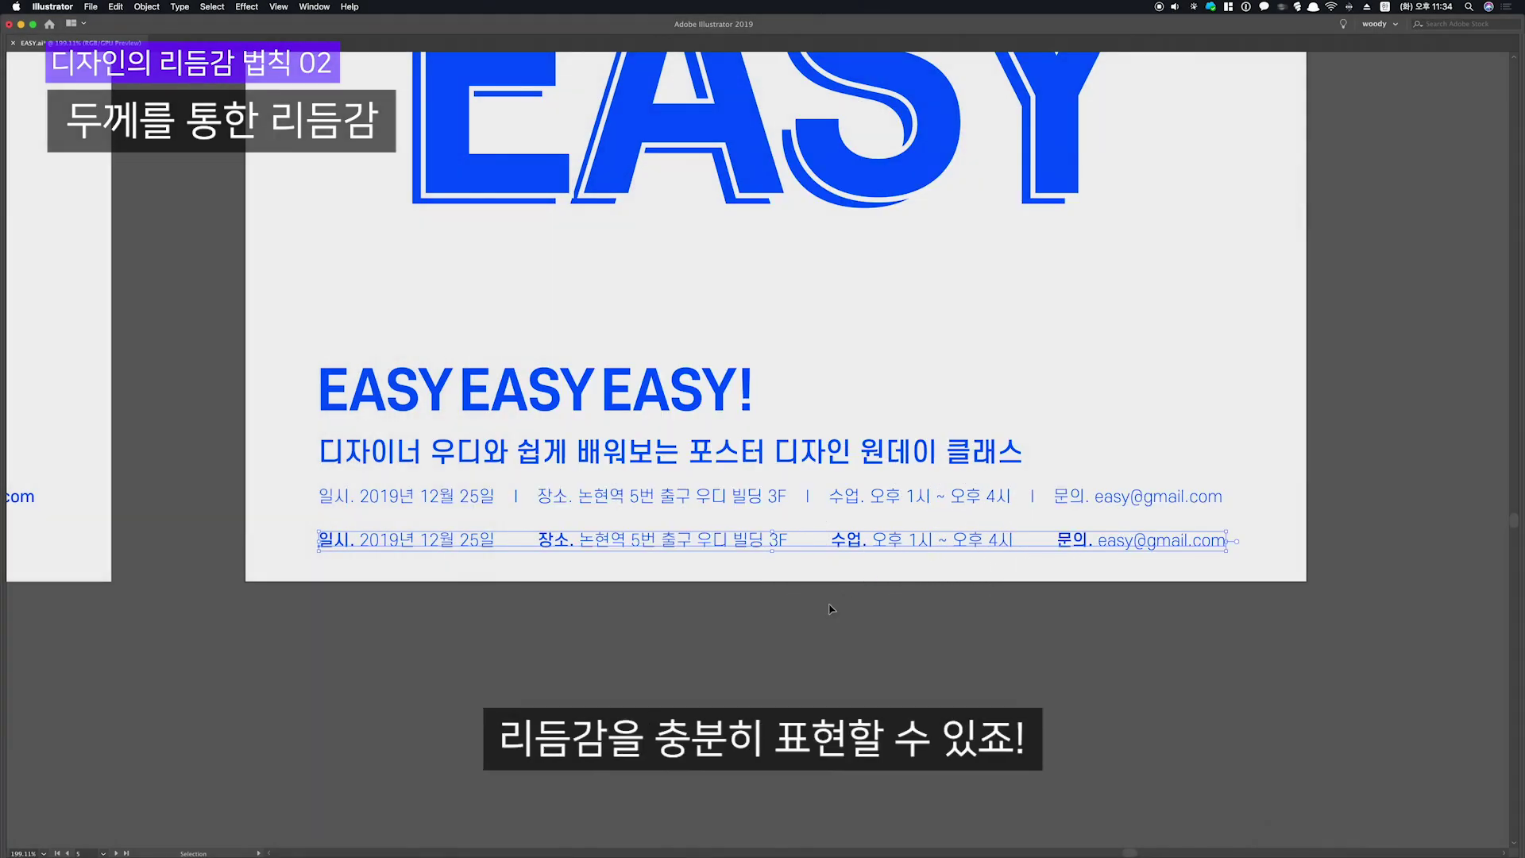
click(827, 608)
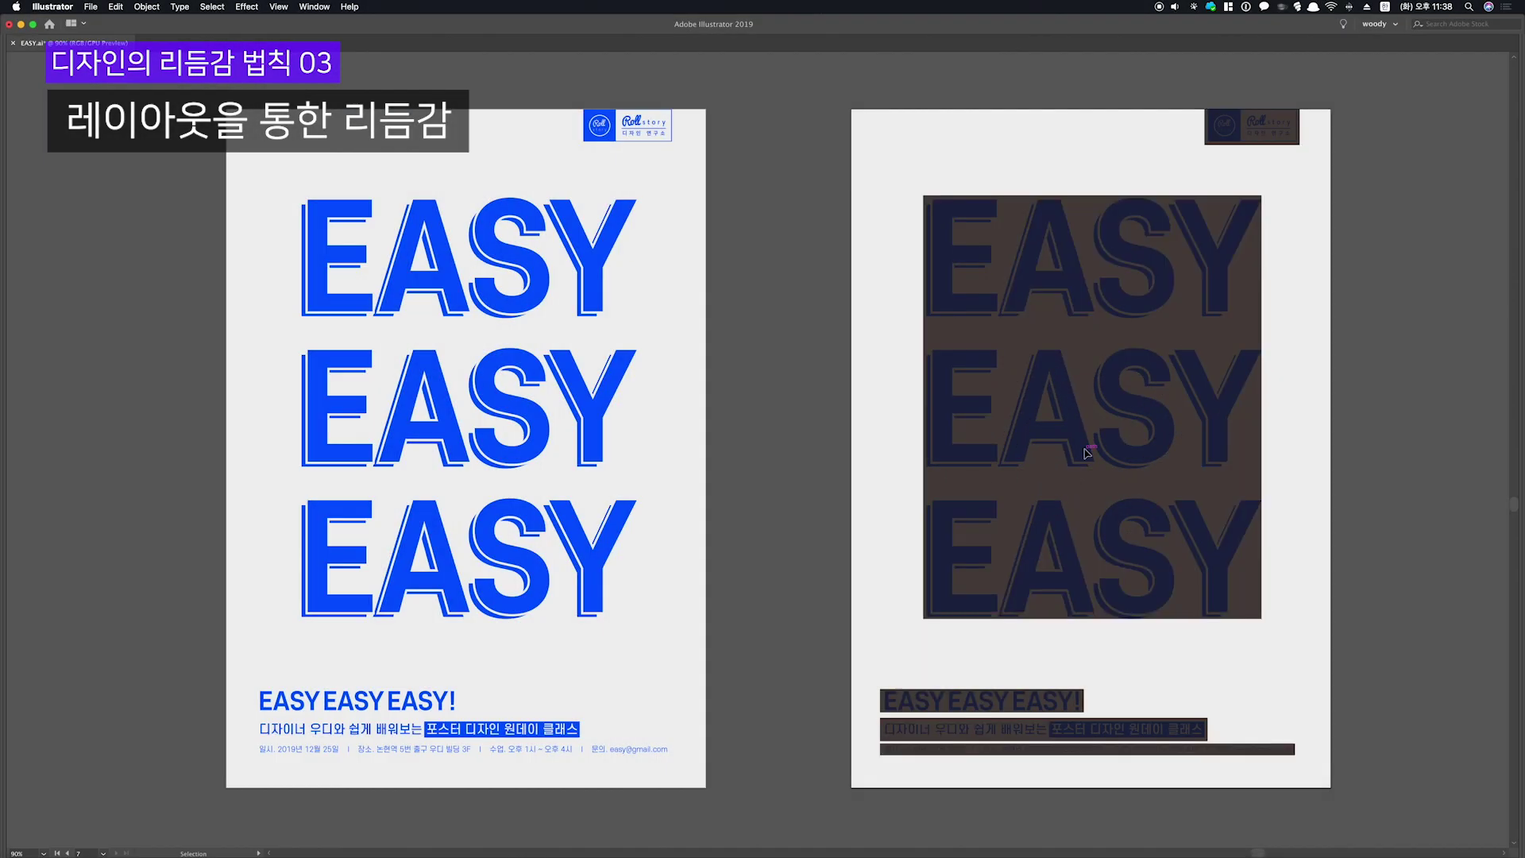
key(super+0)
key(super+minus)
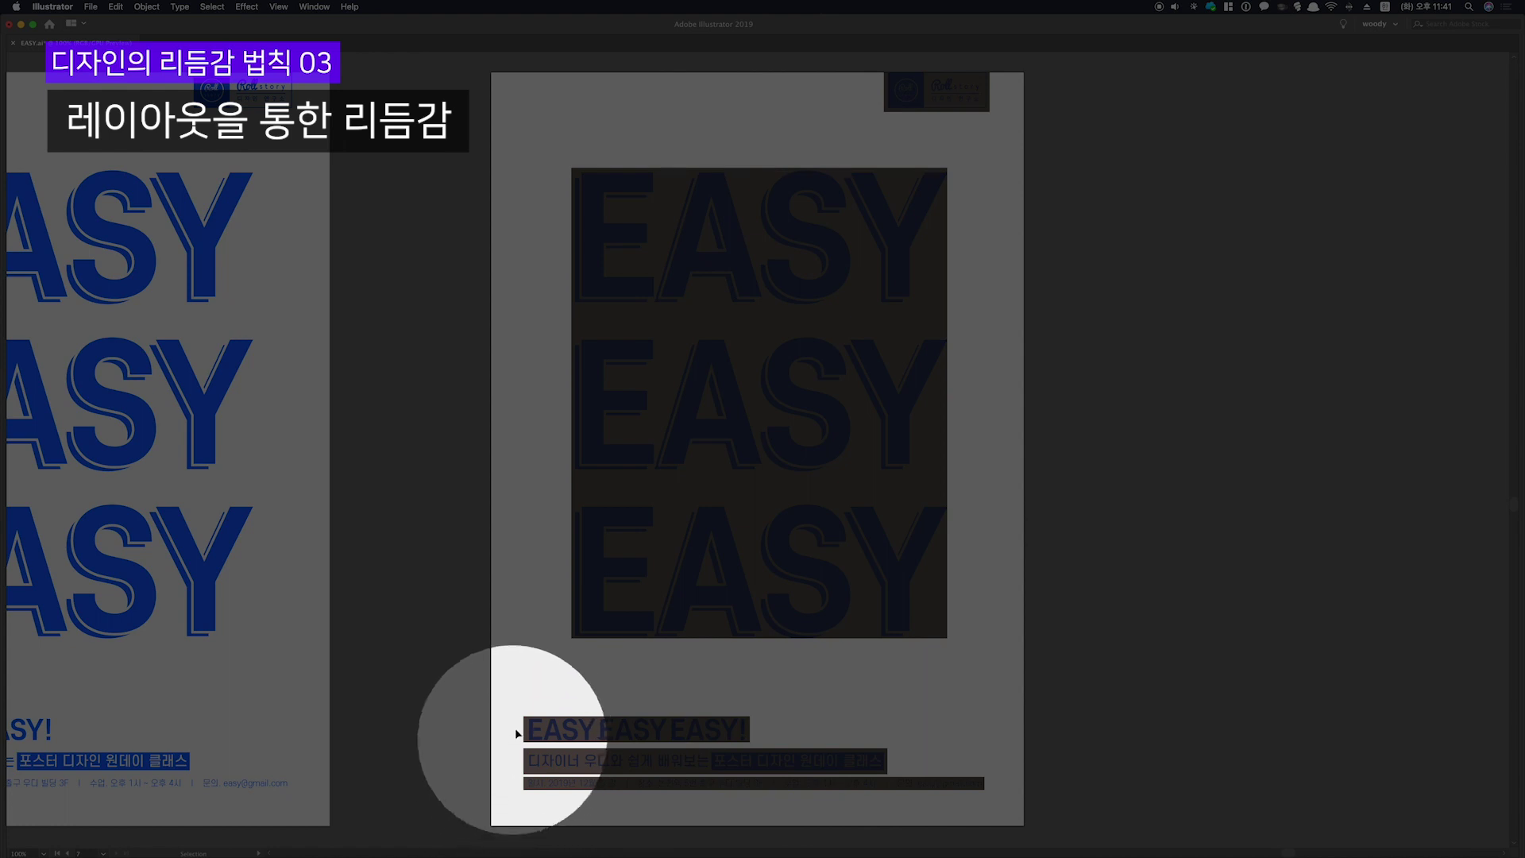
drag(526, 789, 528, 795)
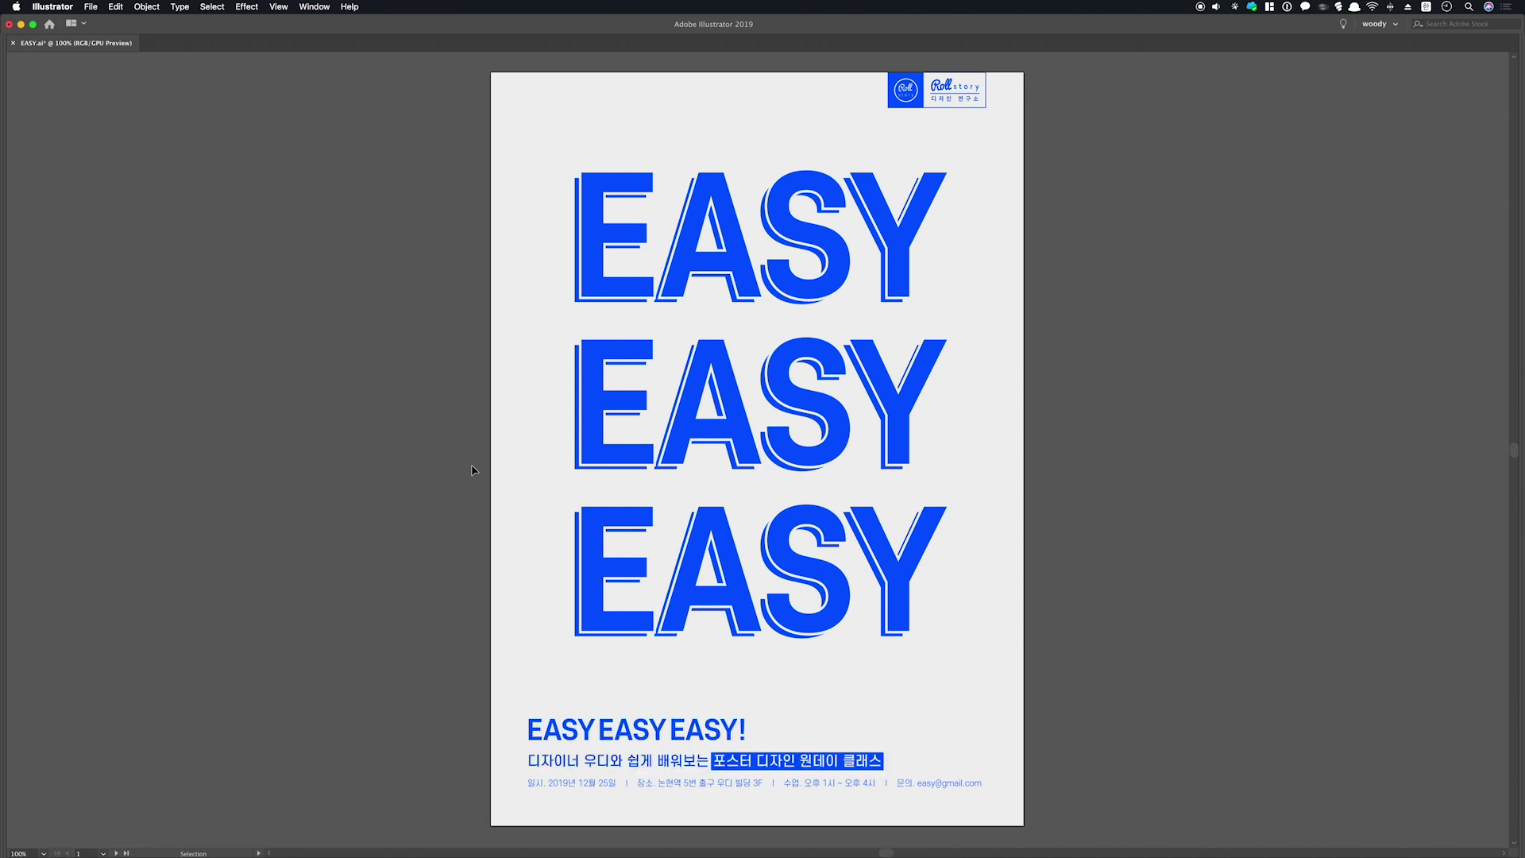
Create a new portrait A4 document, 210 x 297 mm, with RGB Color mode and High (300 ppi) raster effects
key(super+n)
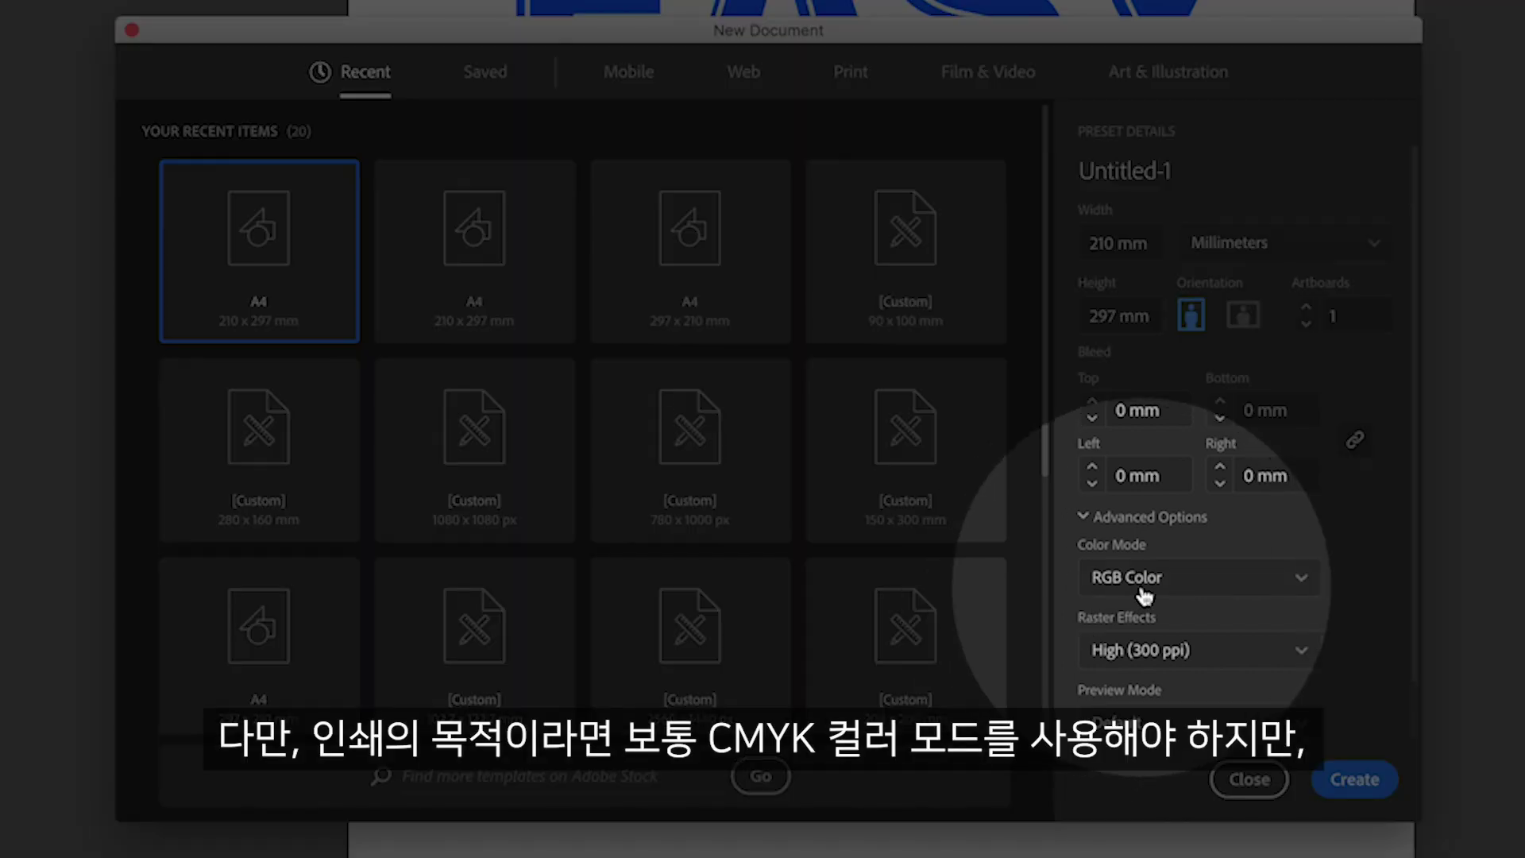
click(1144, 596)
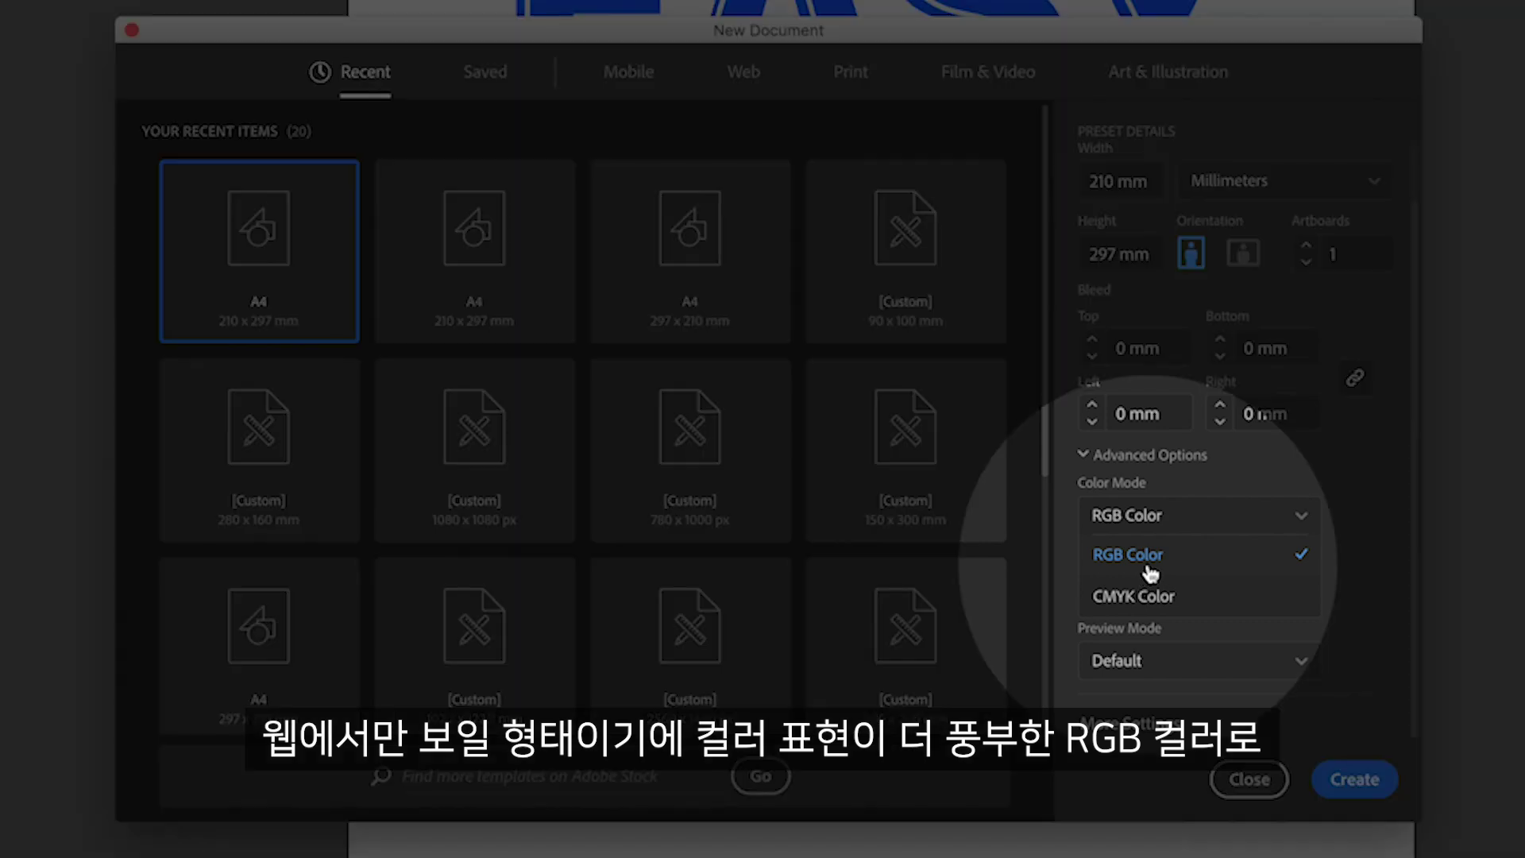
click(1146, 566)
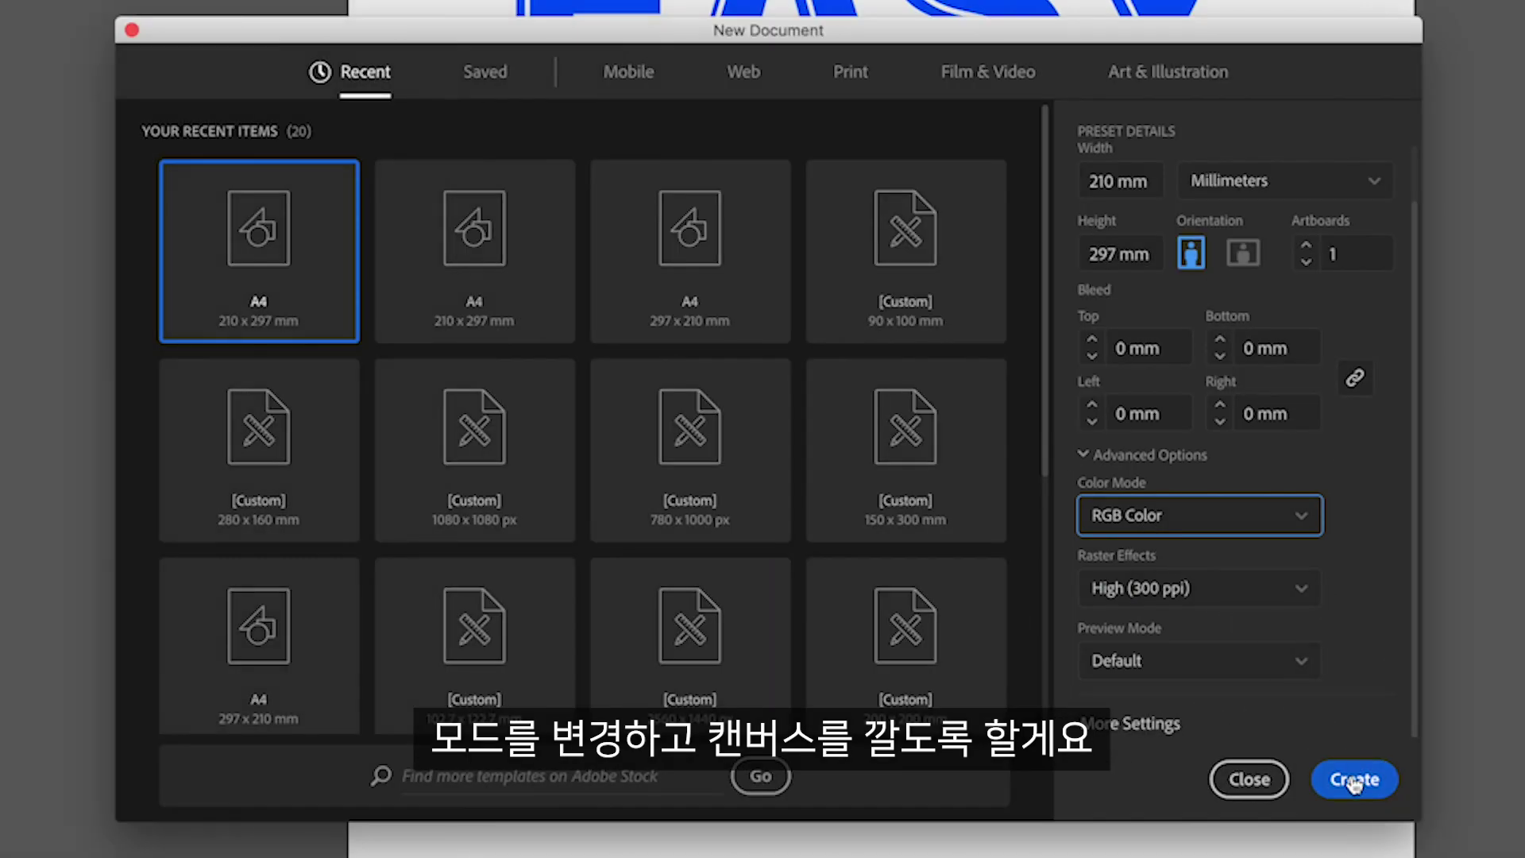
click(1354, 783)
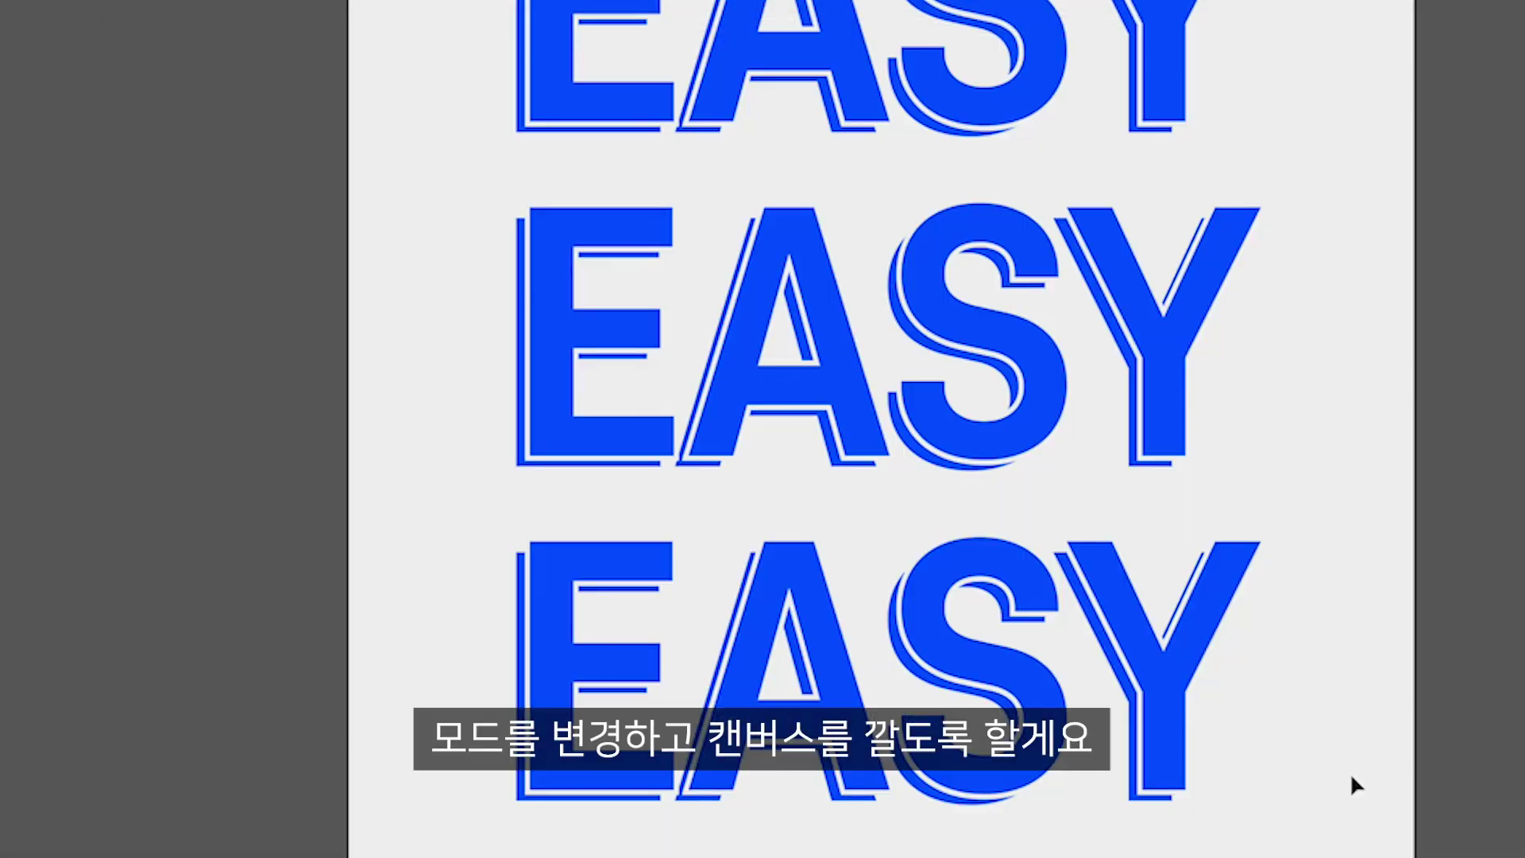
Draw a 210 x 297 mm rectangle covering the whole artboard and fill it with light grey (efefef)
key(m)
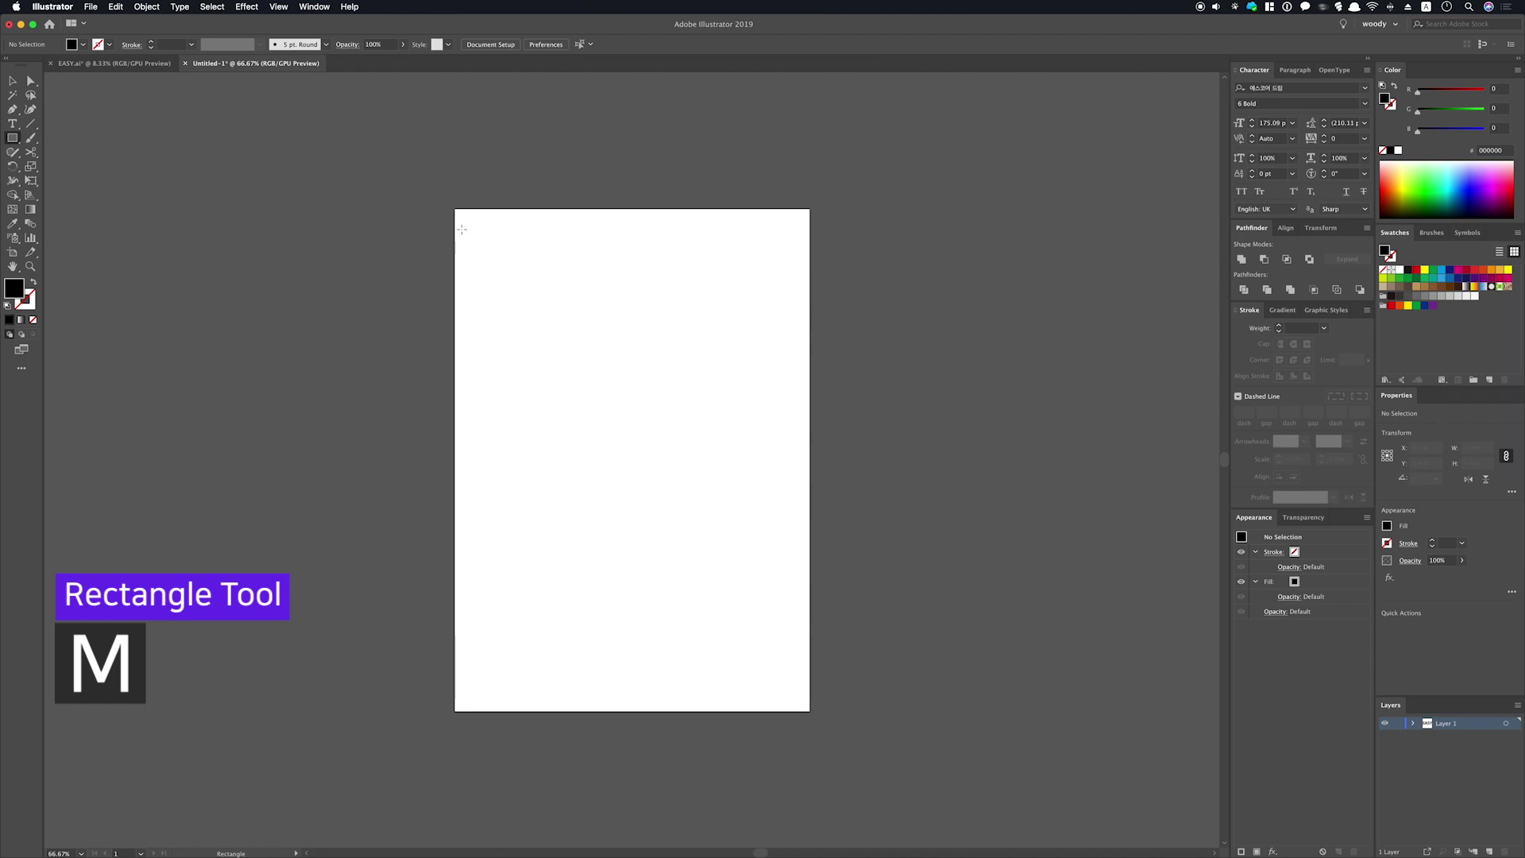
drag(455, 209, 810, 711)
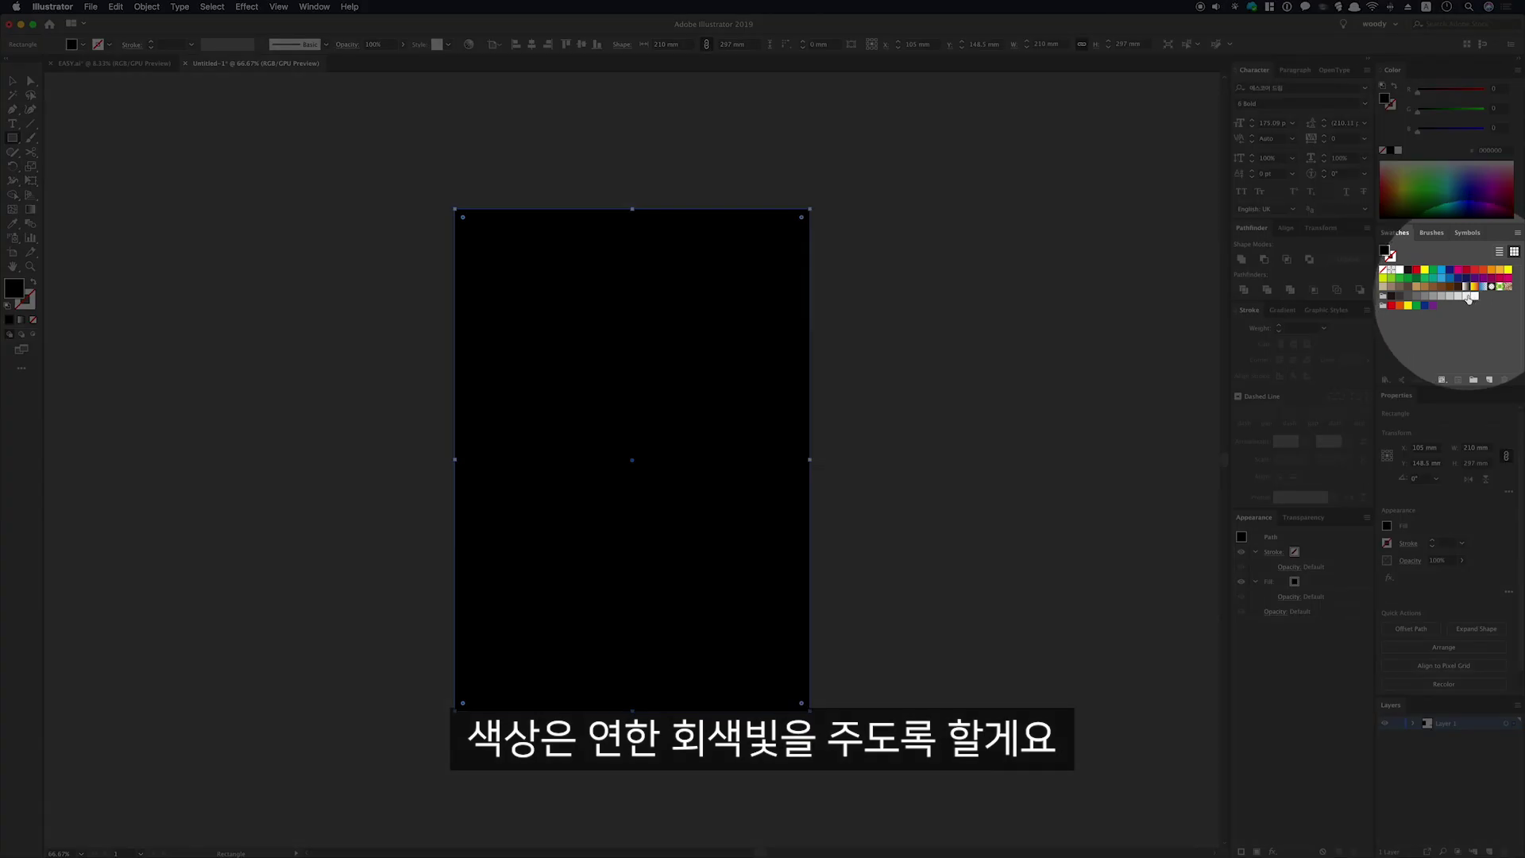
click(1469, 296)
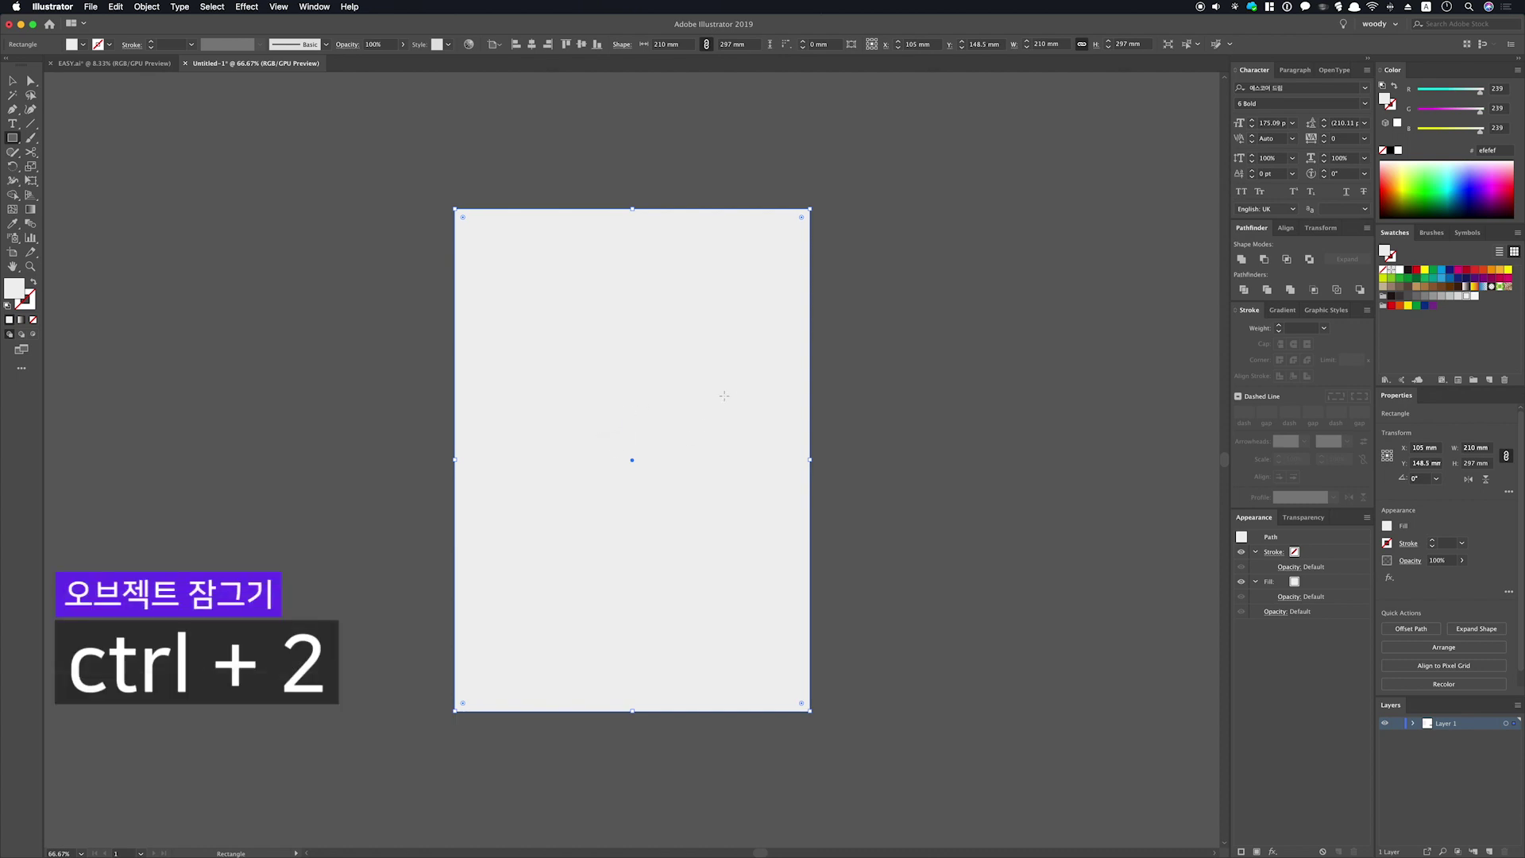
Lock the grey background rectangle and test with a marquee that it can no longer be selected
key(super+2)
key(m)
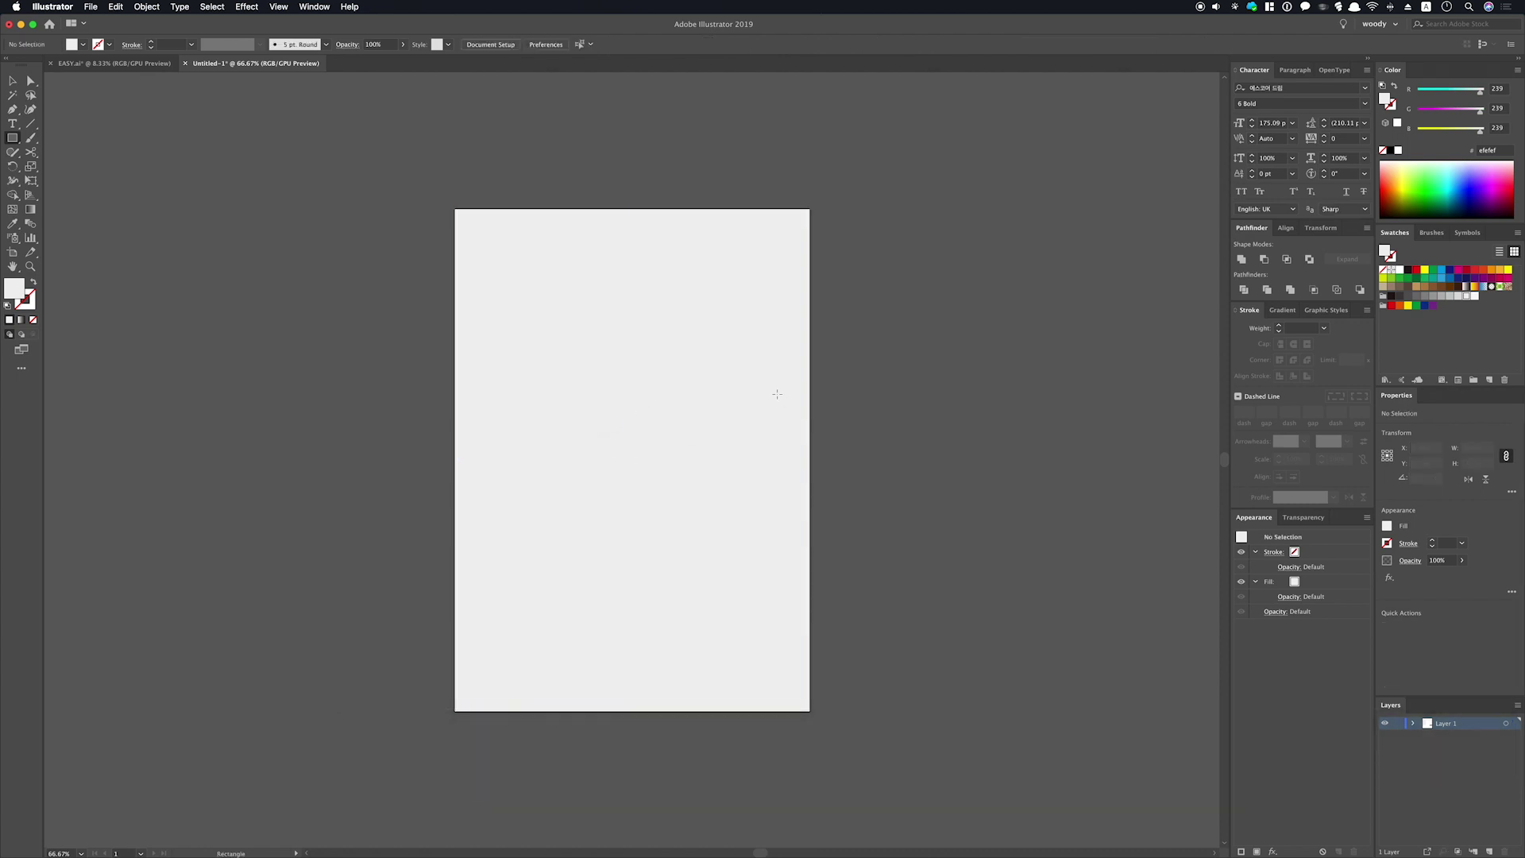
key(v)
drag(870, 406, 738, 497)
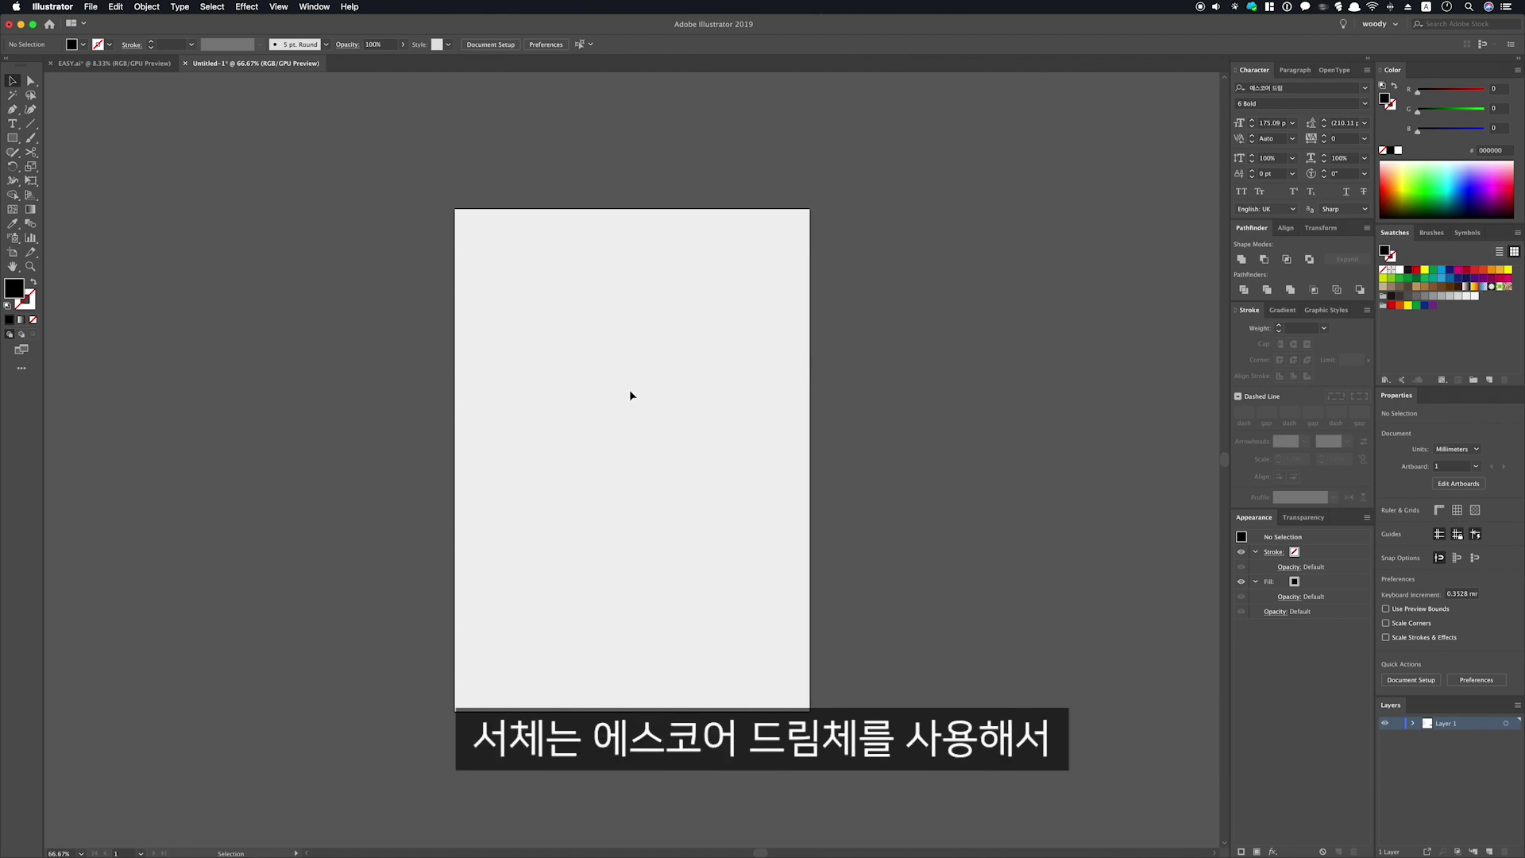
Add the point text EASY near the top of the artboard in 에스코어 드림, 6 Bold
key(t)
click(501, 304)
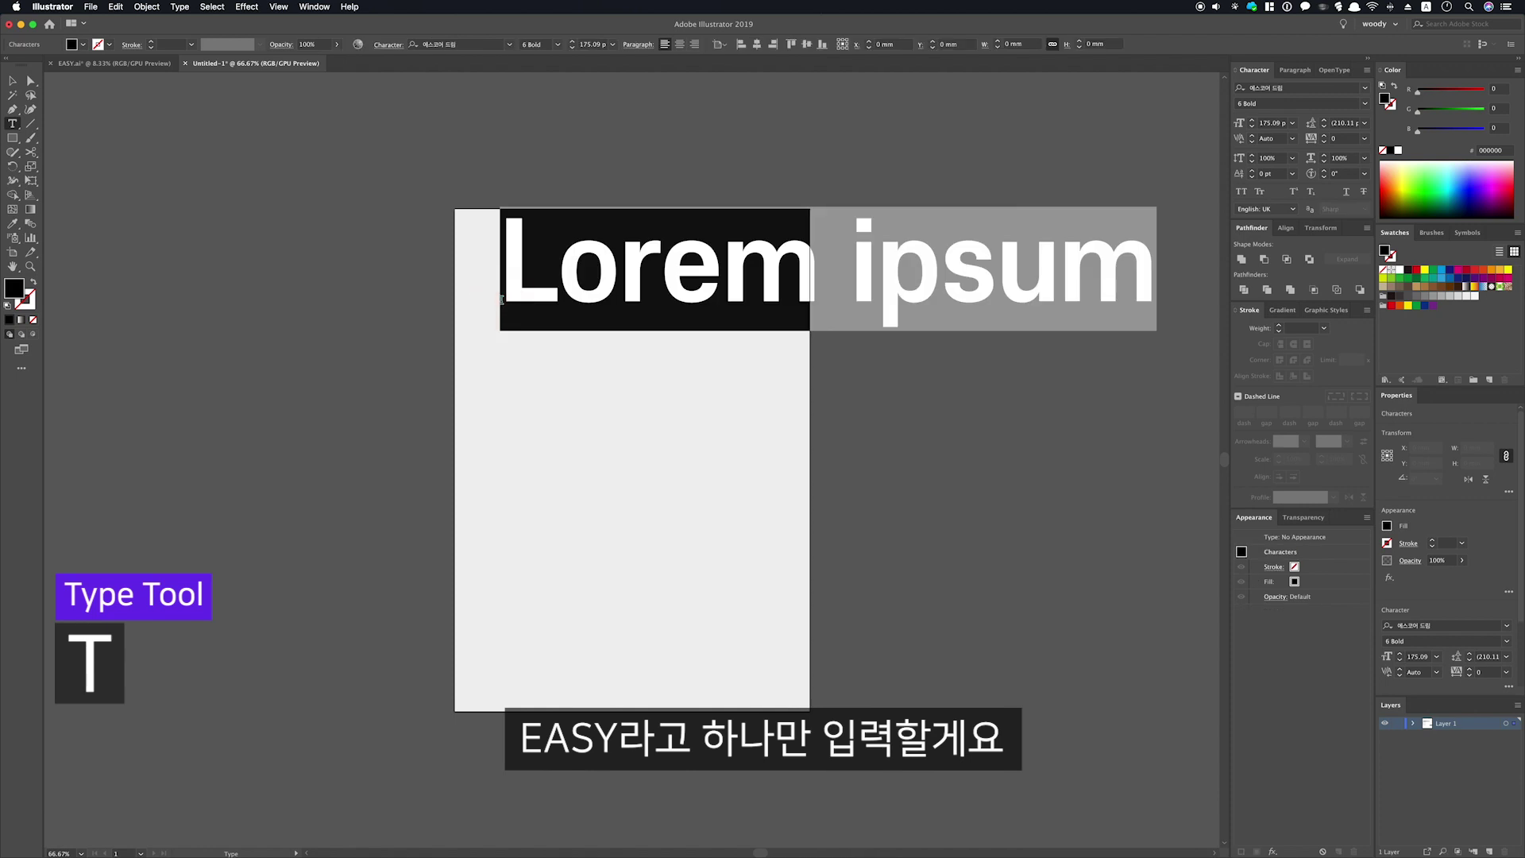
text(EASY)
key(Escape)
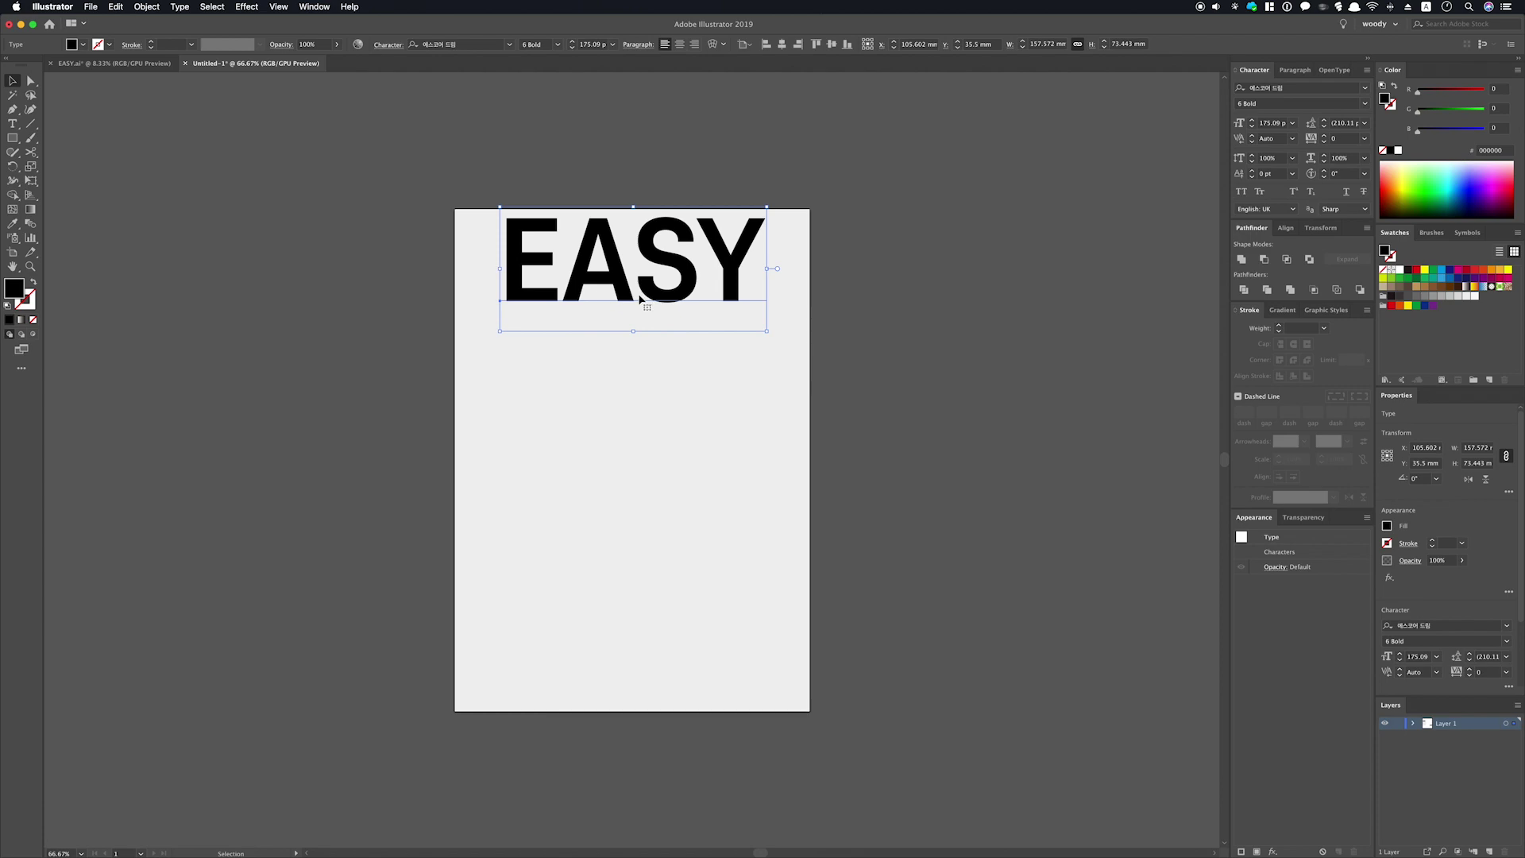
Convert the EASY text to outlines and move it about 32 mm down the artboard
key(super+shift+o)
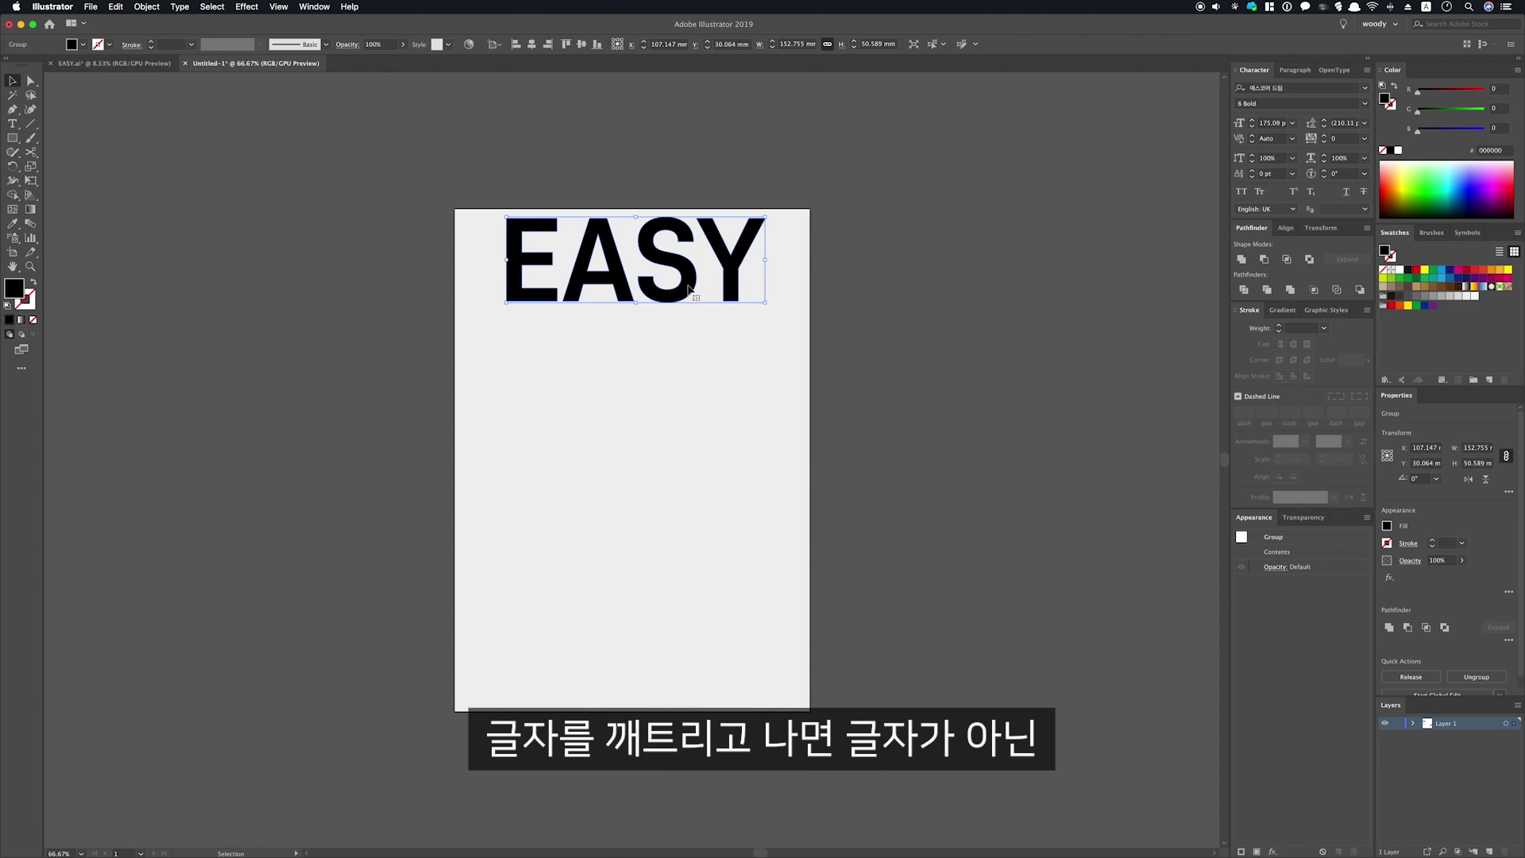
drag(690, 290, 680, 346)
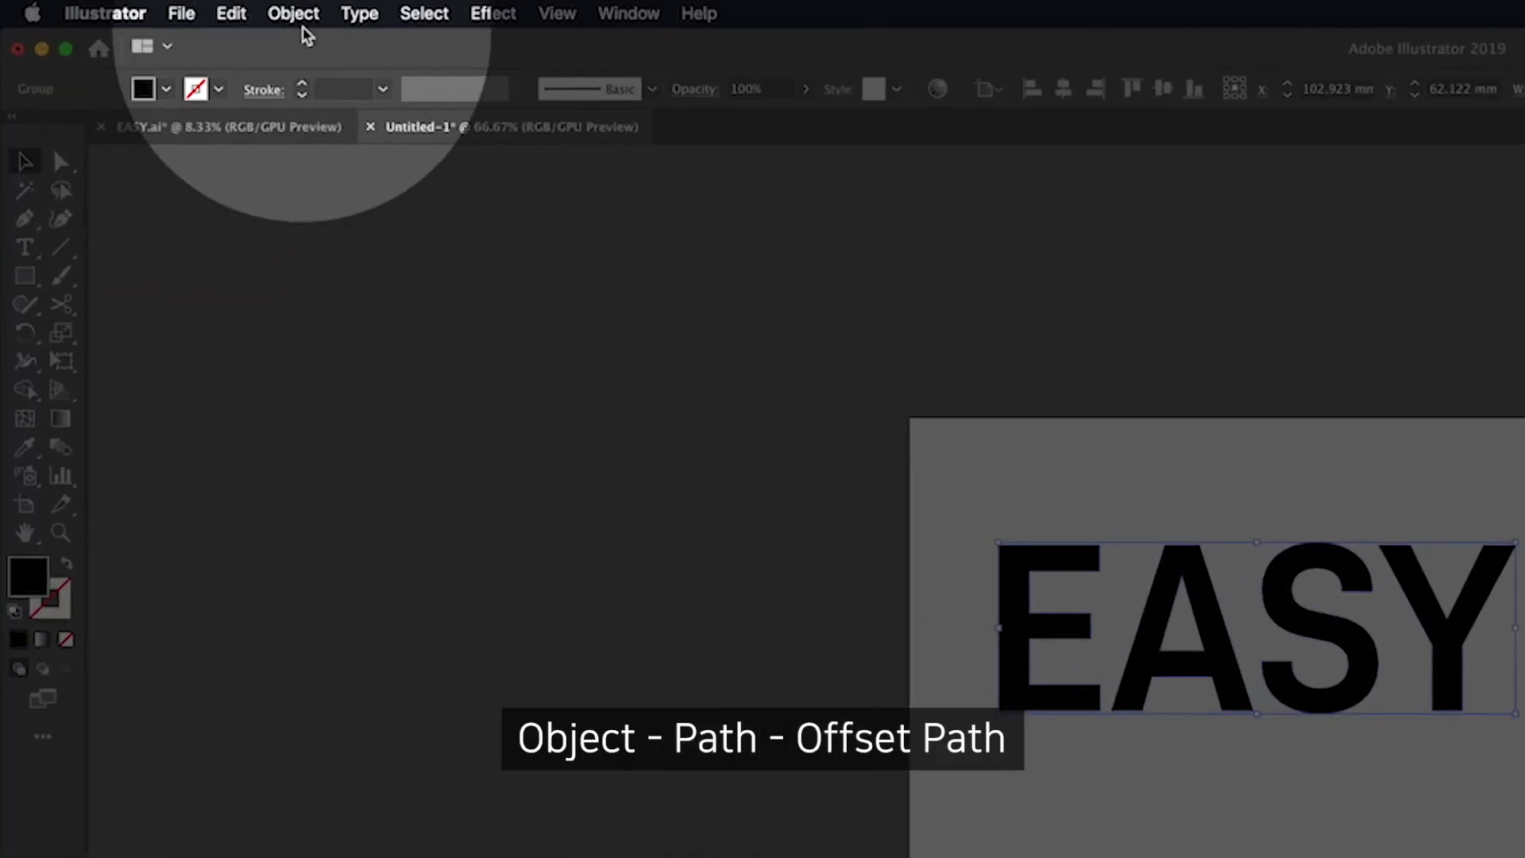
Apply Offset Path to the EASY outlines with a 1 mm offset, miter joins and a miter limit of 4
click(301, 16)
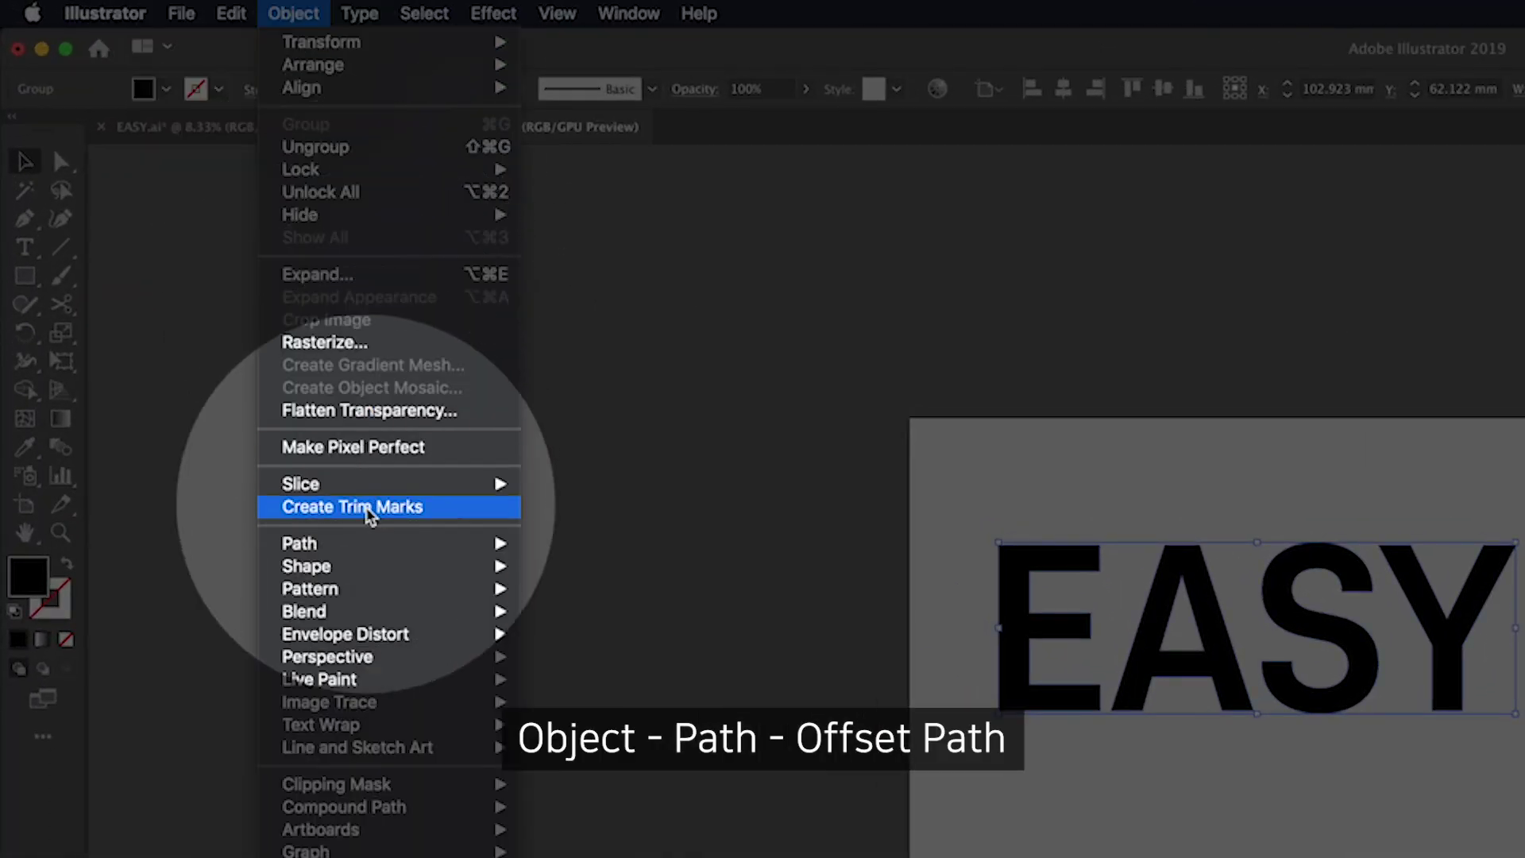
mouse_move(368, 545)
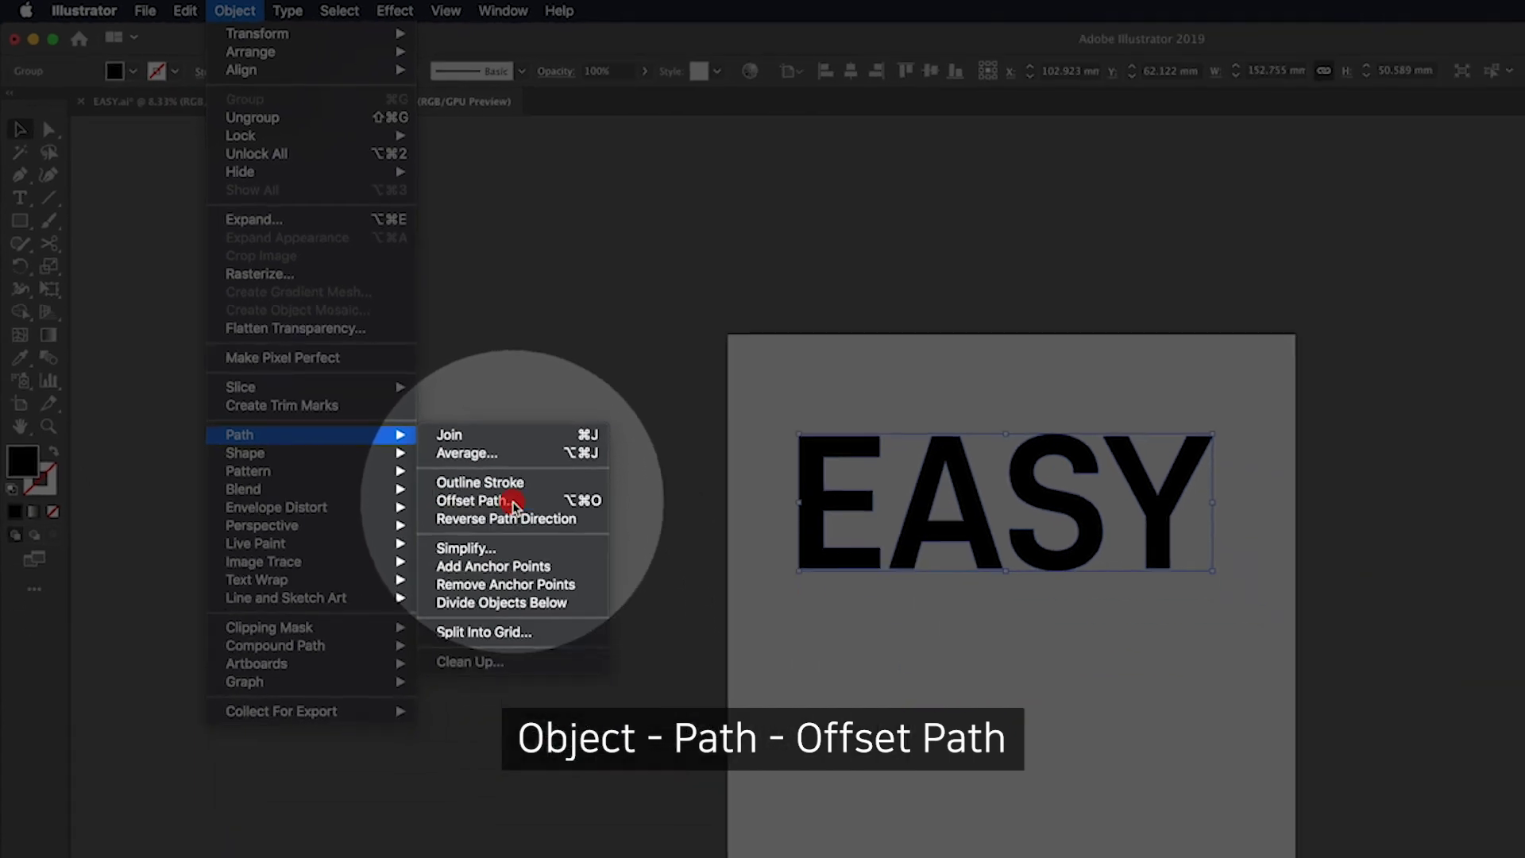
click(598, 626)
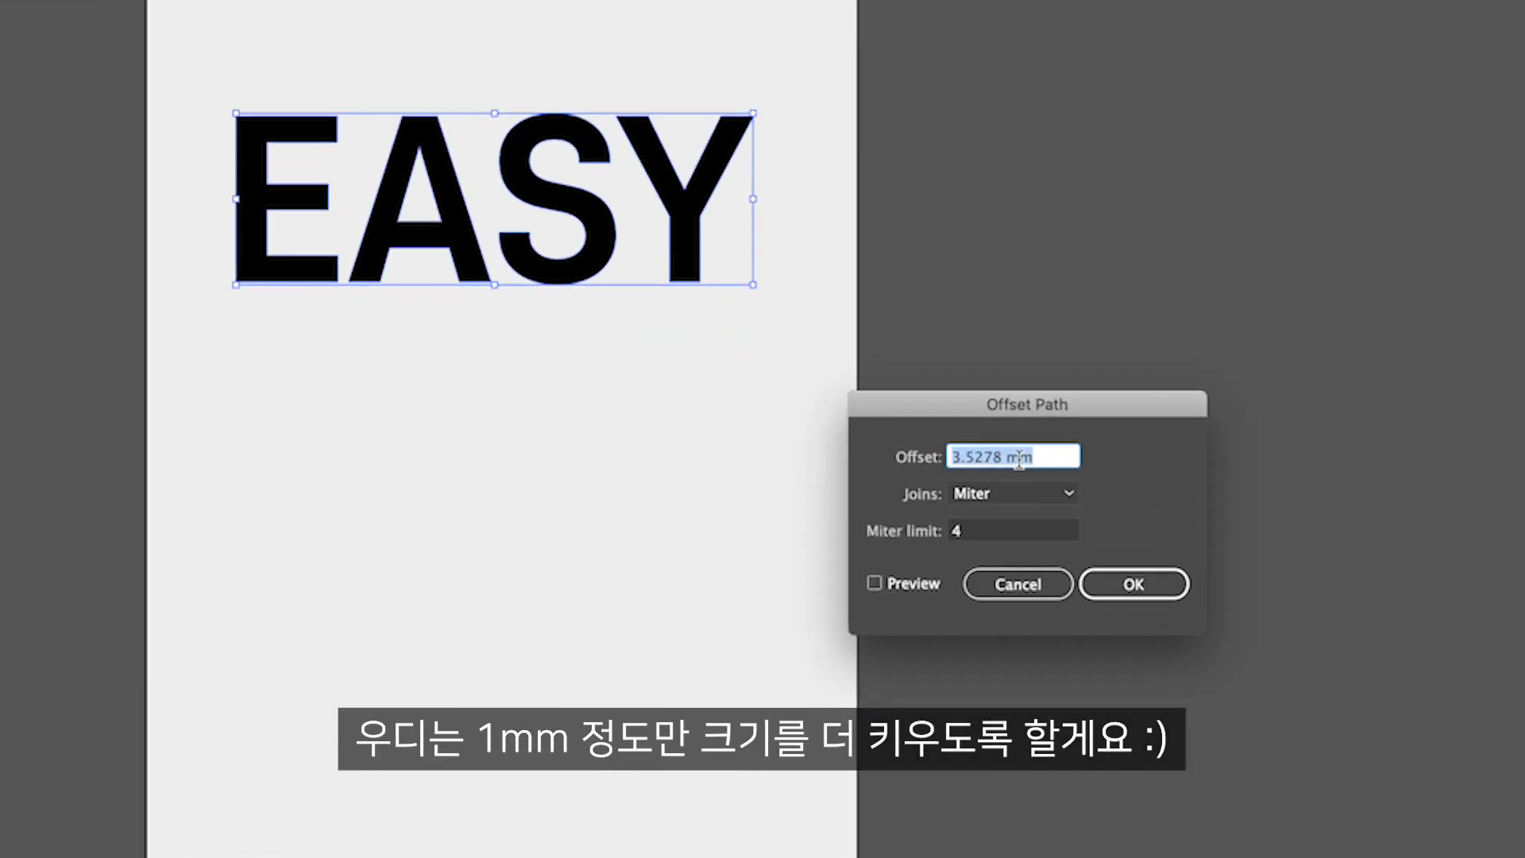
text(1)
click(912, 585)
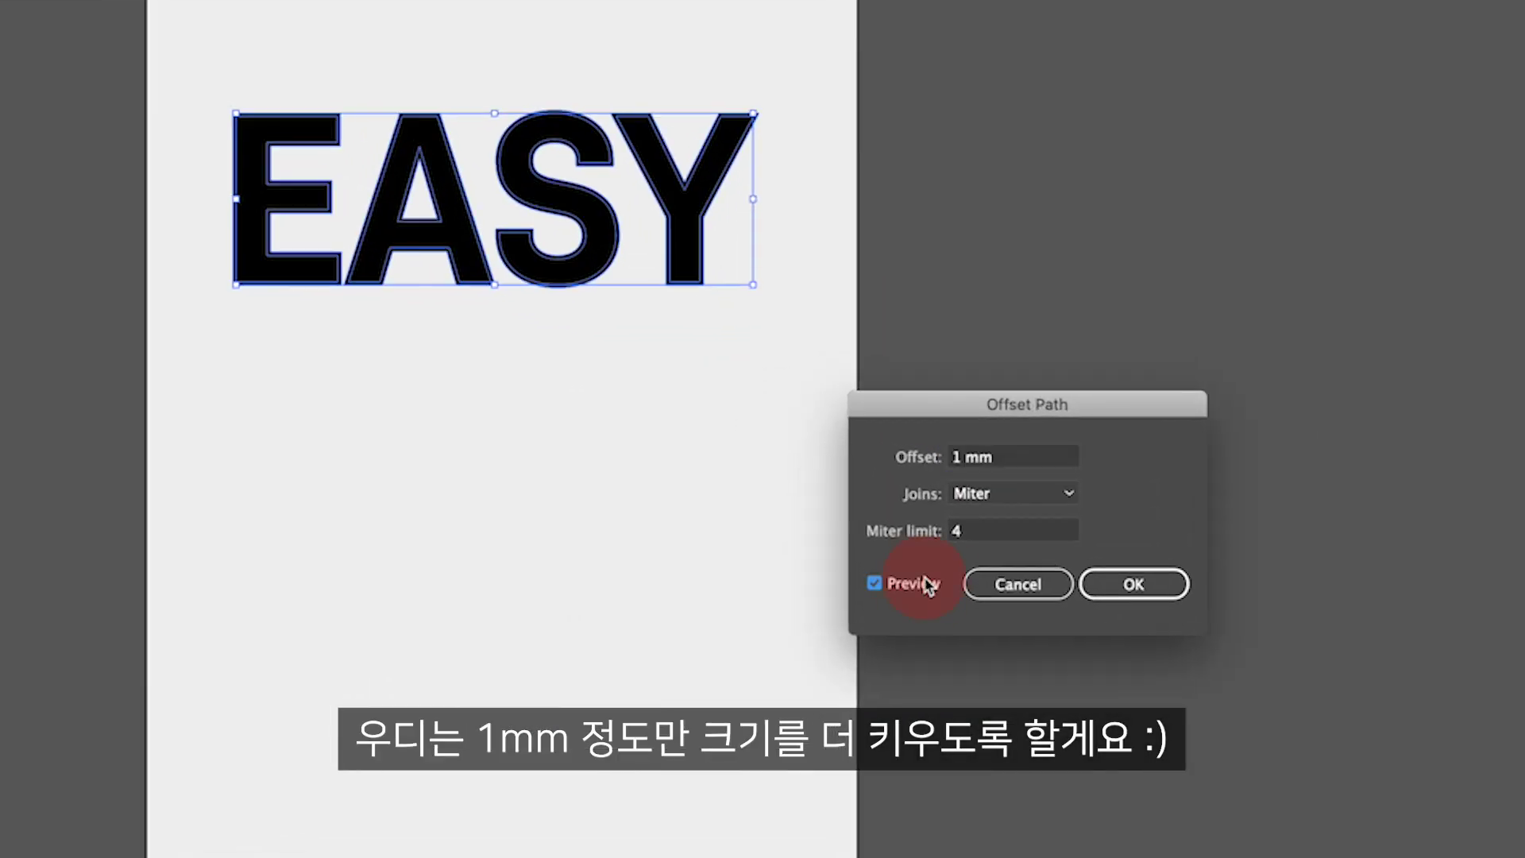
click(1144, 594)
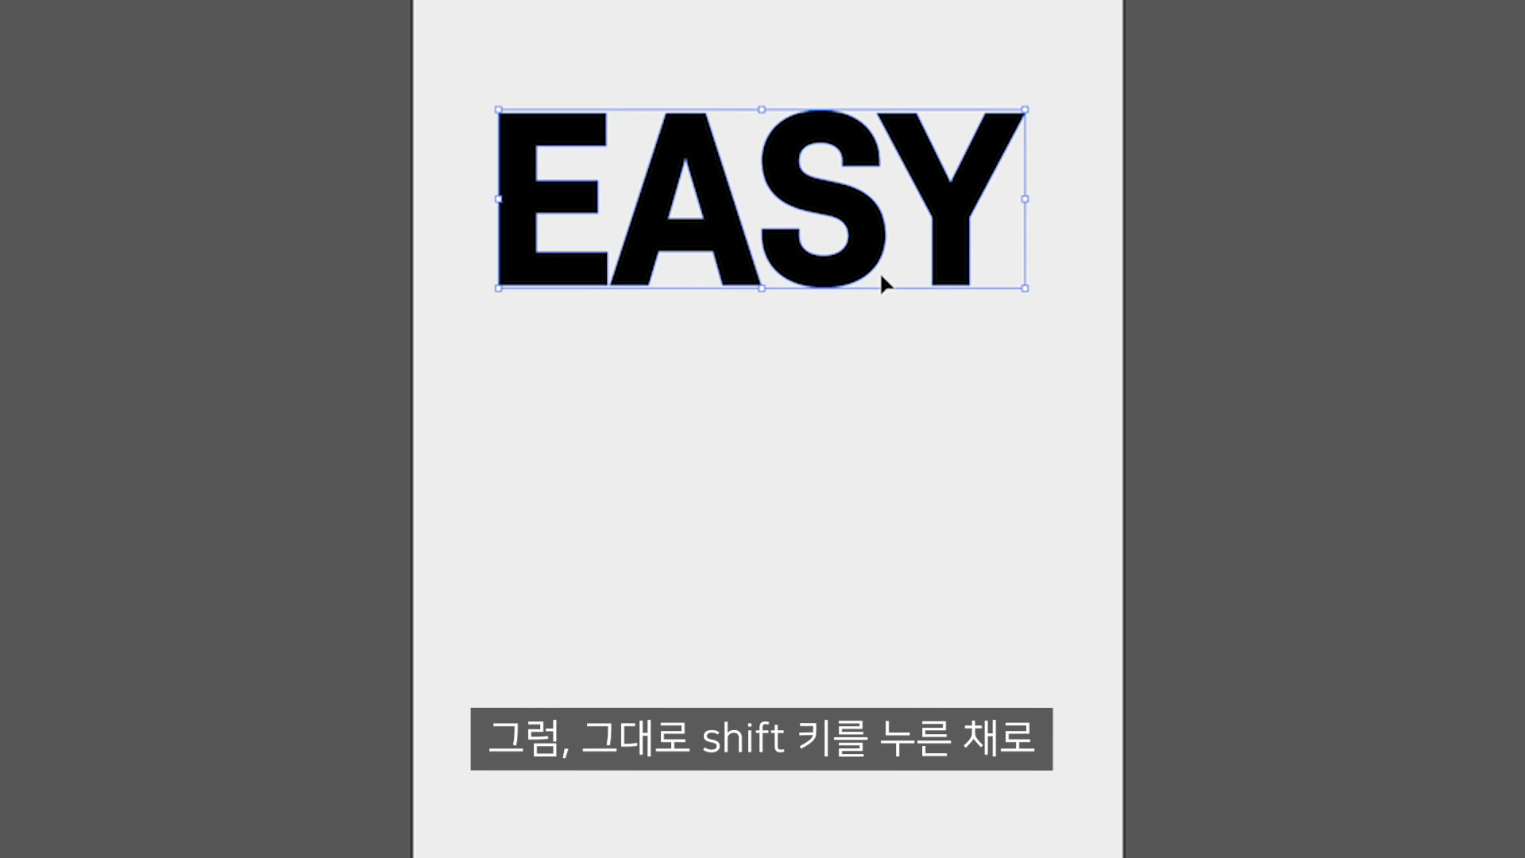
Move the offset EASY shapes straight down until they sit clear below the original lettering, and deselect them
key(alt+shift+Down)
key(shift+Down)
key(shift+Down)
key(shift+Down)
key(shift+Down)
key(shift+Down)
key(shift+Down)
key(shift+Down)
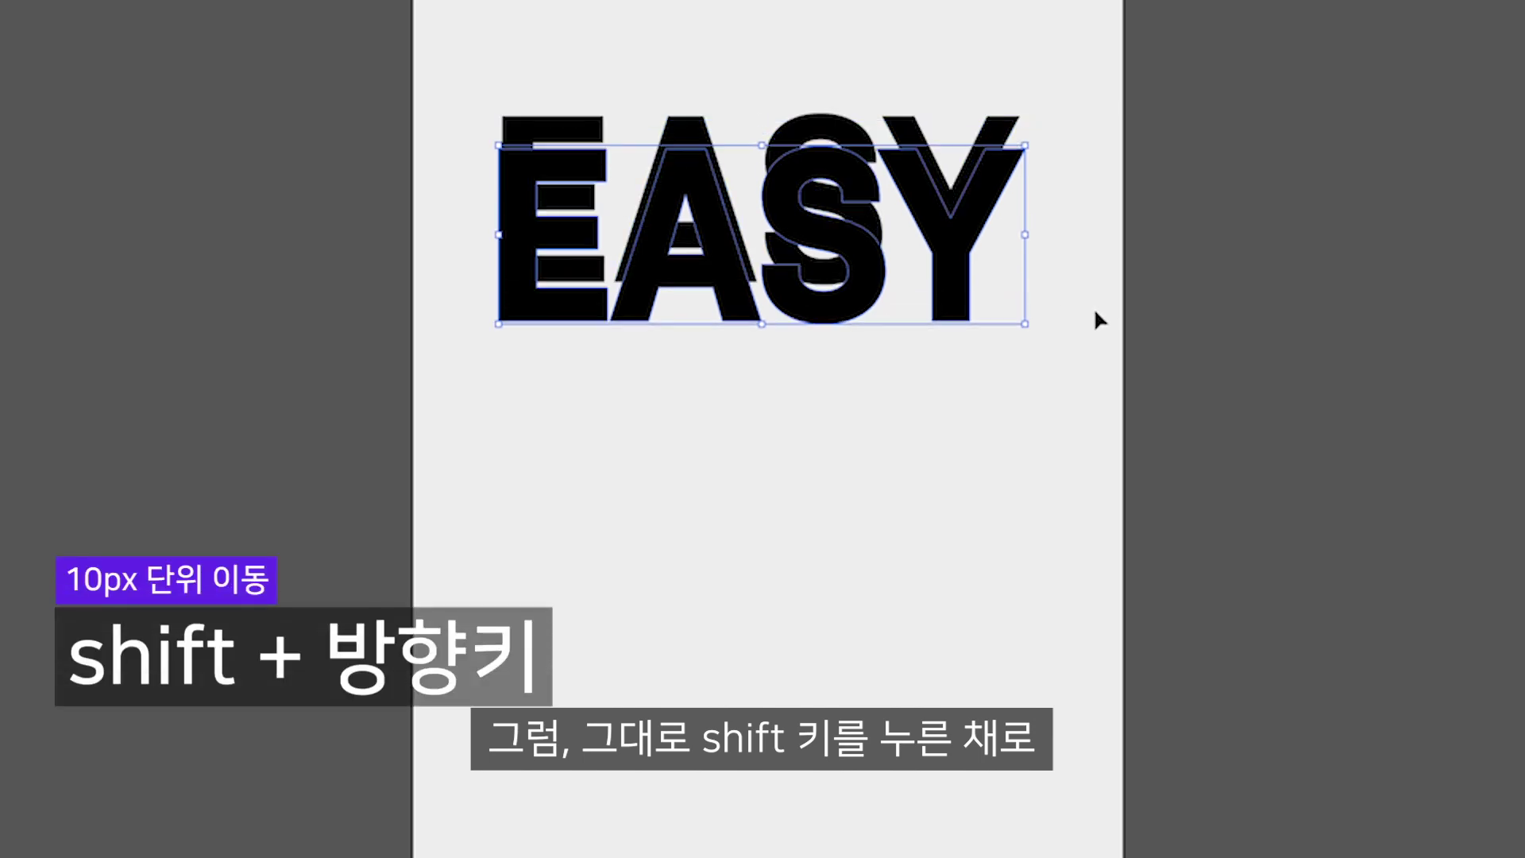
key(shift+Down)
key(shift+Down)
key(shift+Down)
key(shift+Down)
key(shift+Down)
key(shift+Down)
key(shift+Down)
key(shift+Down)
key(shift+Down)
key(shift+Down)
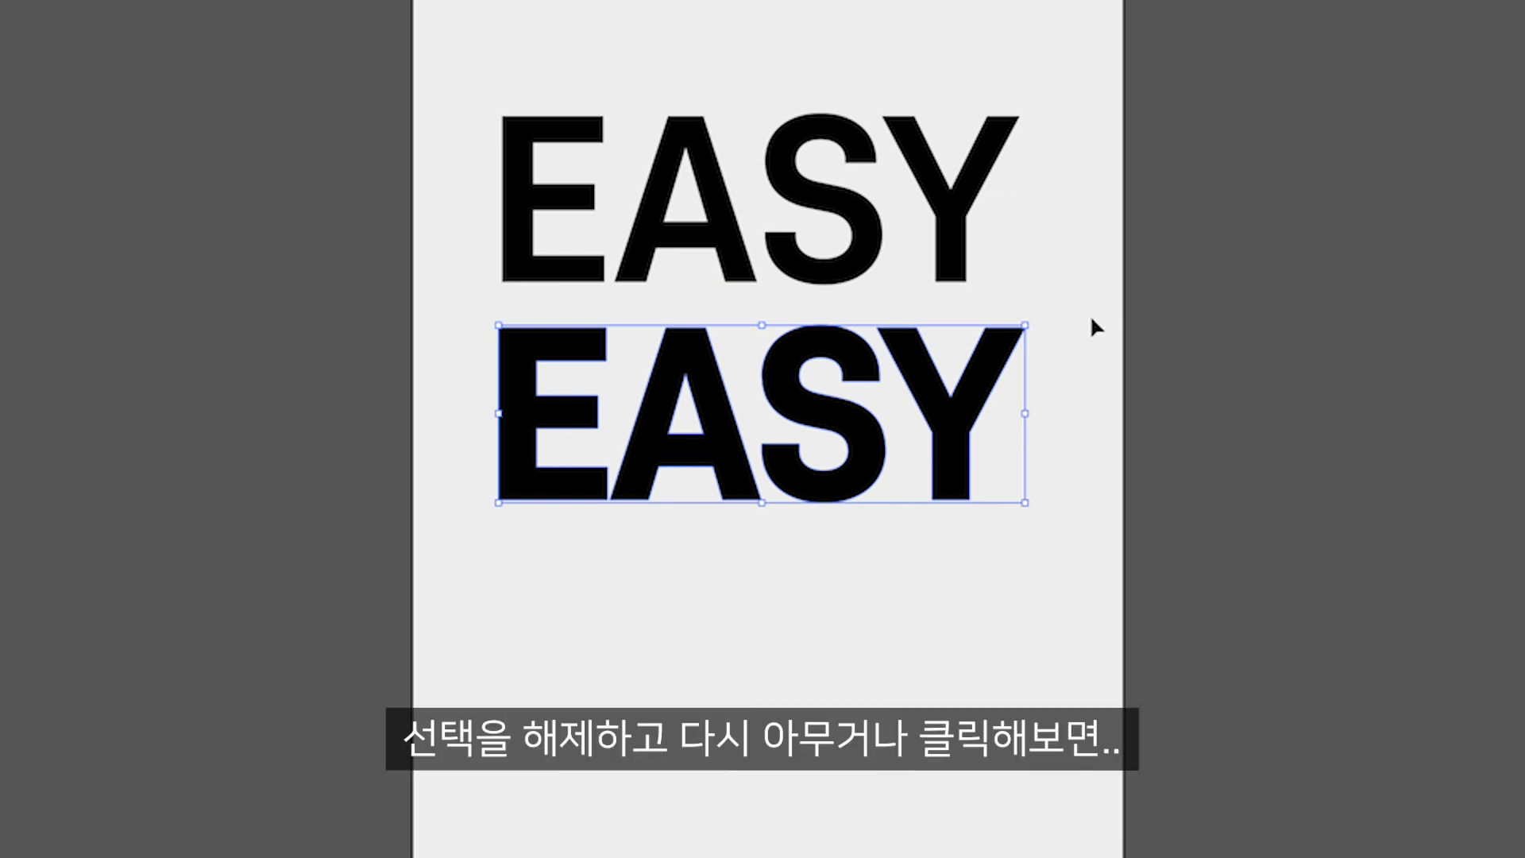
click(1097, 291)
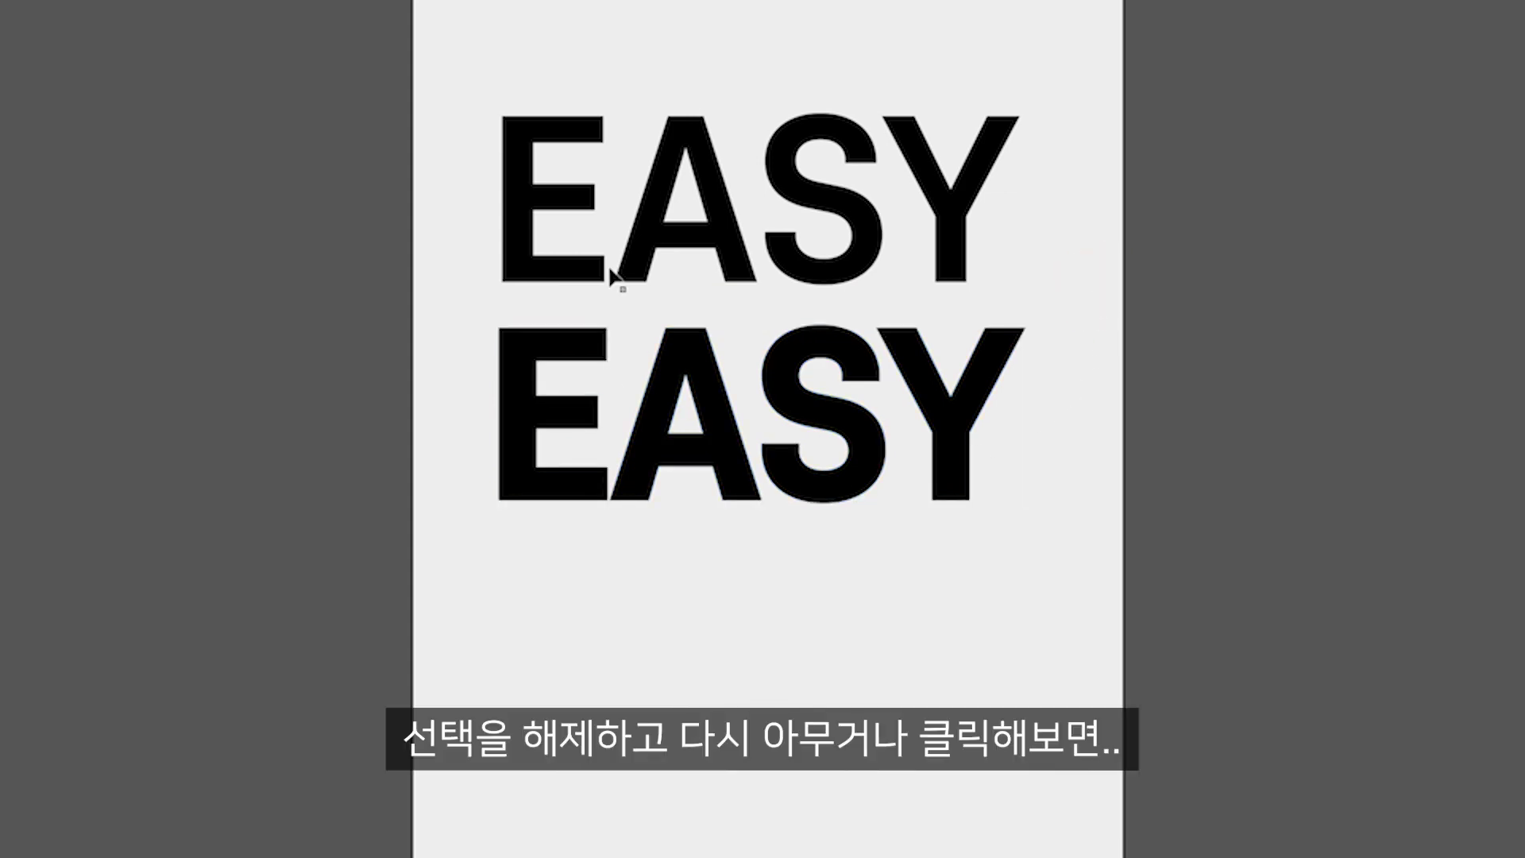
Ungroup the combined lettering and regroup the upper and lower EASY words as two separate groups
click(854, 278)
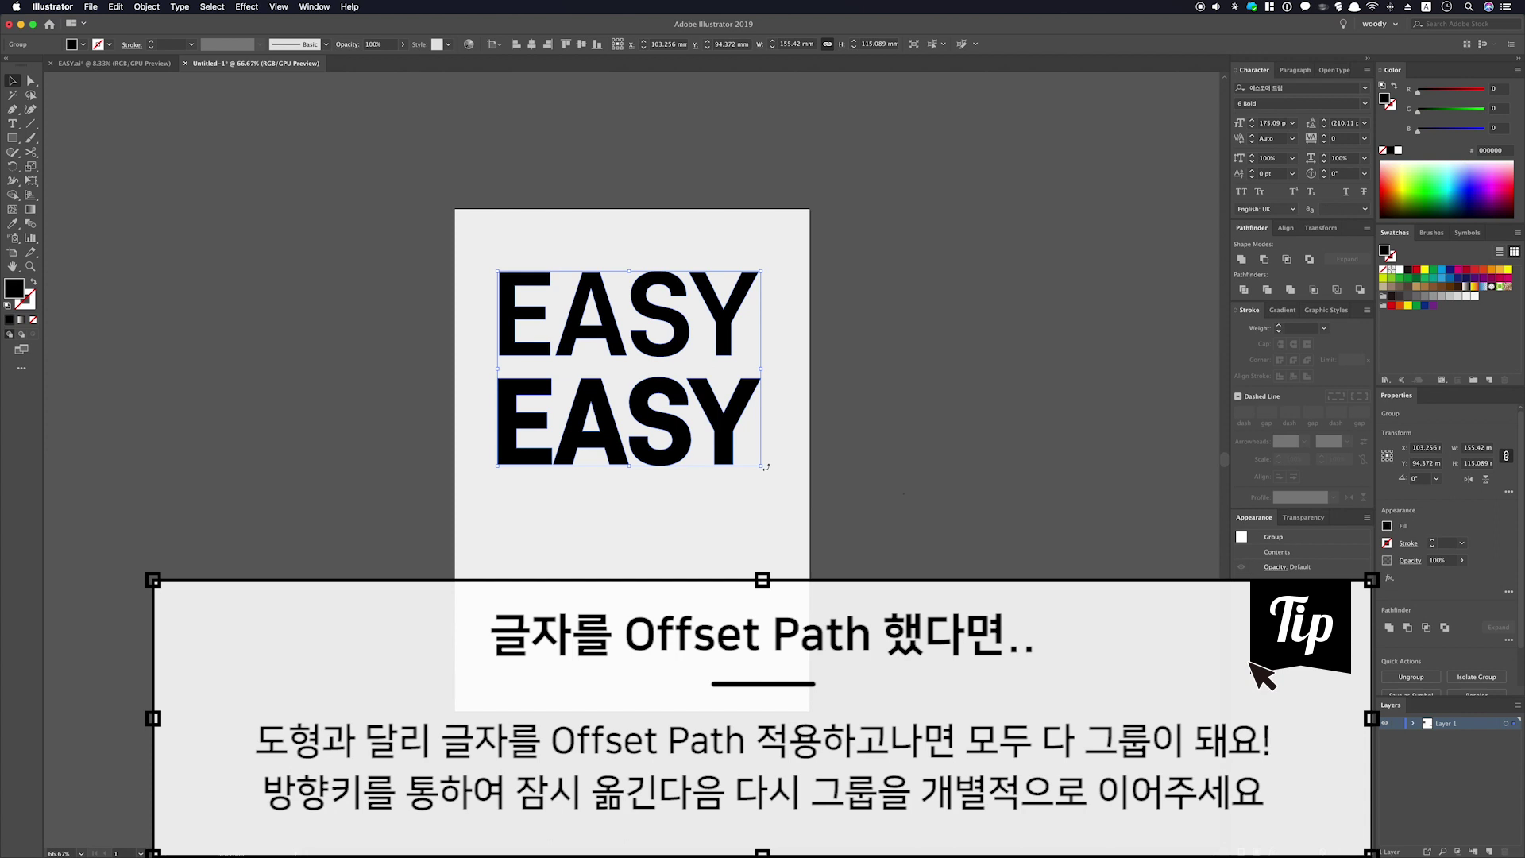
click(695, 441)
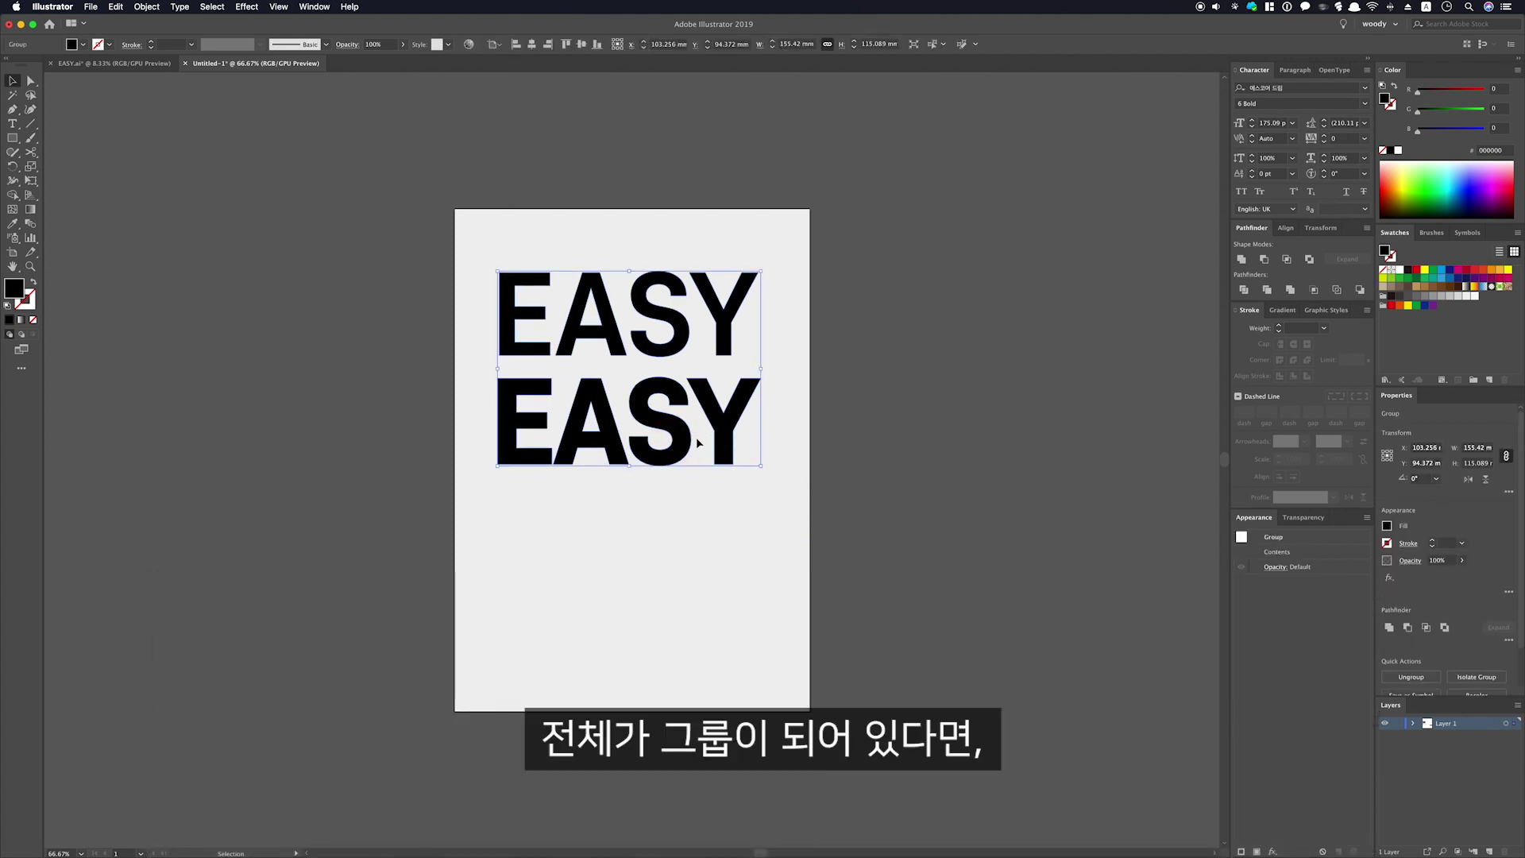
key(shift+super+g)
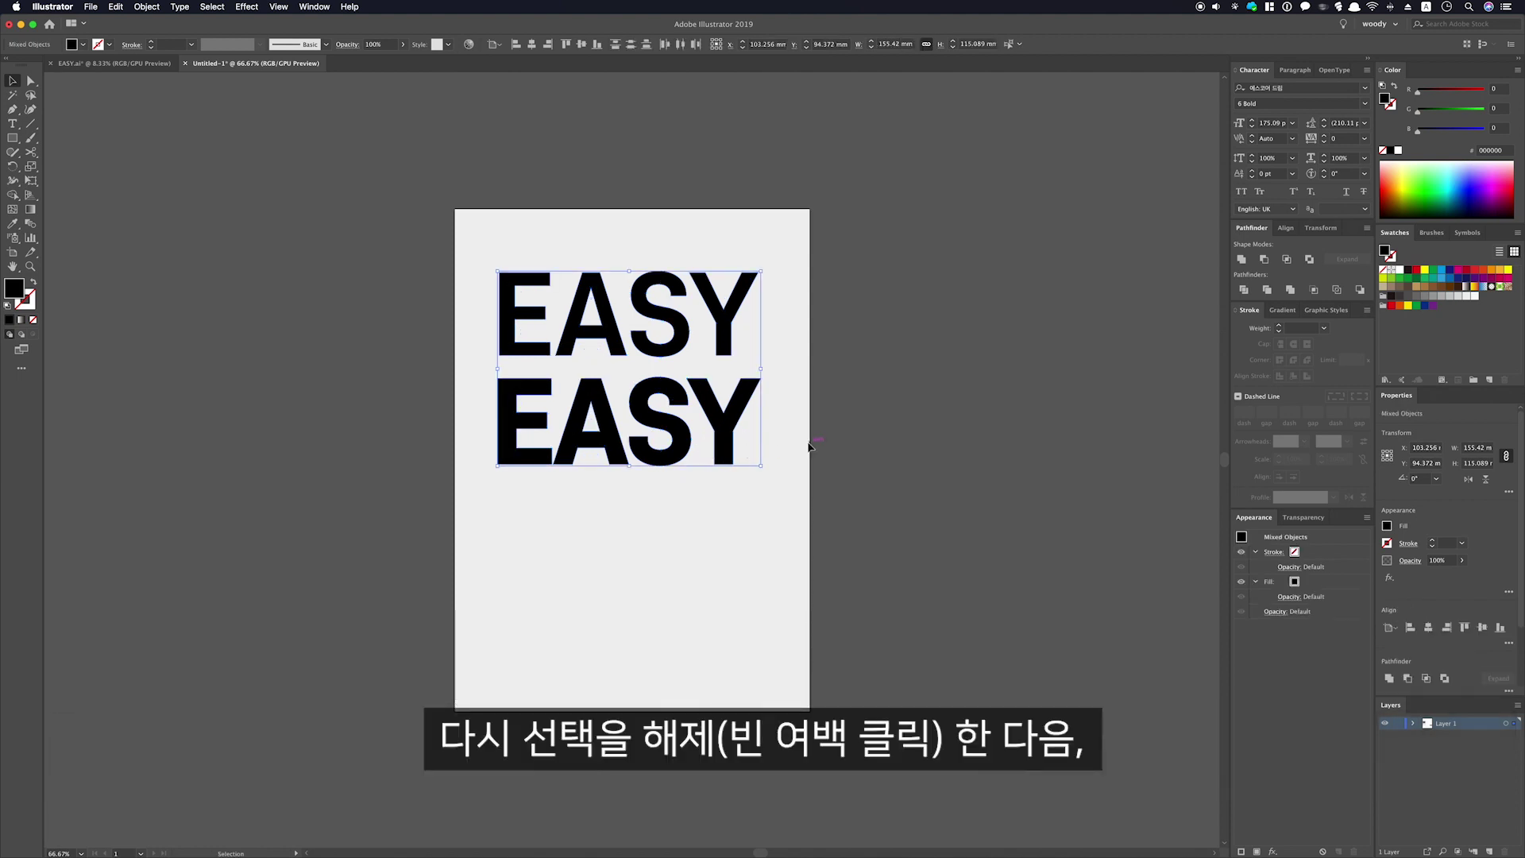
click(810, 435)
drag(874, 273, 525, 352)
key(super+g)
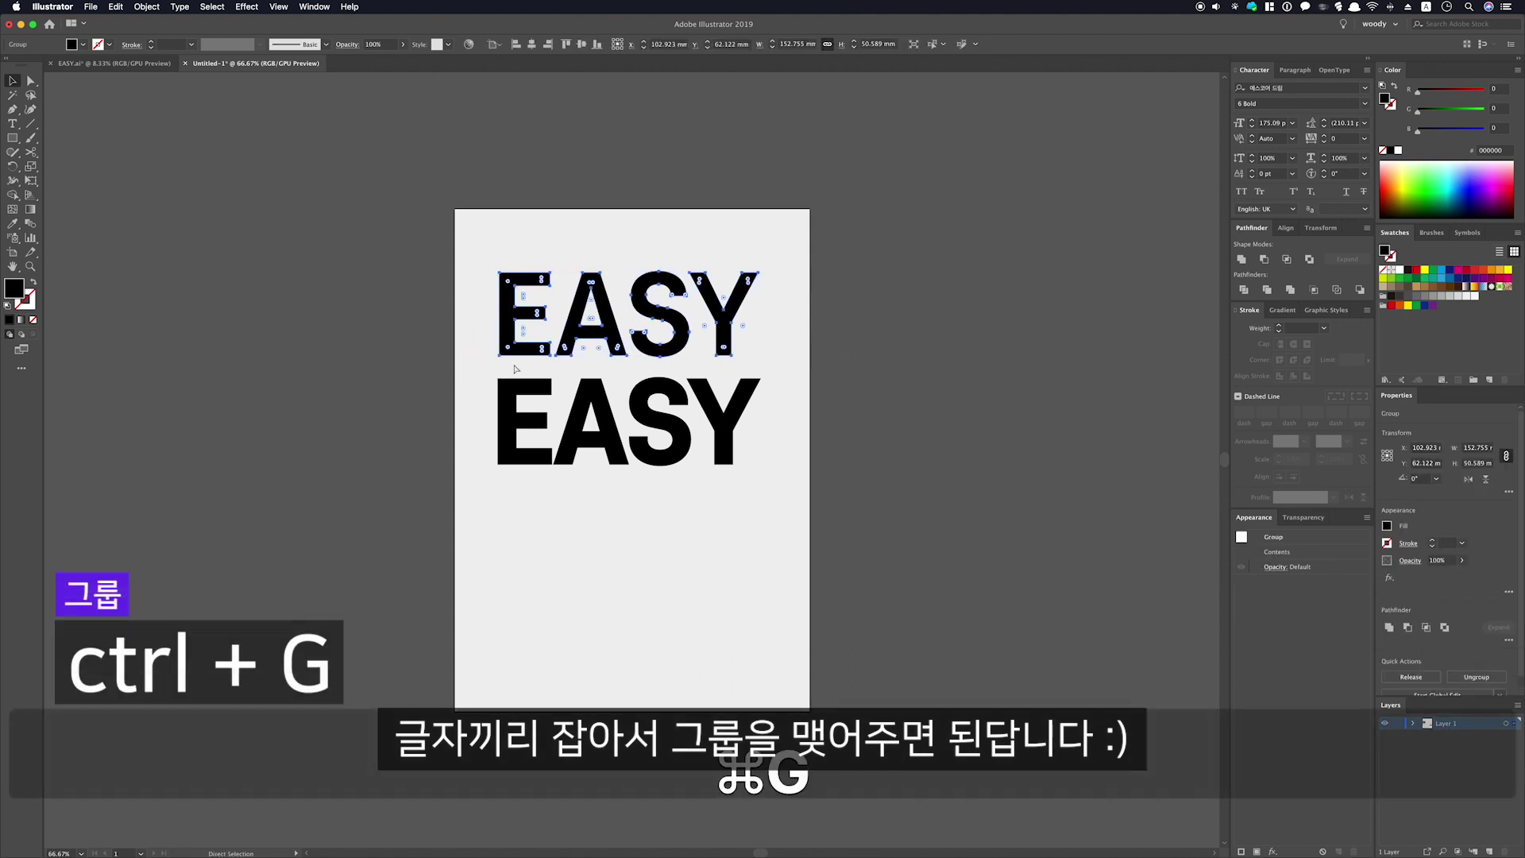
drag(795, 414, 453, 482)
key(super+g)
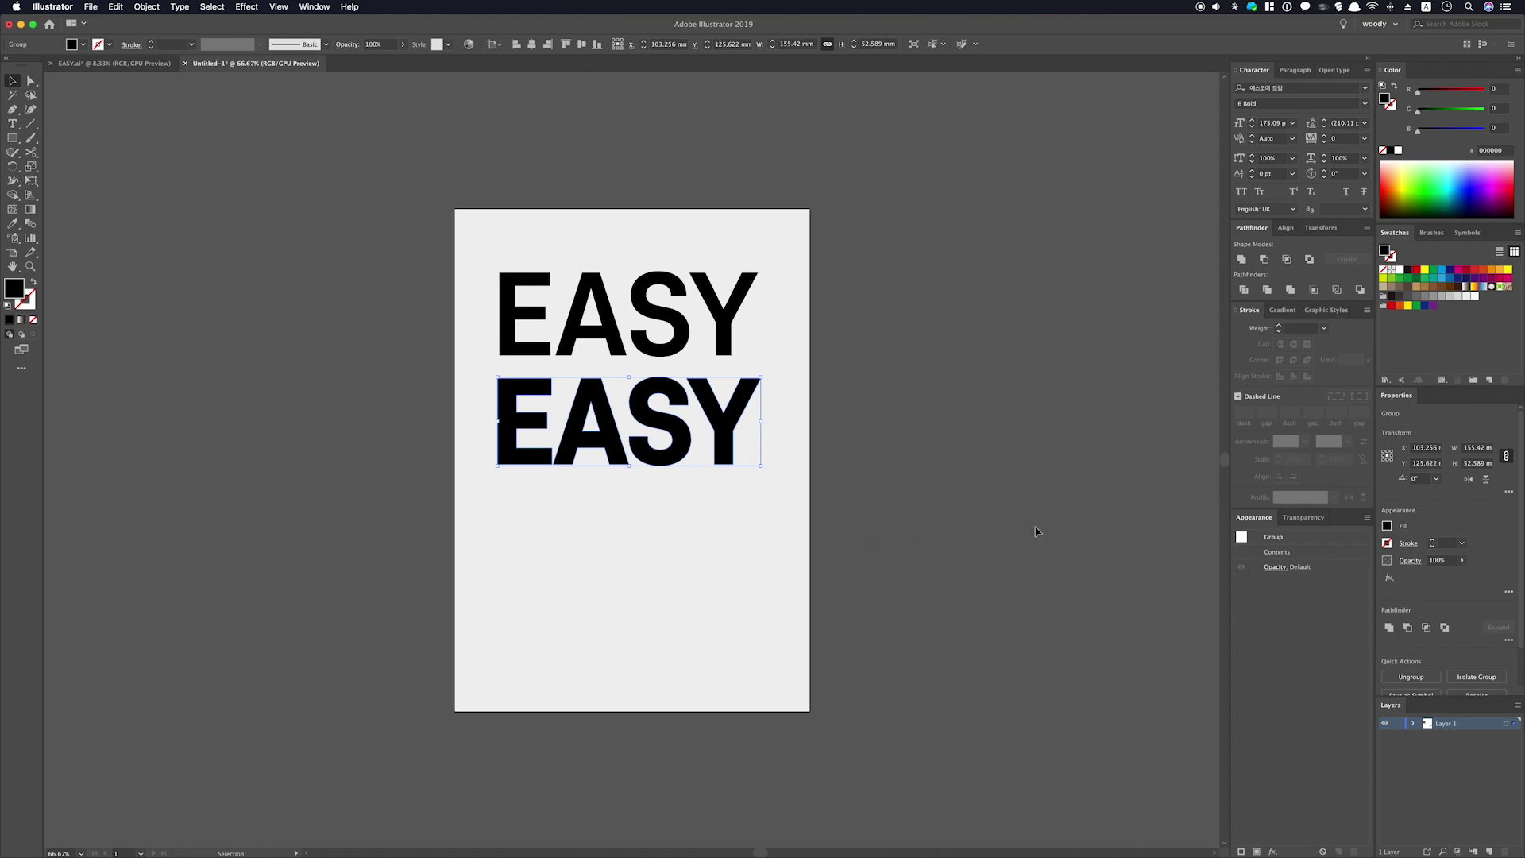
Fill the lower EASY group with green 009944 and move it straight up to align behind the black lettering
click(1434, 273)
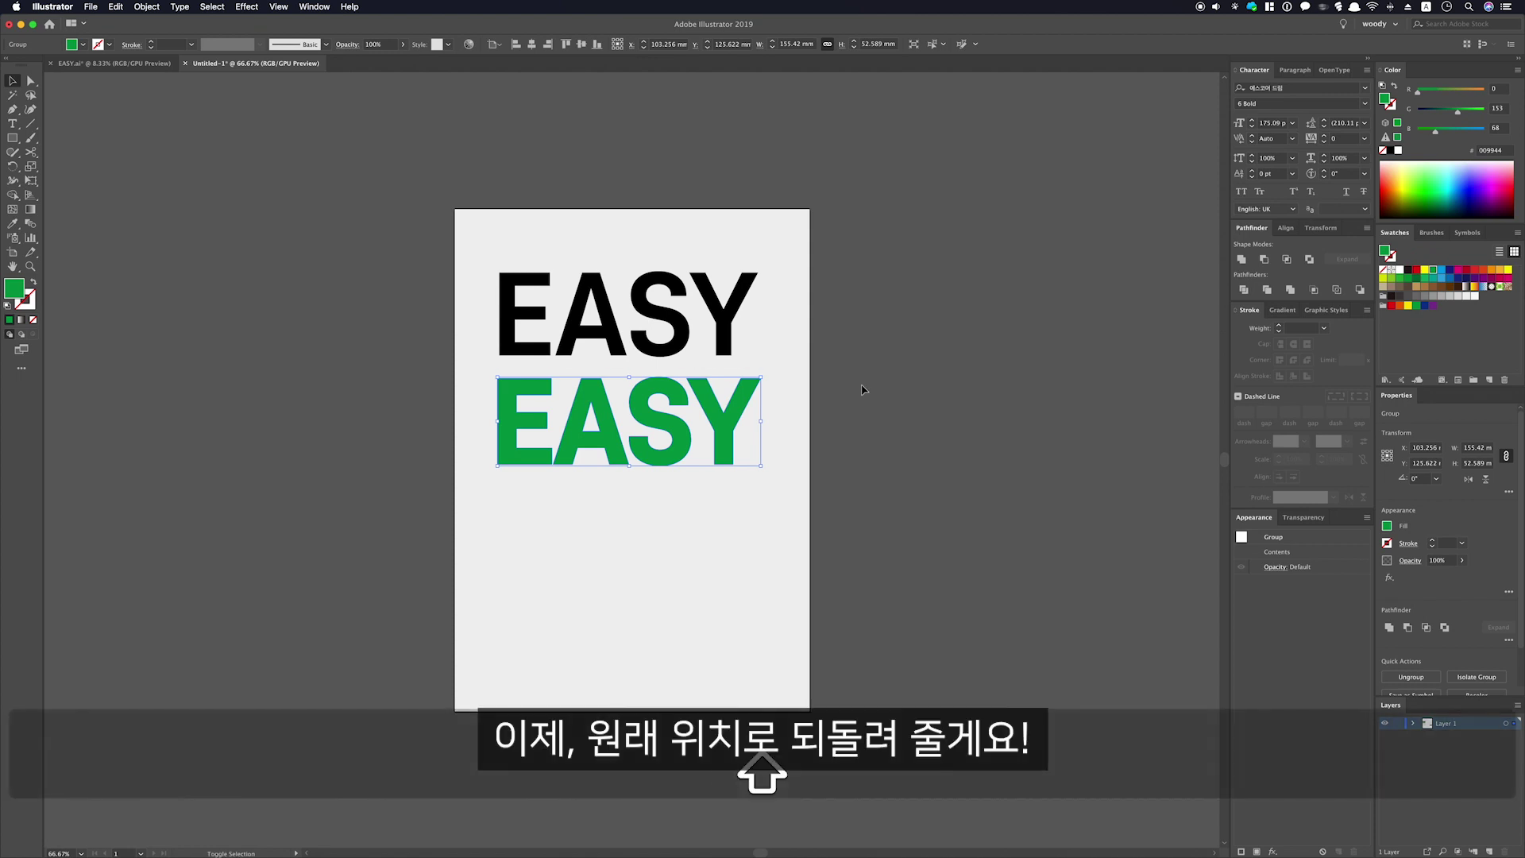
key(shift+Up)
key(shift+Up)
key(shift+Up)
key(shift+Up)
key(shift+Up)
key(shift+Up)
key(shift+Up)
key(shift+Up)
key(shift+Up)
key(shift+Up)
key(shift+Up)
key(shift+Up)
key(shift+Up)
key(shift+Up)
key(shift+Up)
key(shift+Up)
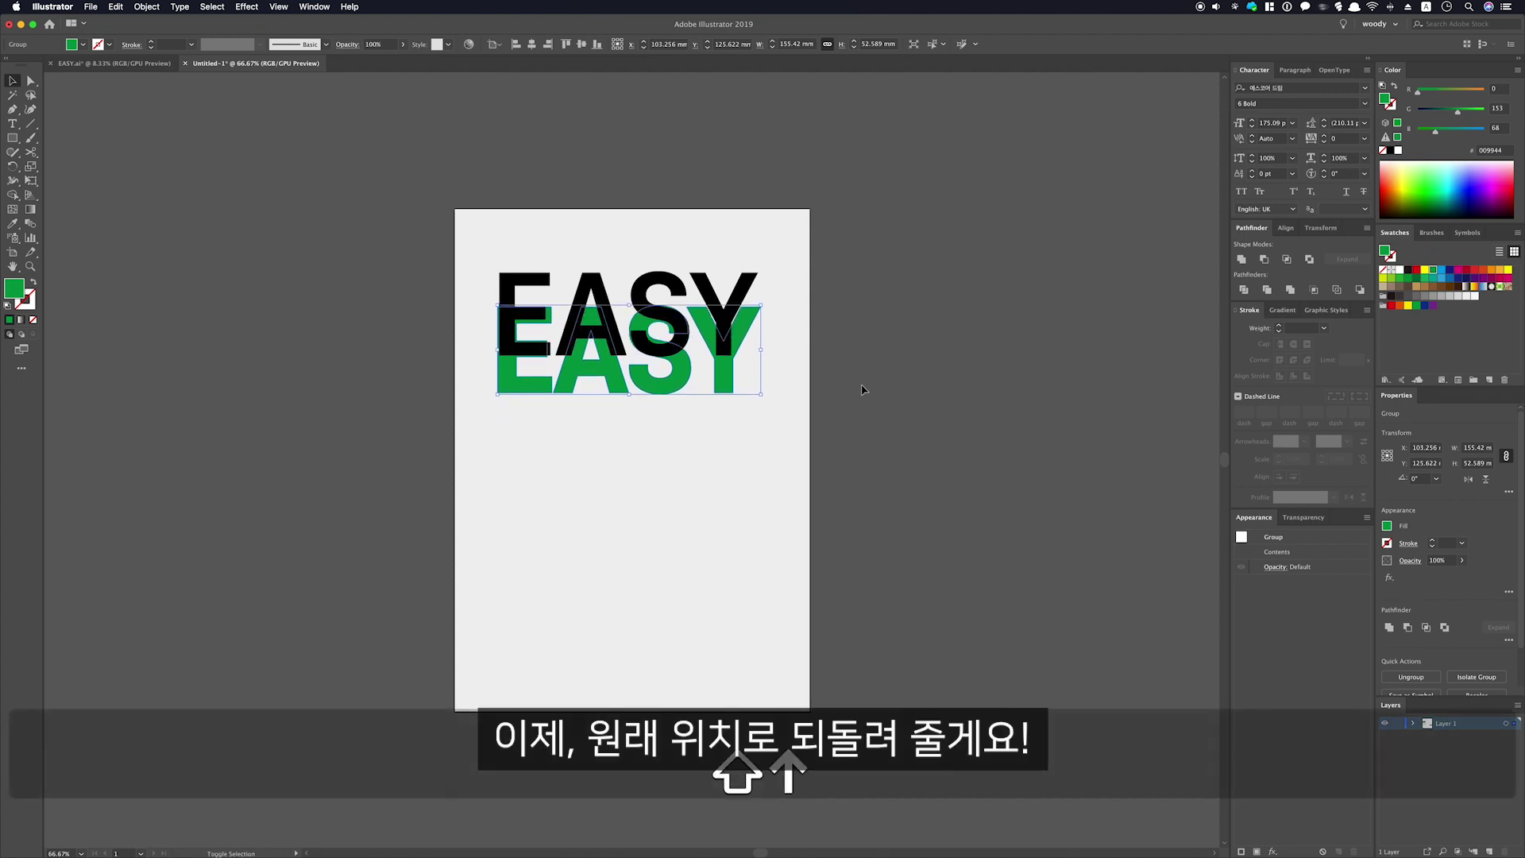
Switch to EASY.ai, pull one layer of the top EASY word away to examine the stacking, and return to the untitled poster
click(131, 62)
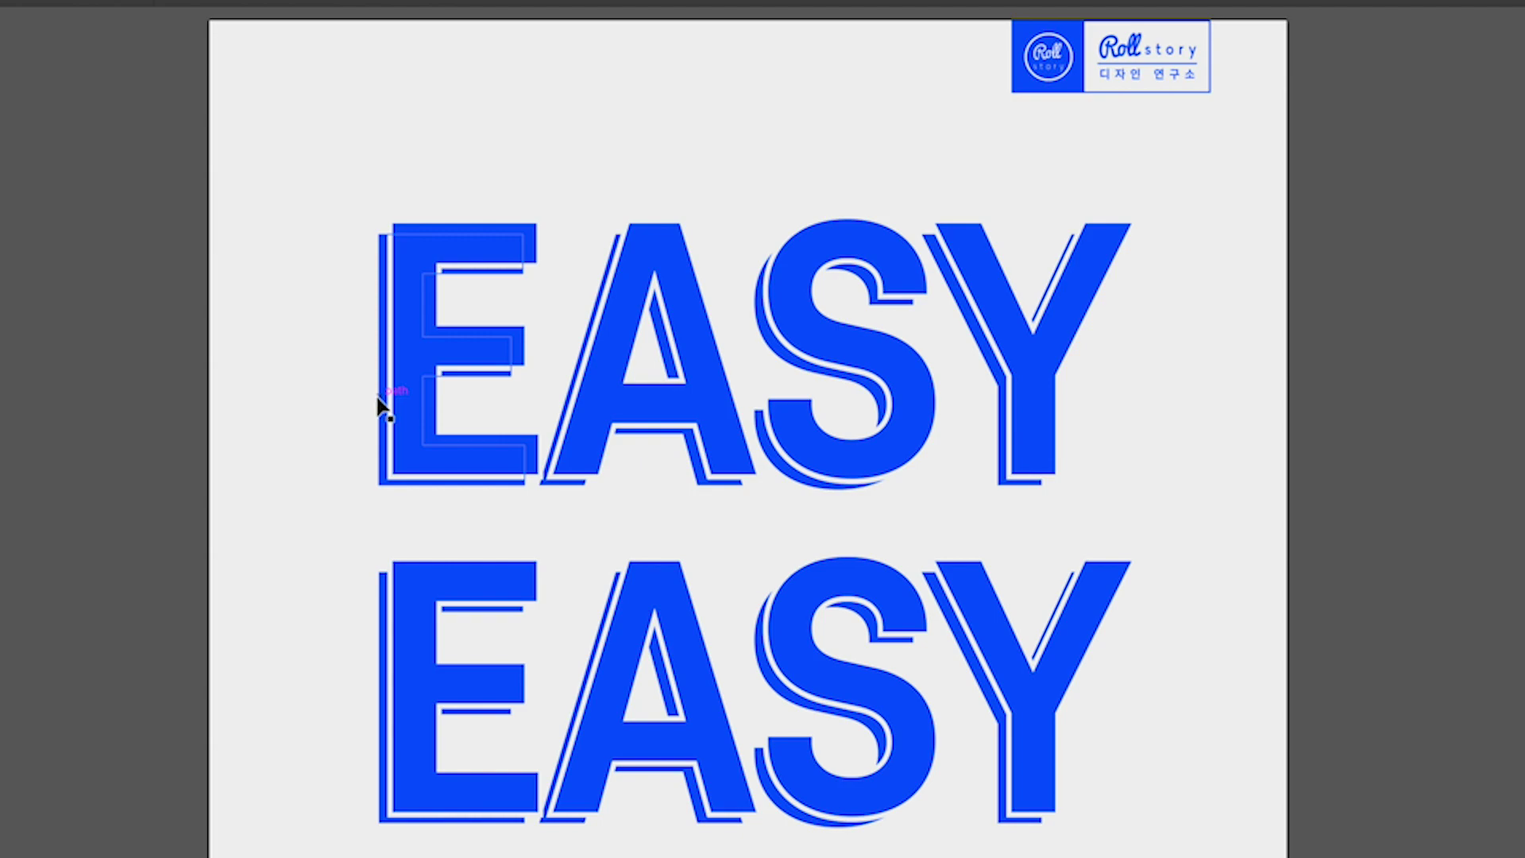
drag(380, 405, 367, 443)
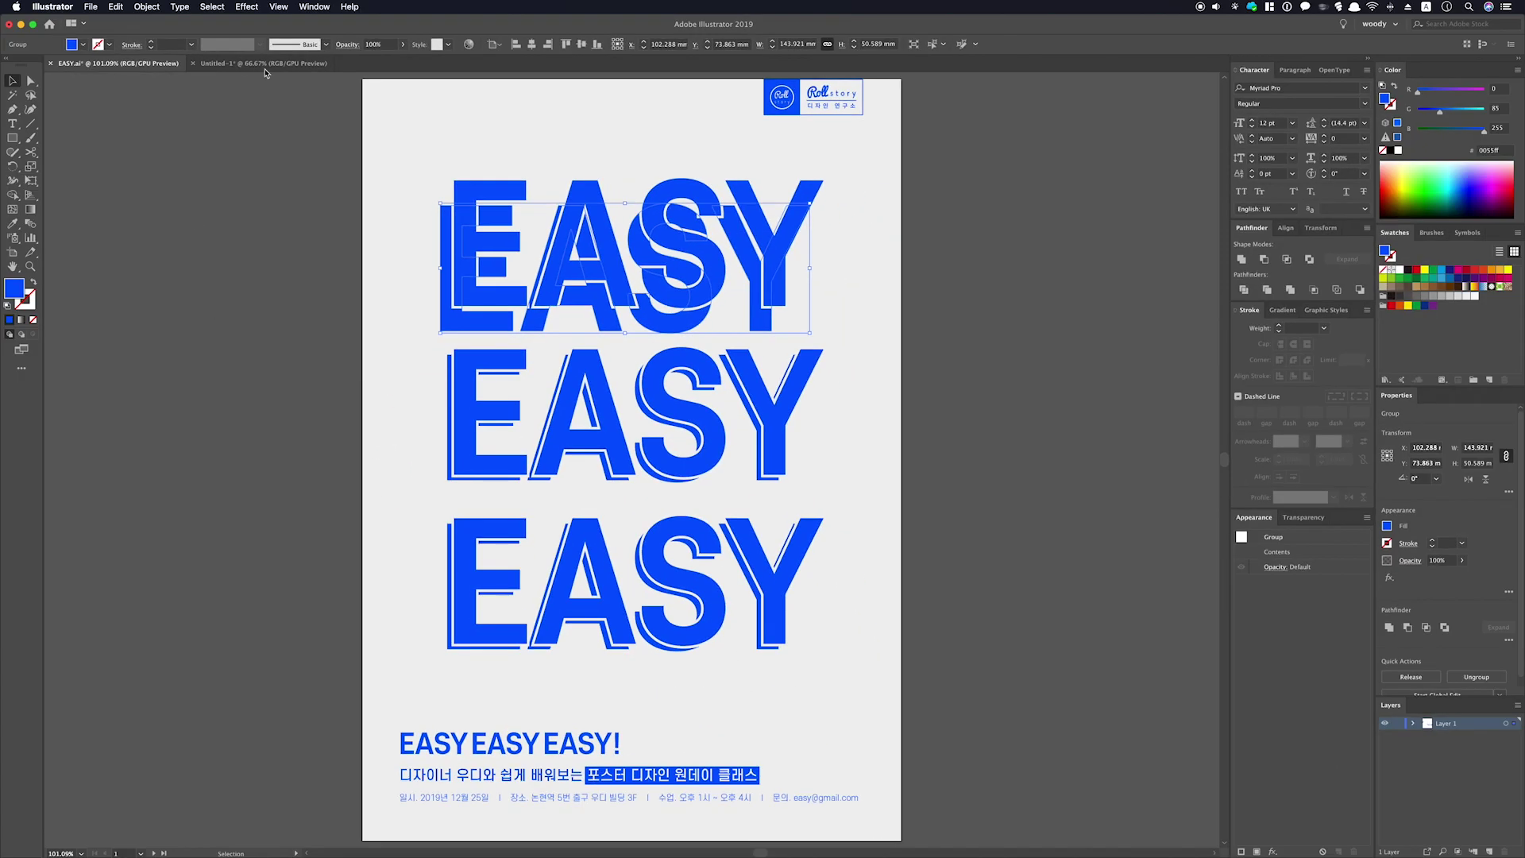
click(265, 64)
Duplicate the front black EASY group in place and fill the copy with red E60012
key(super+equal)
key(super+equal)
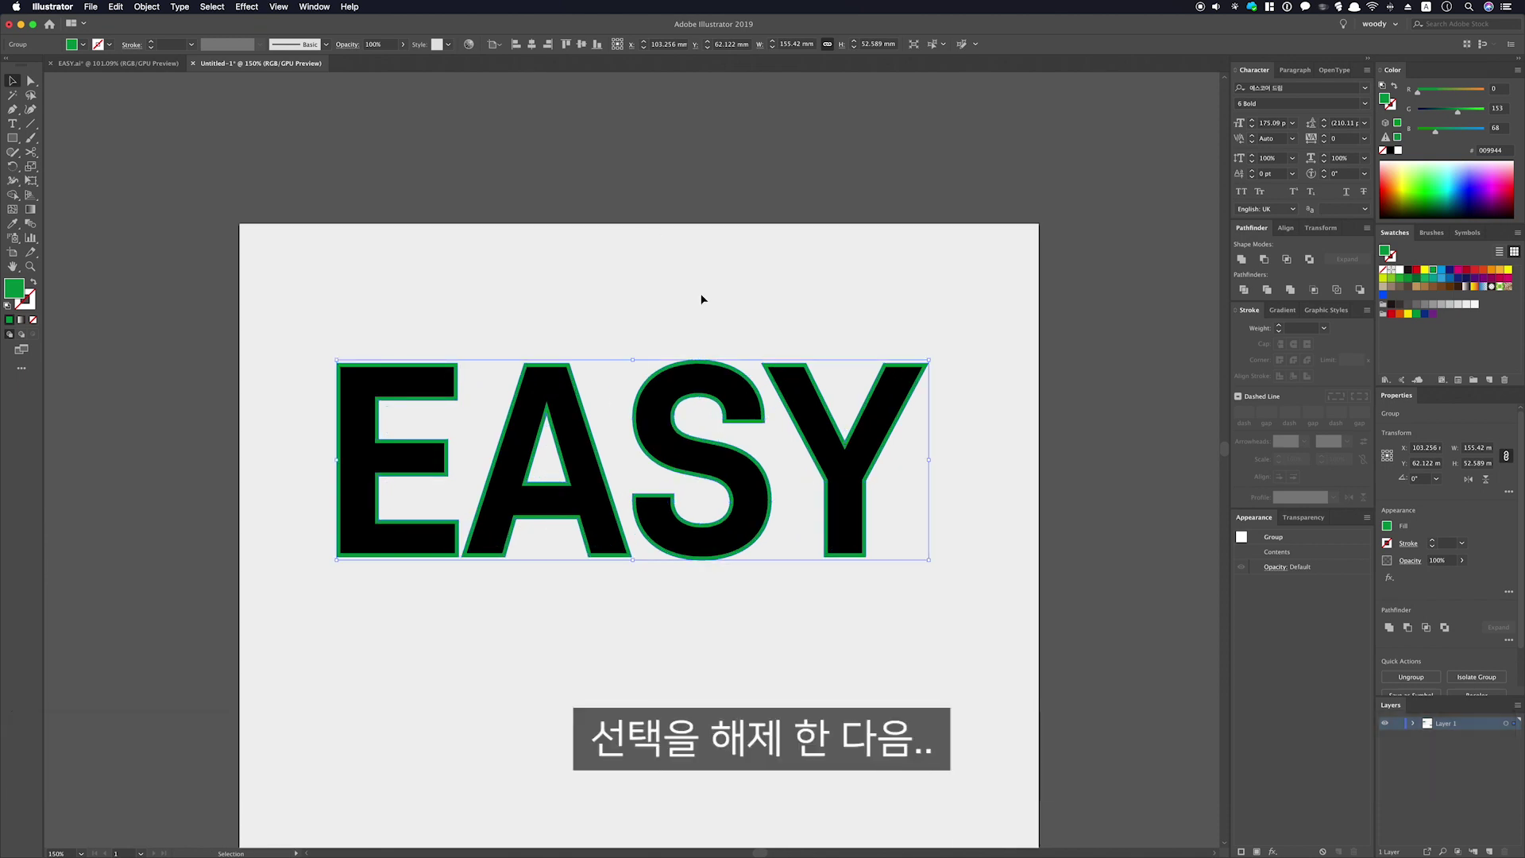
click(705, 306)
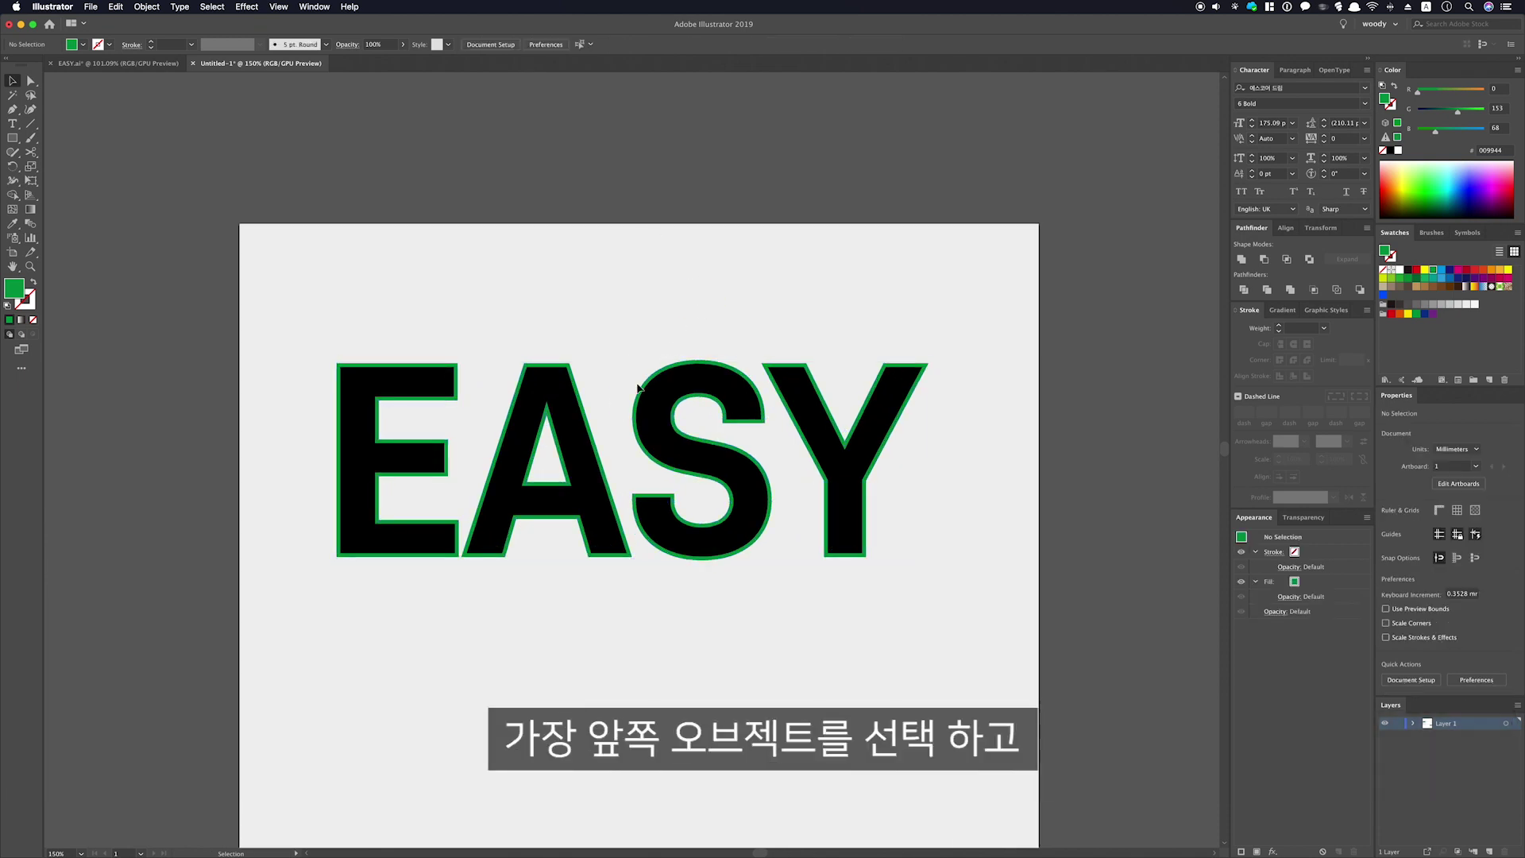
click(581, 446)
key(super+c)
key(super+f)
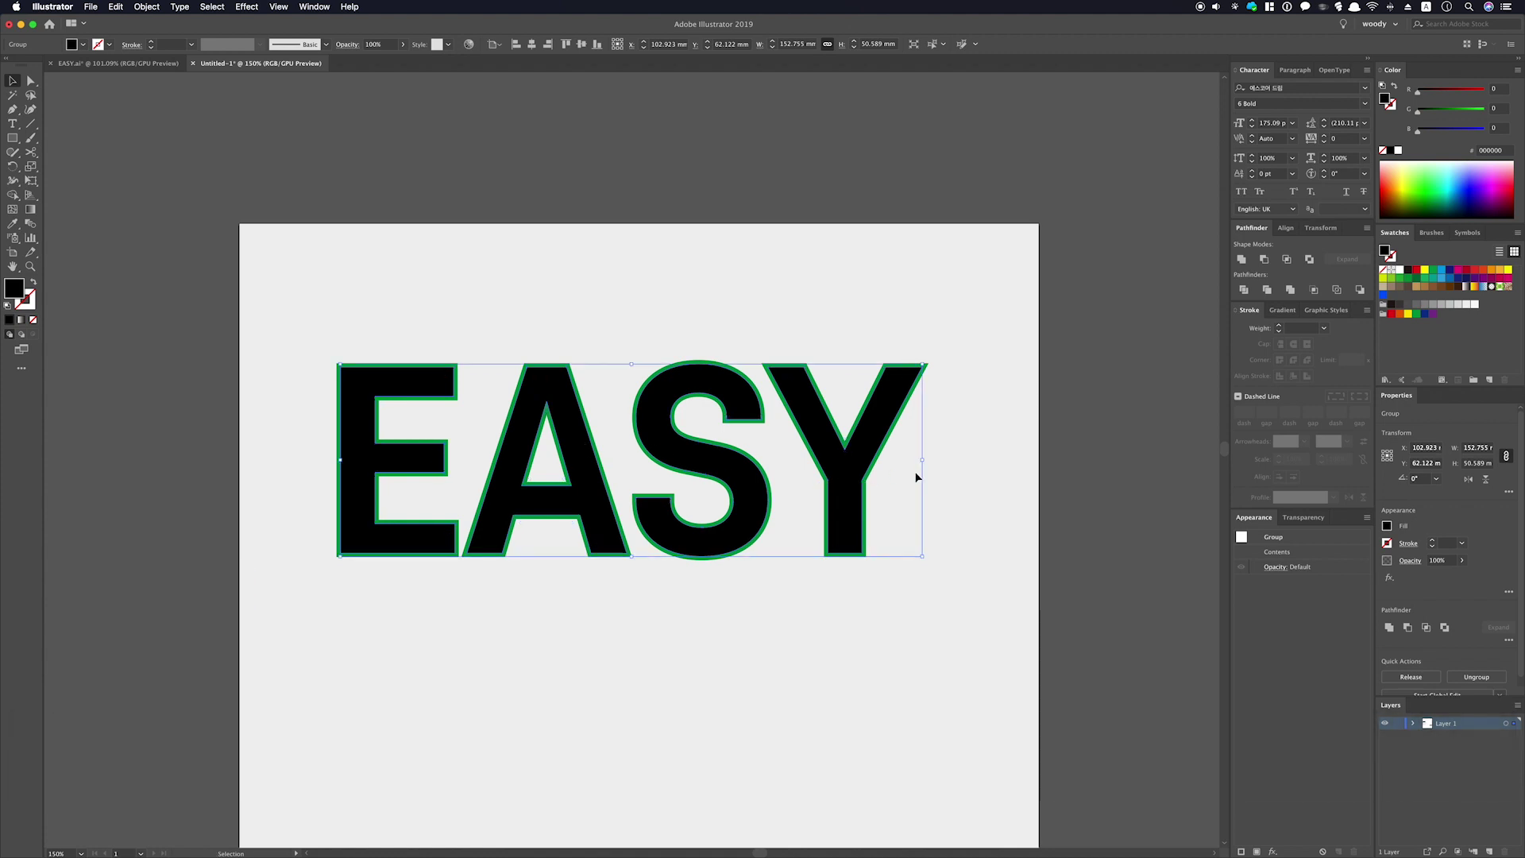
click(1417, 270)
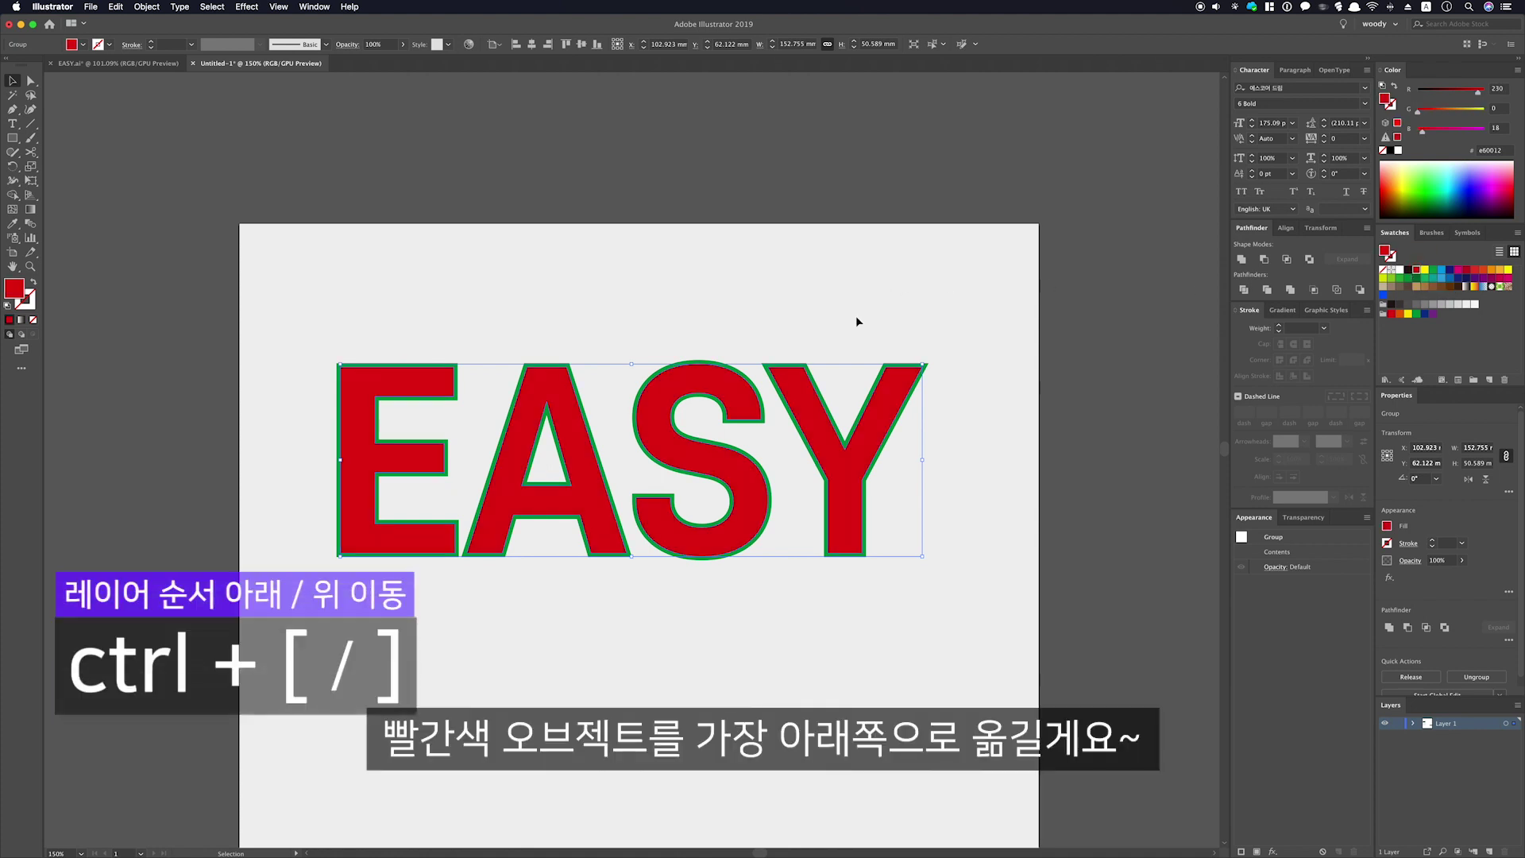
Send the red EASY copy behind the green lettering and offset it about 3.9 mm left and 3.5 mm down
key(super+bracketleft)
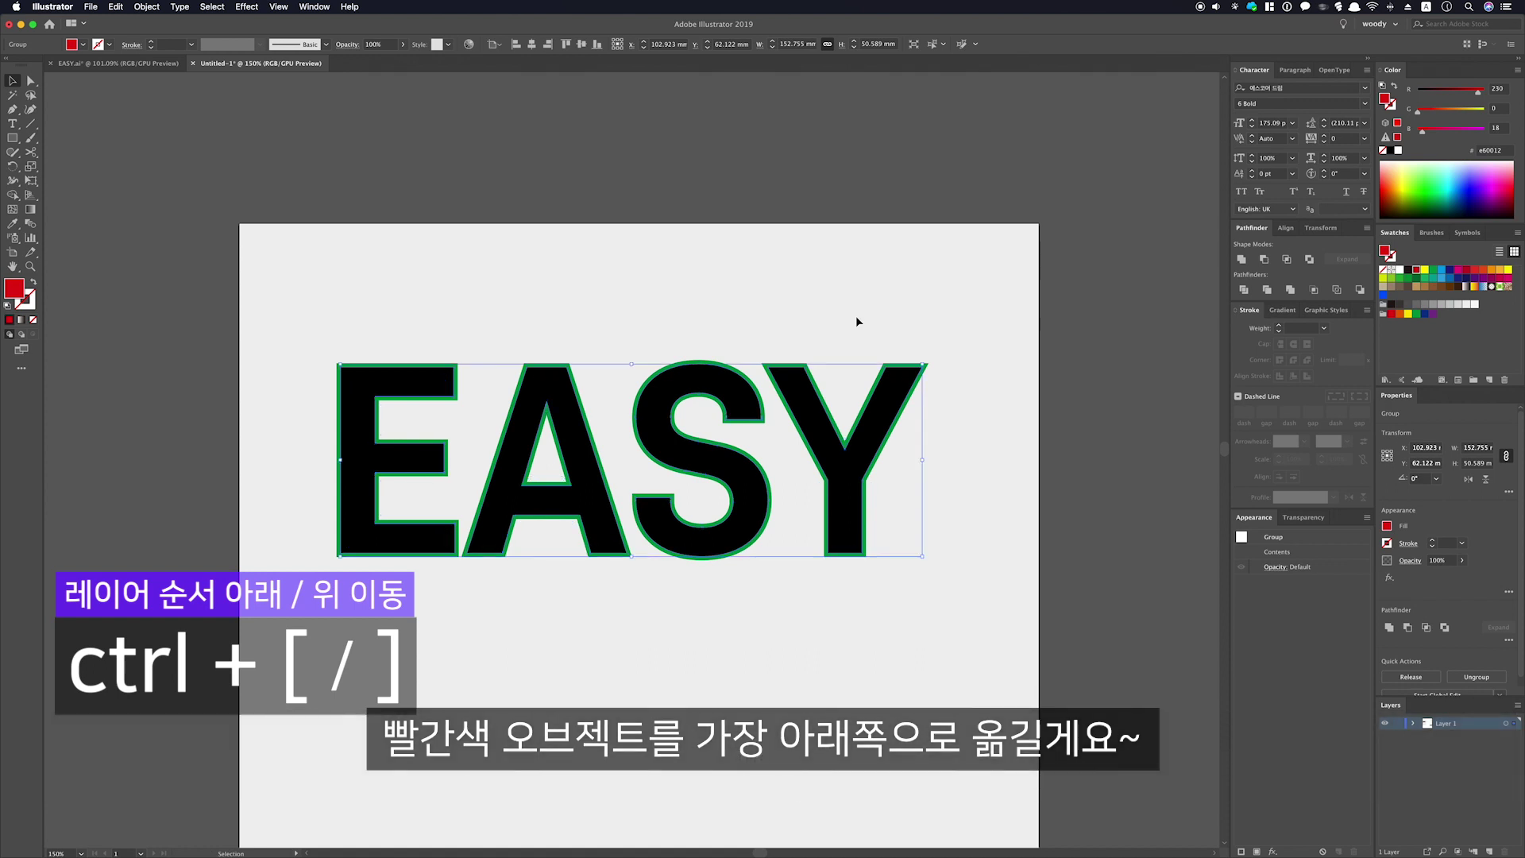
key(Left)
key(Left)
key(Left)
key(Left)
key(Left)
key(Left)
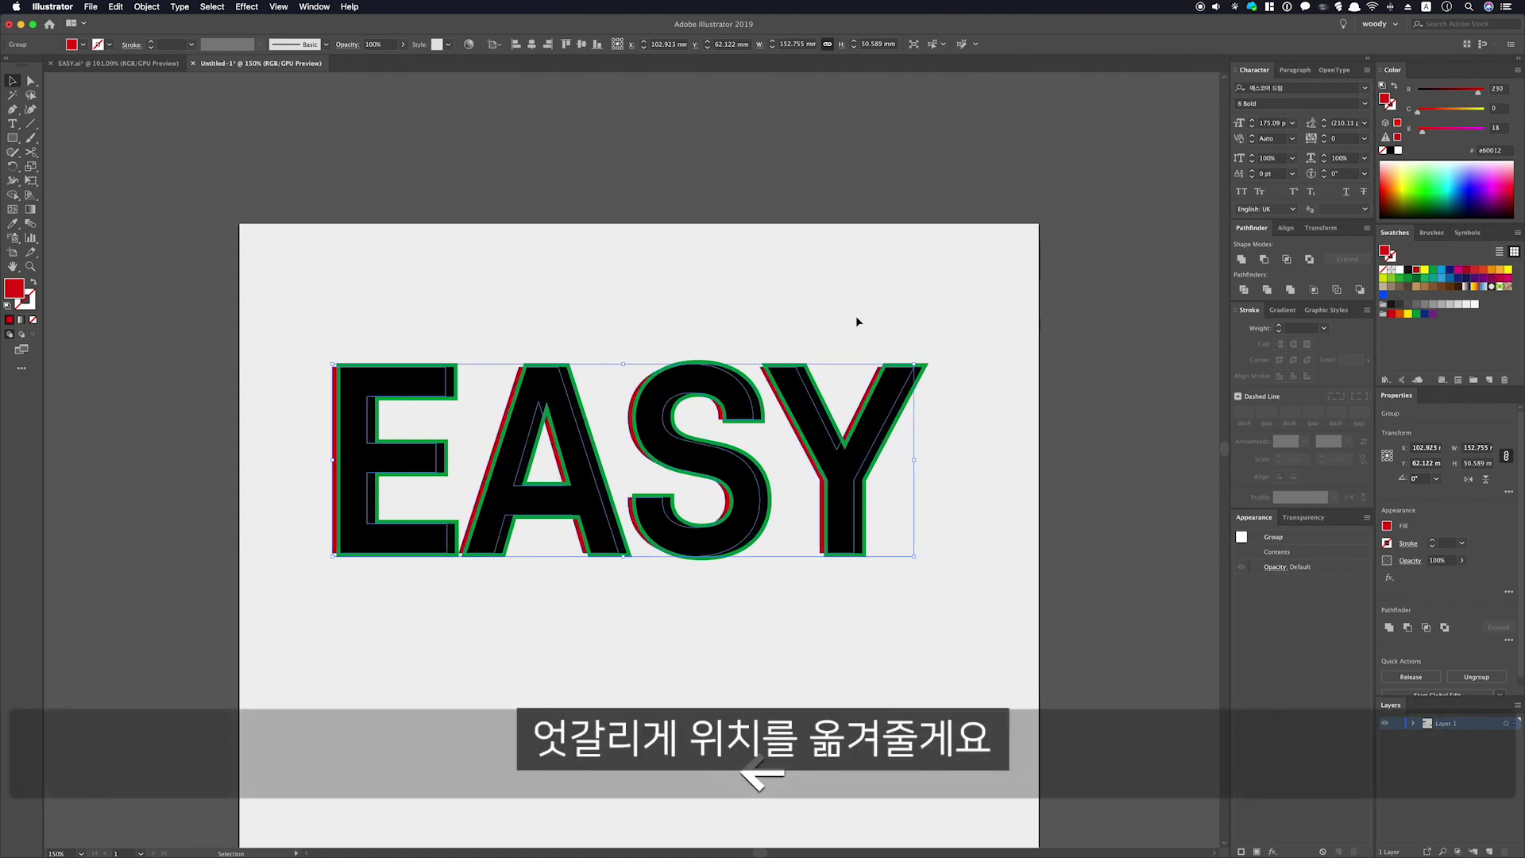
key(Down)
key(Down)
key(Down)
key(Down)
key(Down)
key(Down)
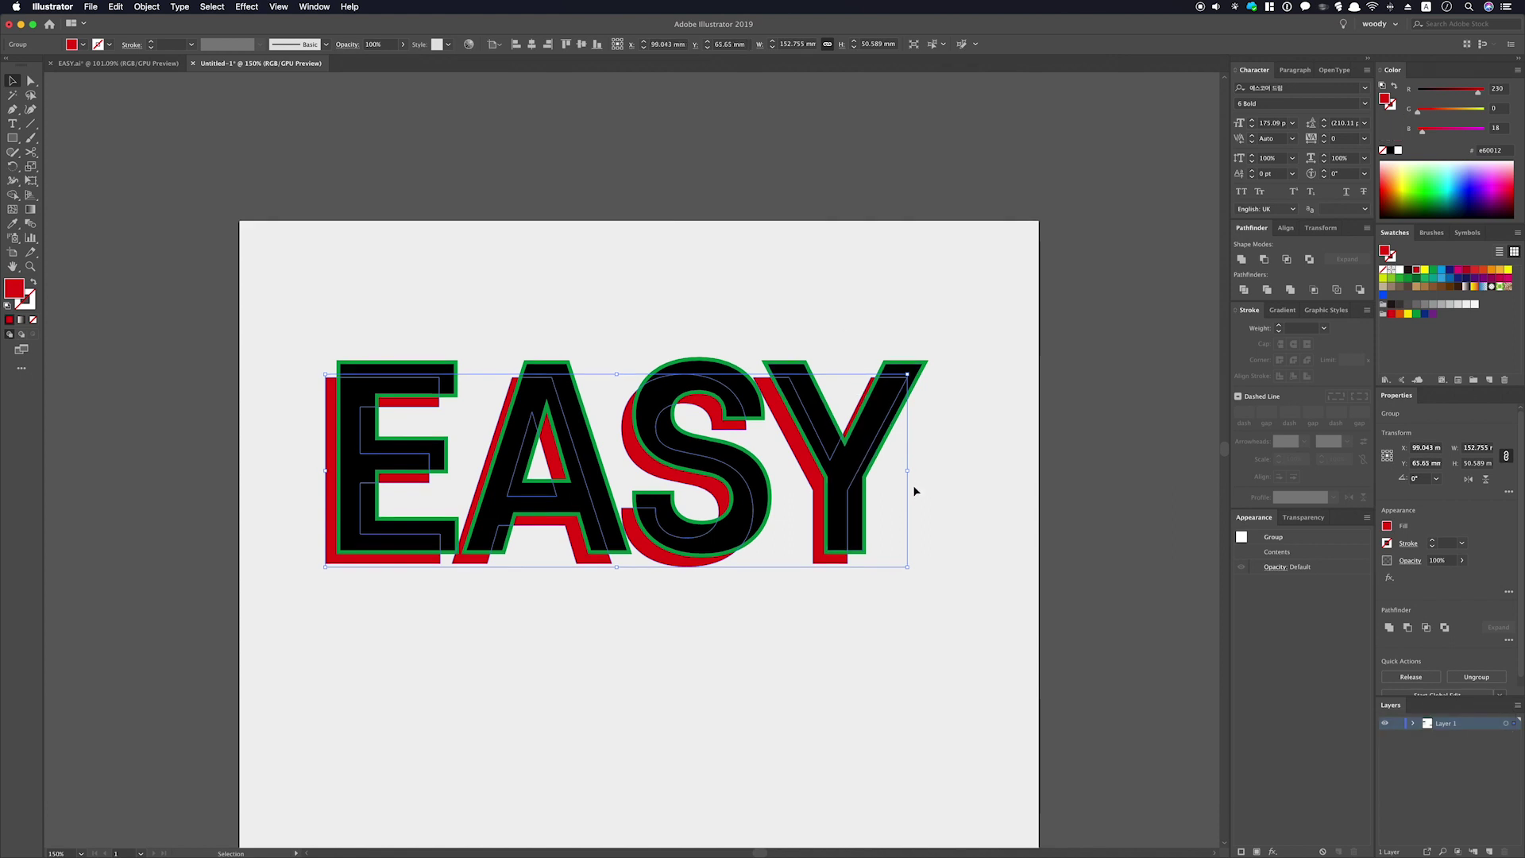
click(914, 490)
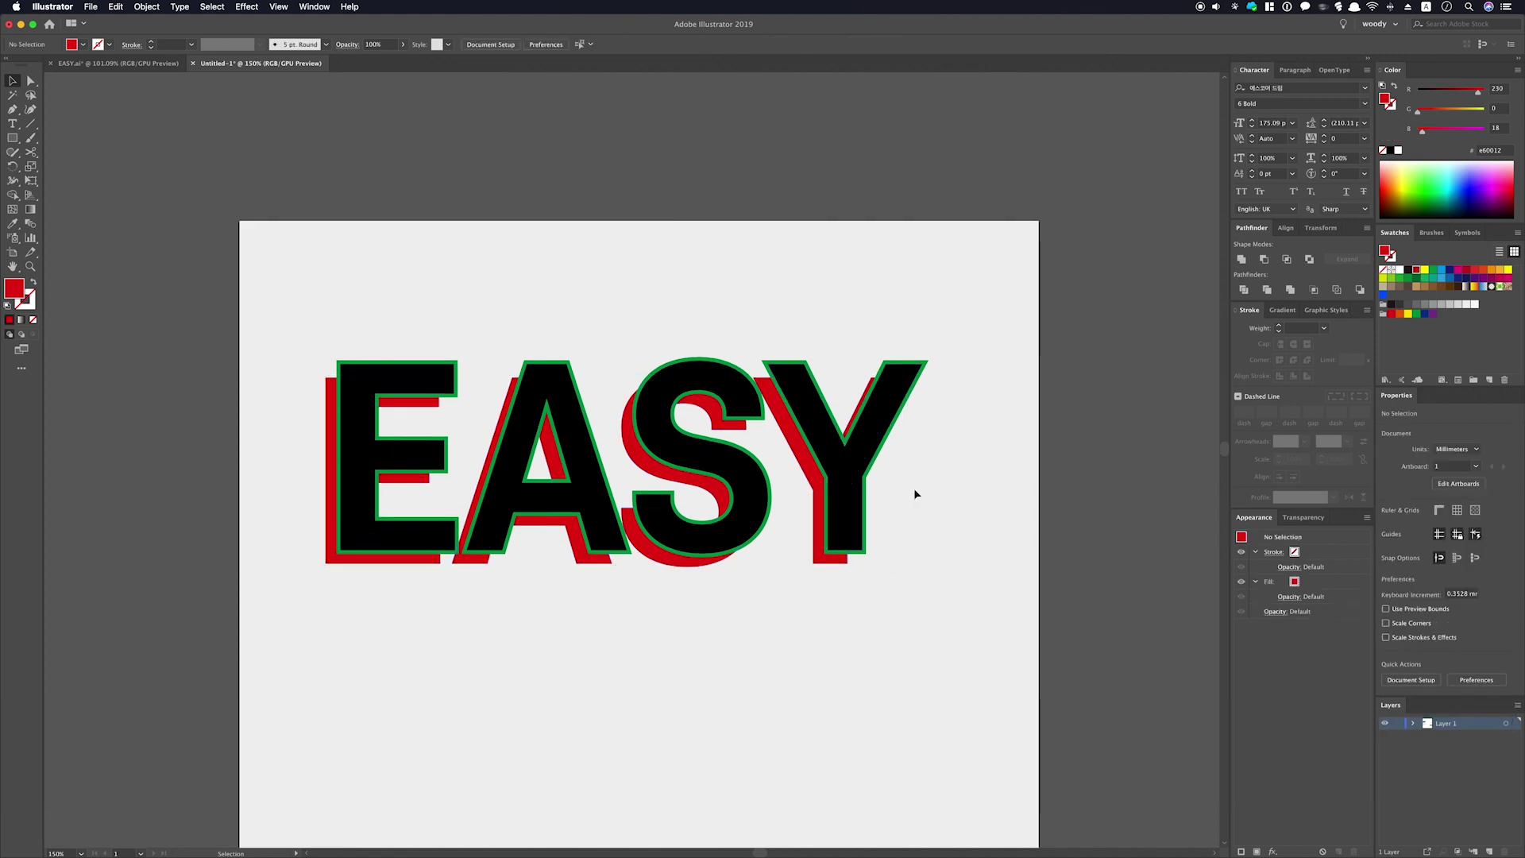
Fill both the red back lettering and the black front lettering with blue 0055FF
click(811, 475)
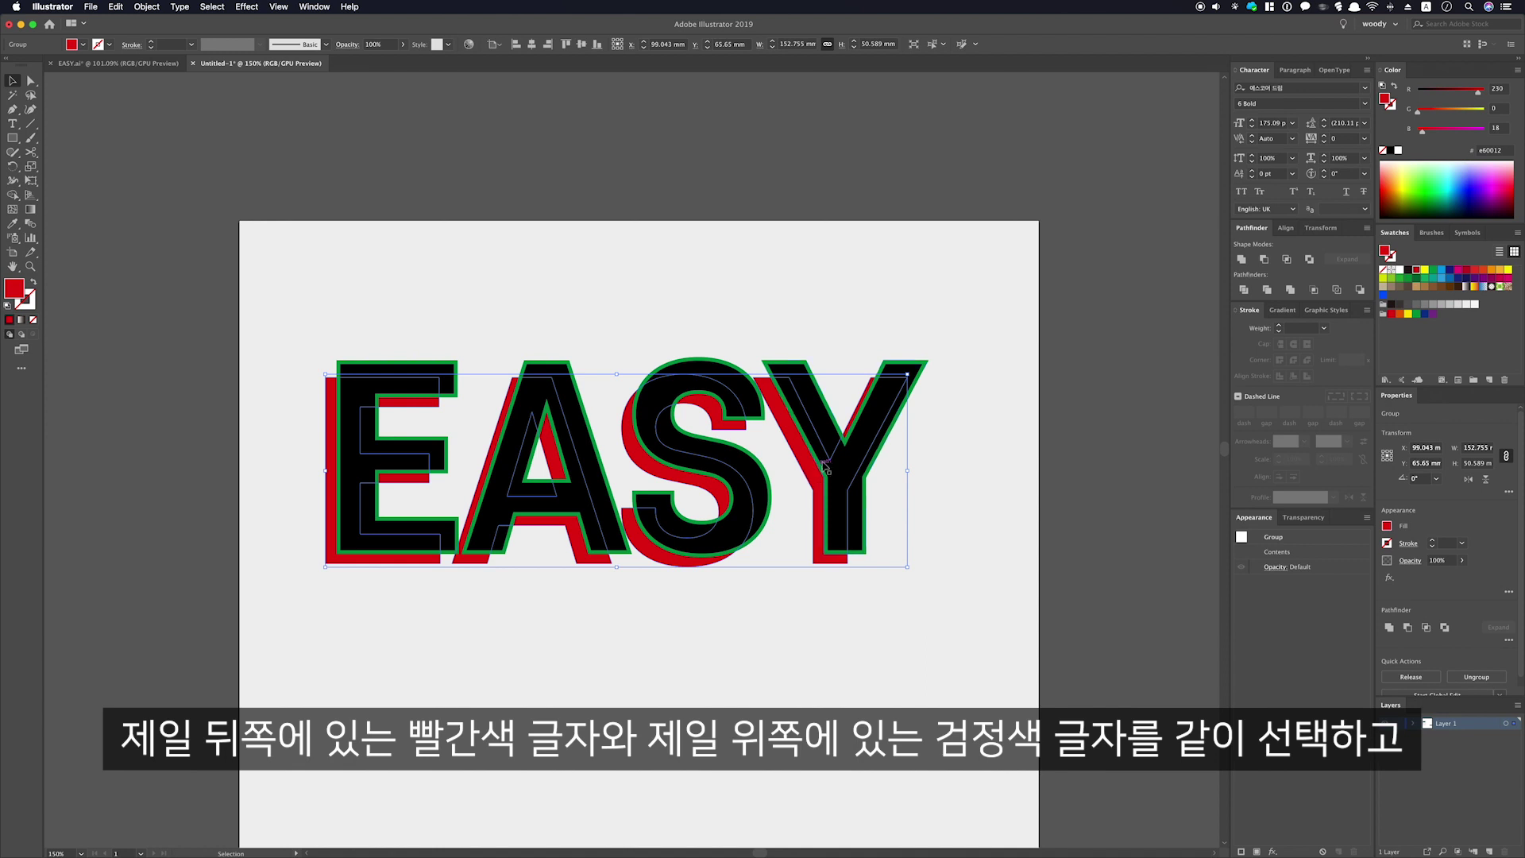
shift+click(875, 427)
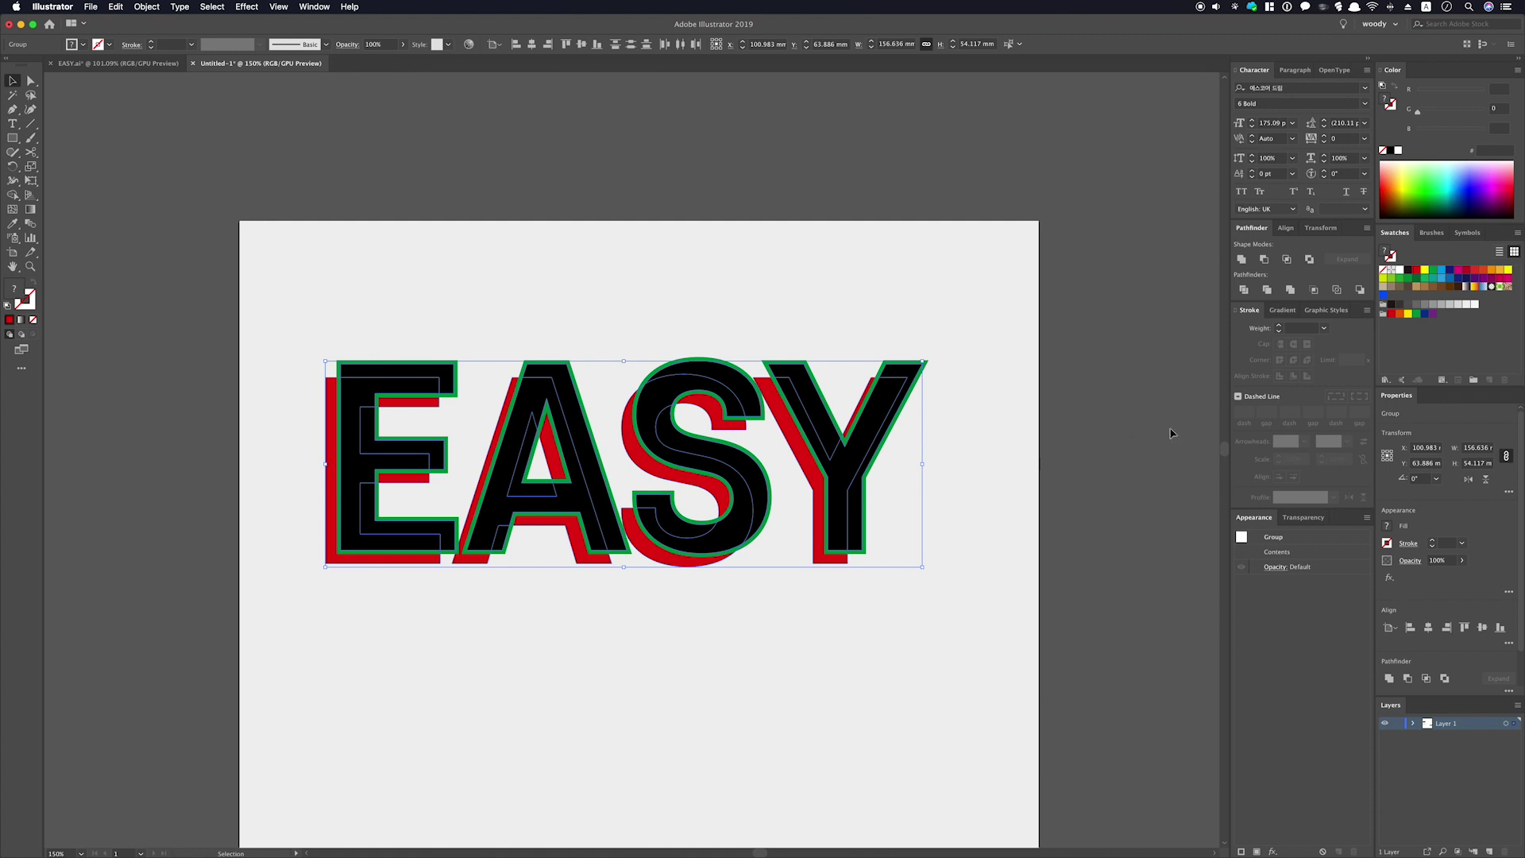
click(1384, 295)
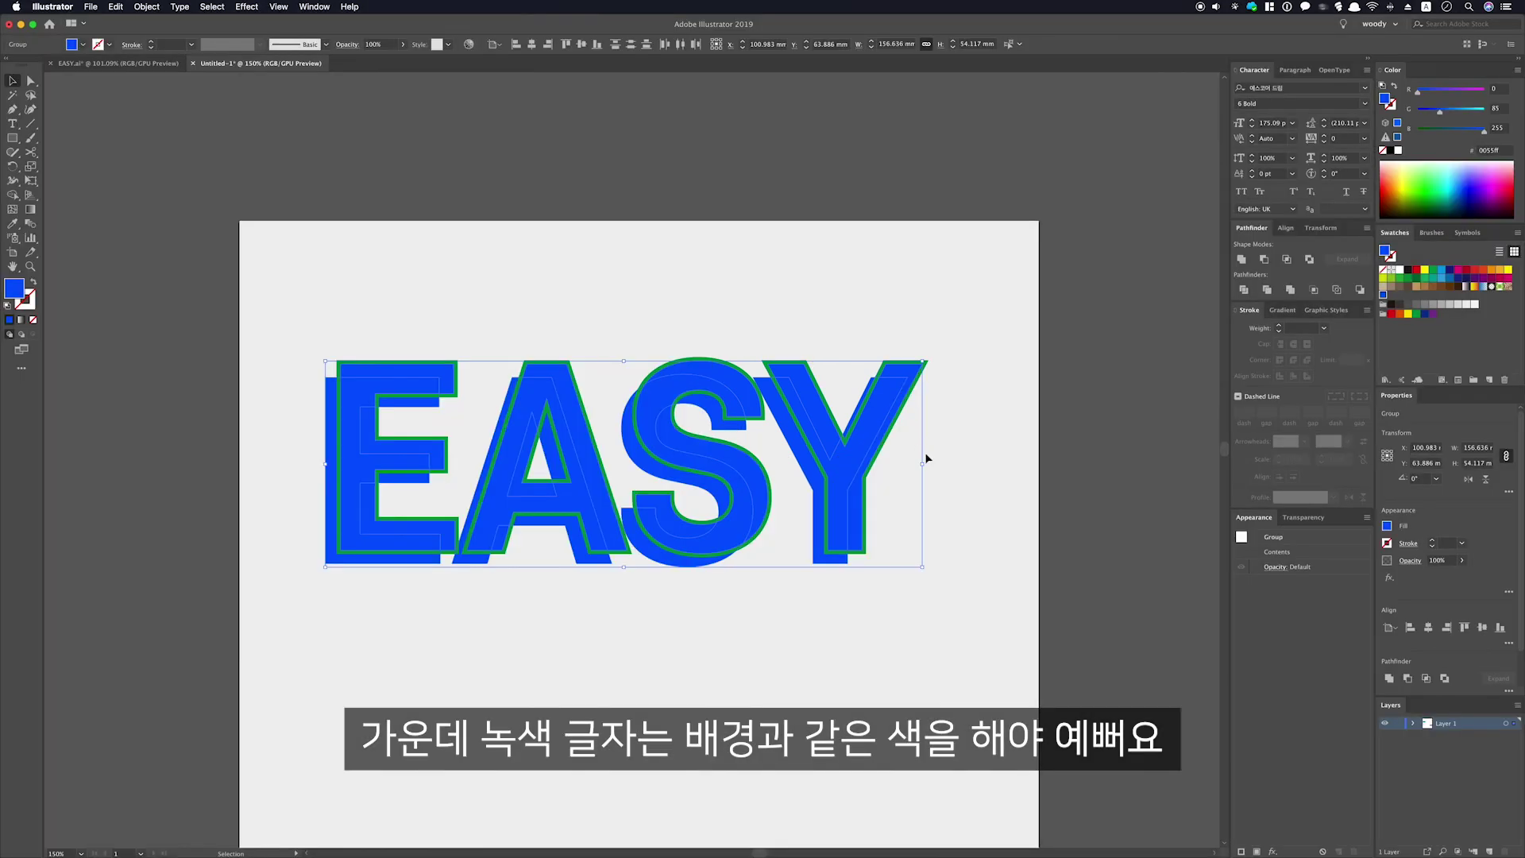
click(952, 473)
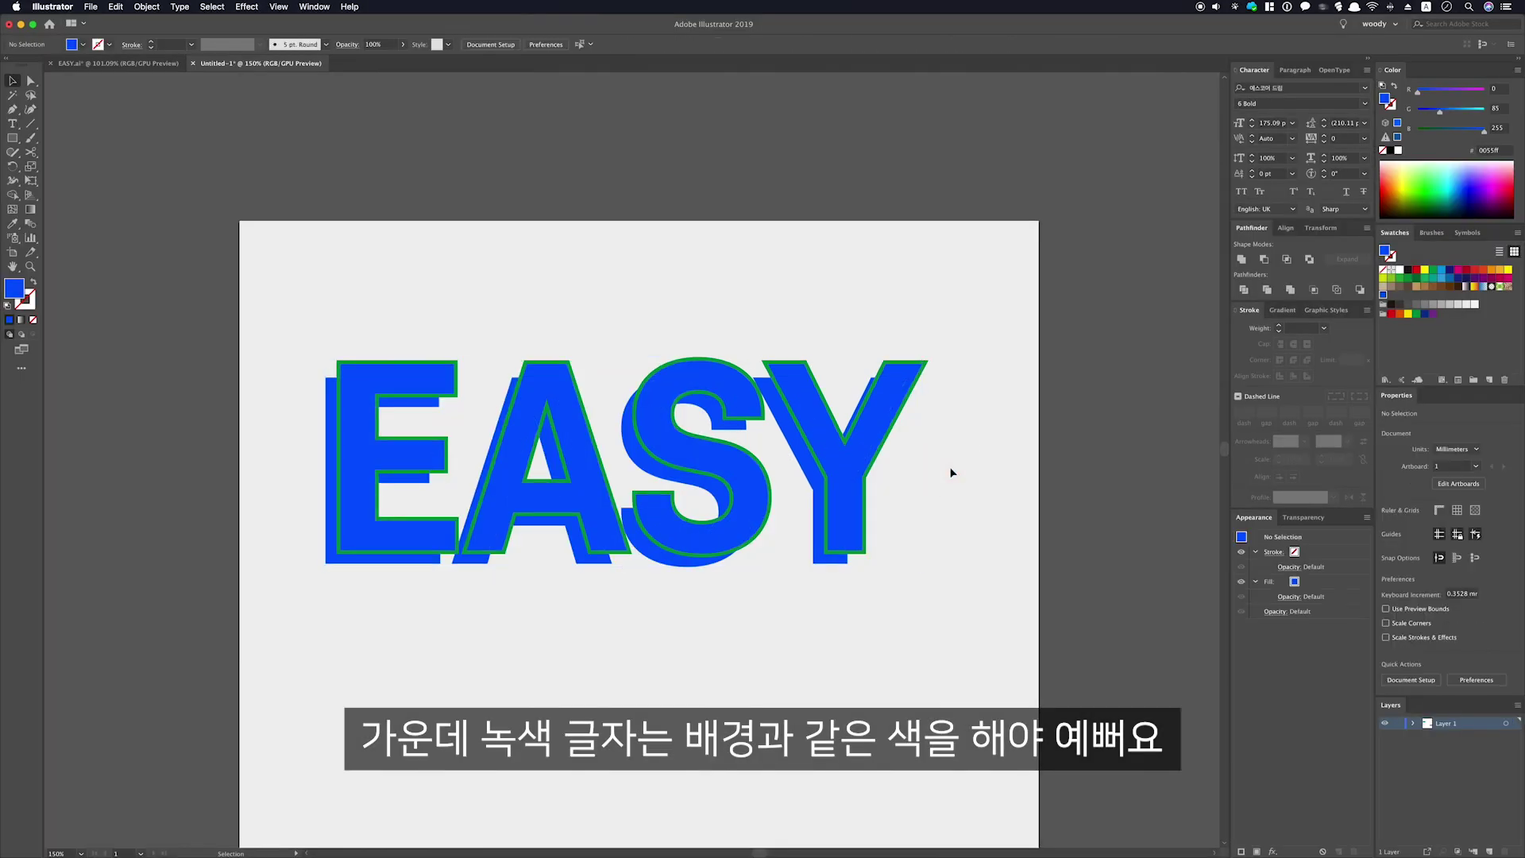
Match the green middle lettering to the artboard's light gray background with the Eyedropper tool
click(916, 363)
key(i)
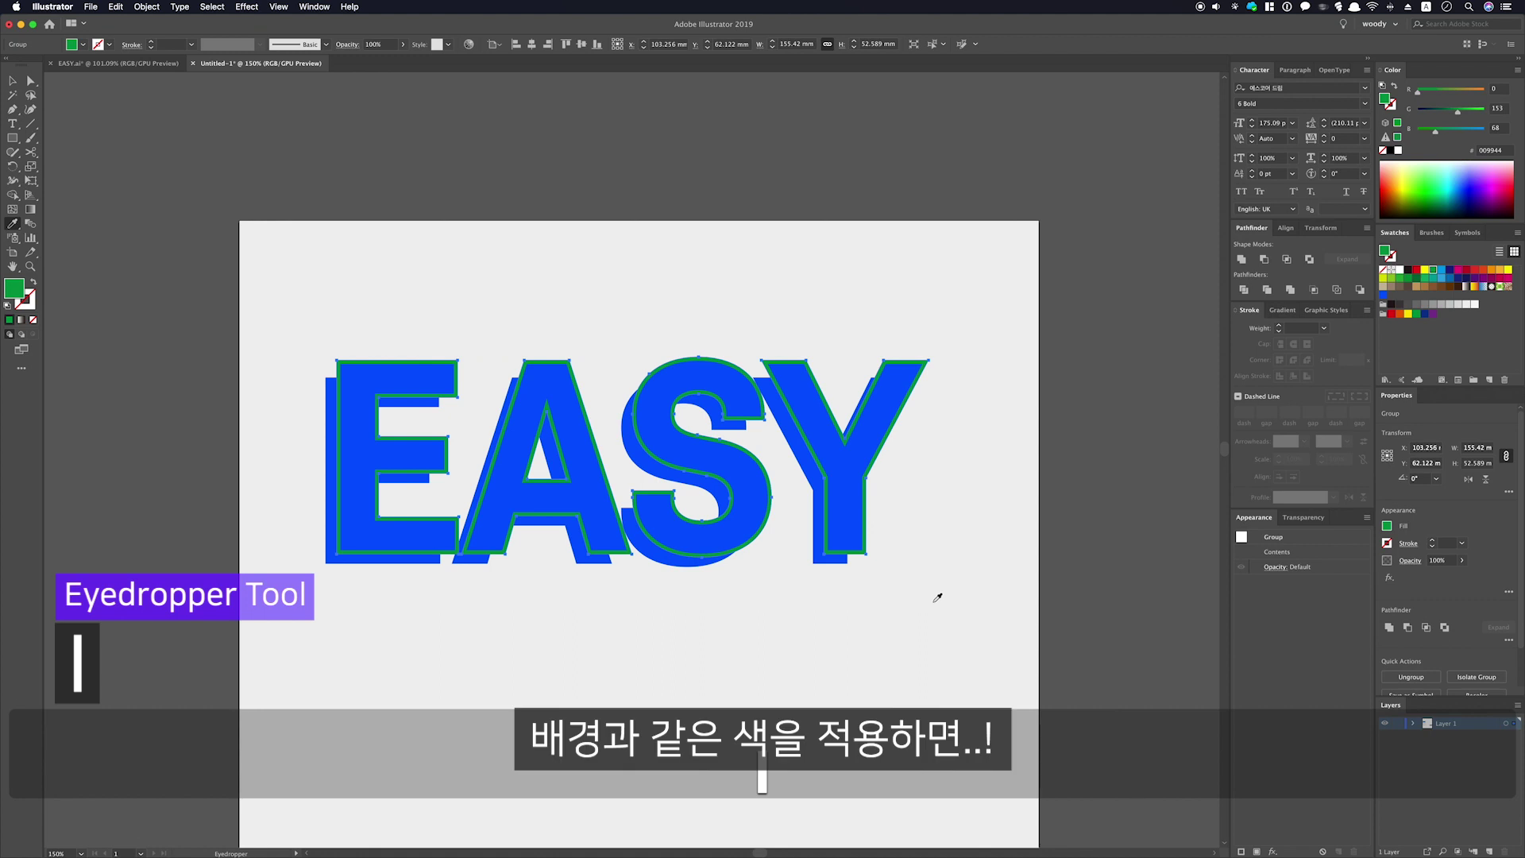
click(932, 603)
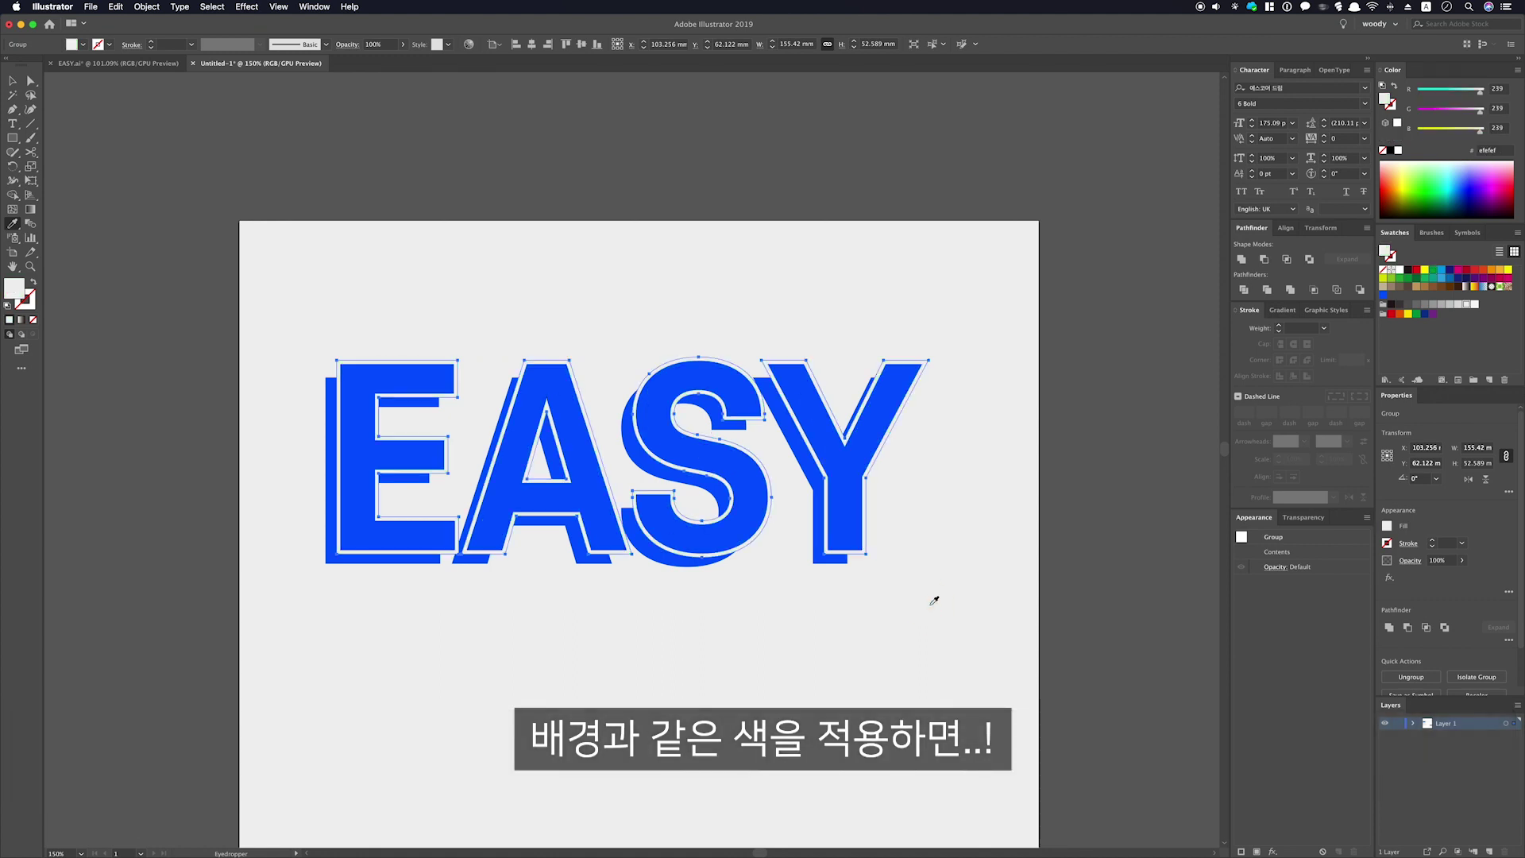
key(v)
click(927, 599)
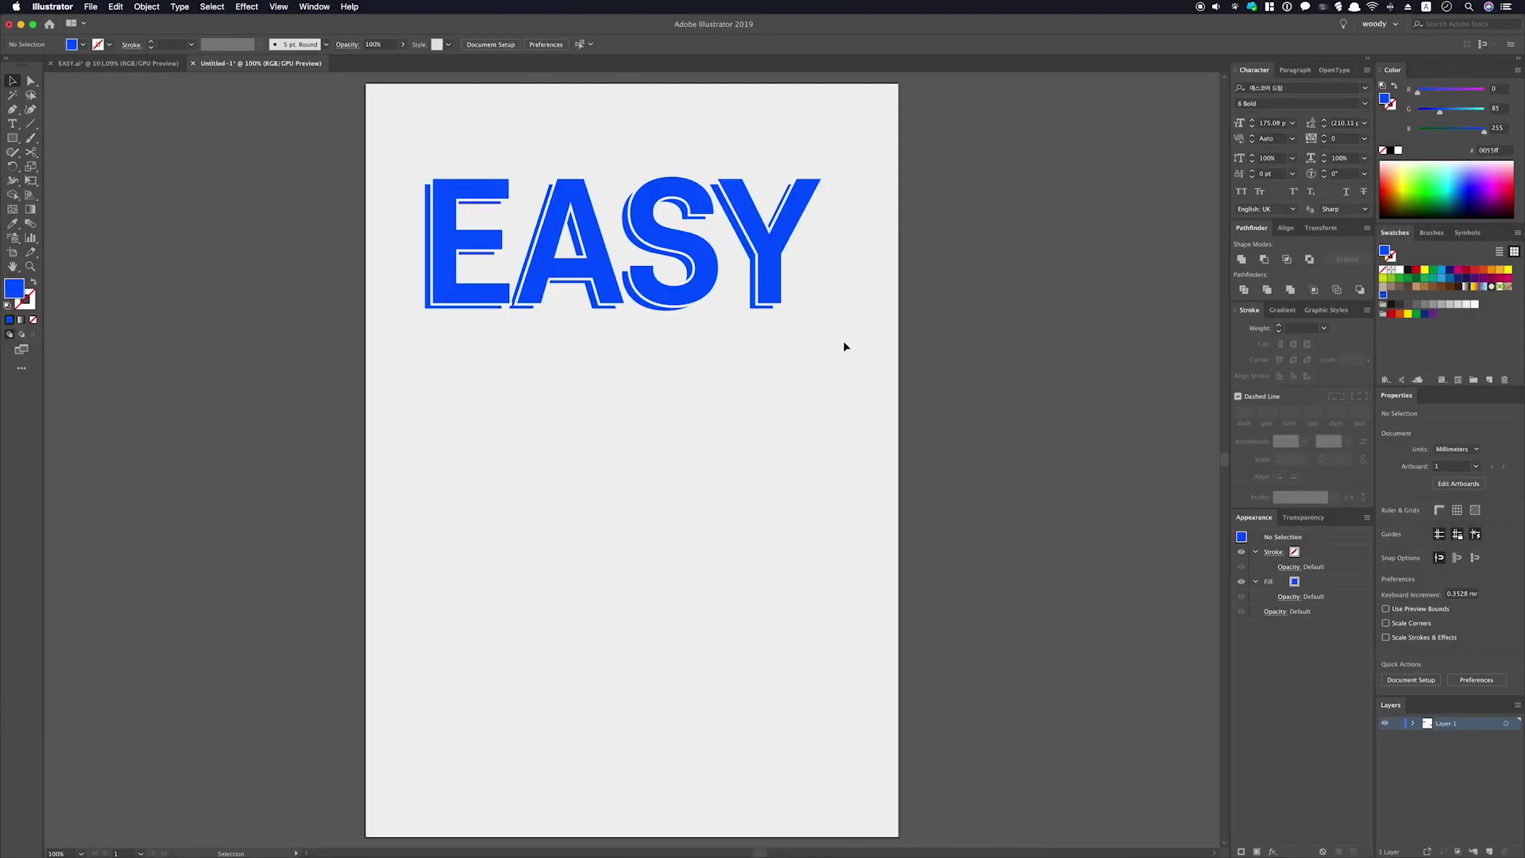
Duplicate the layered EASY word straight down twice to make three evenly spaced rows
drag(463, 203, 427, 173)
drag(556, 223, 547, 380)
key(super+d)
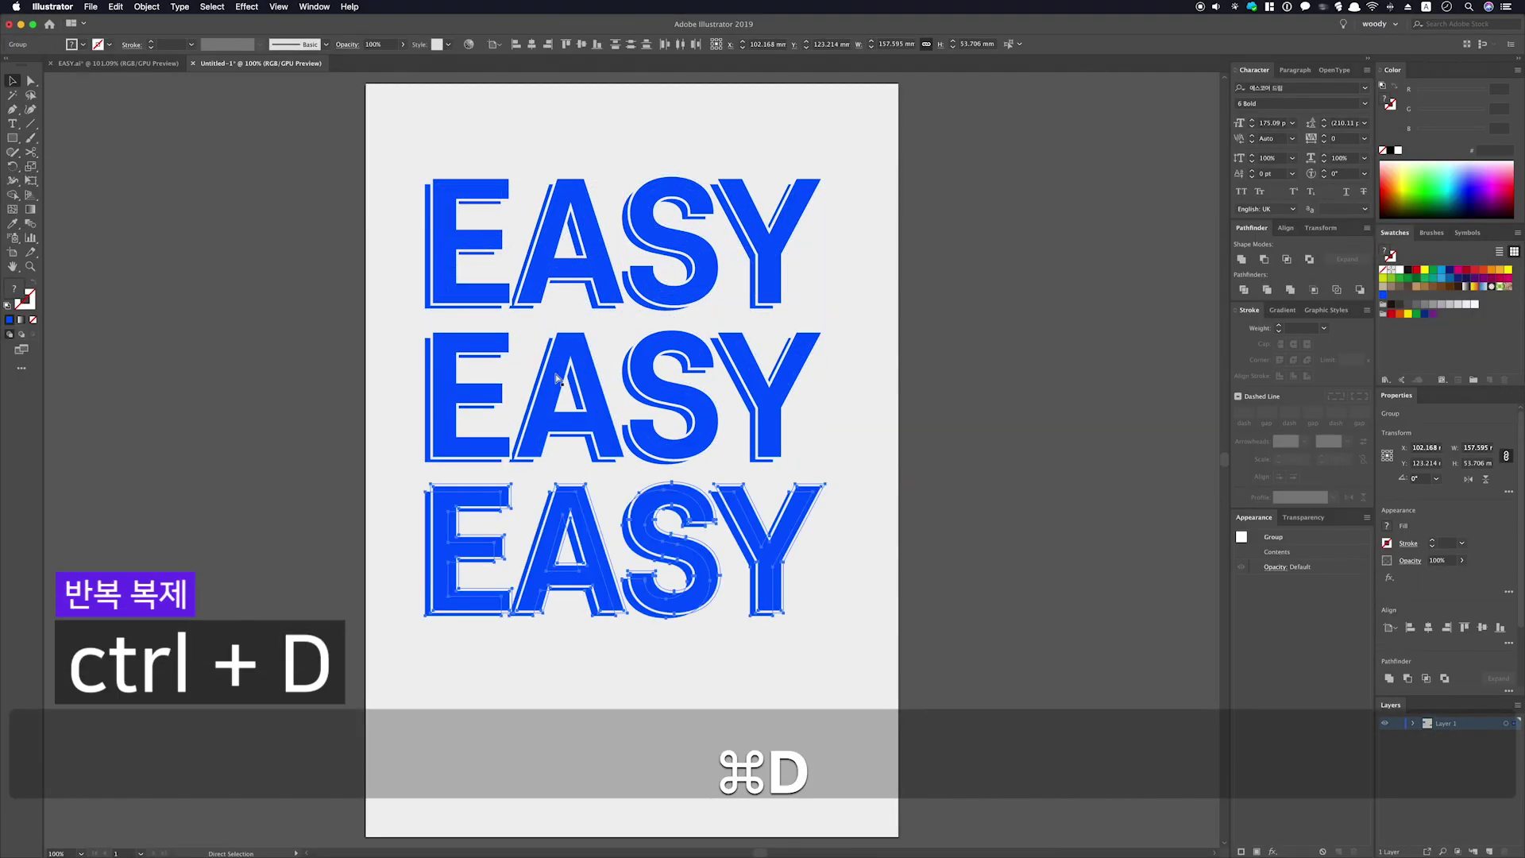
Move the three EASY rows slightly down and right, and narrow them about their centre to about 145 mm wide
click(402, 328)
drag(737, 499, 837, 603)
drag(775, 432, 784, 445)
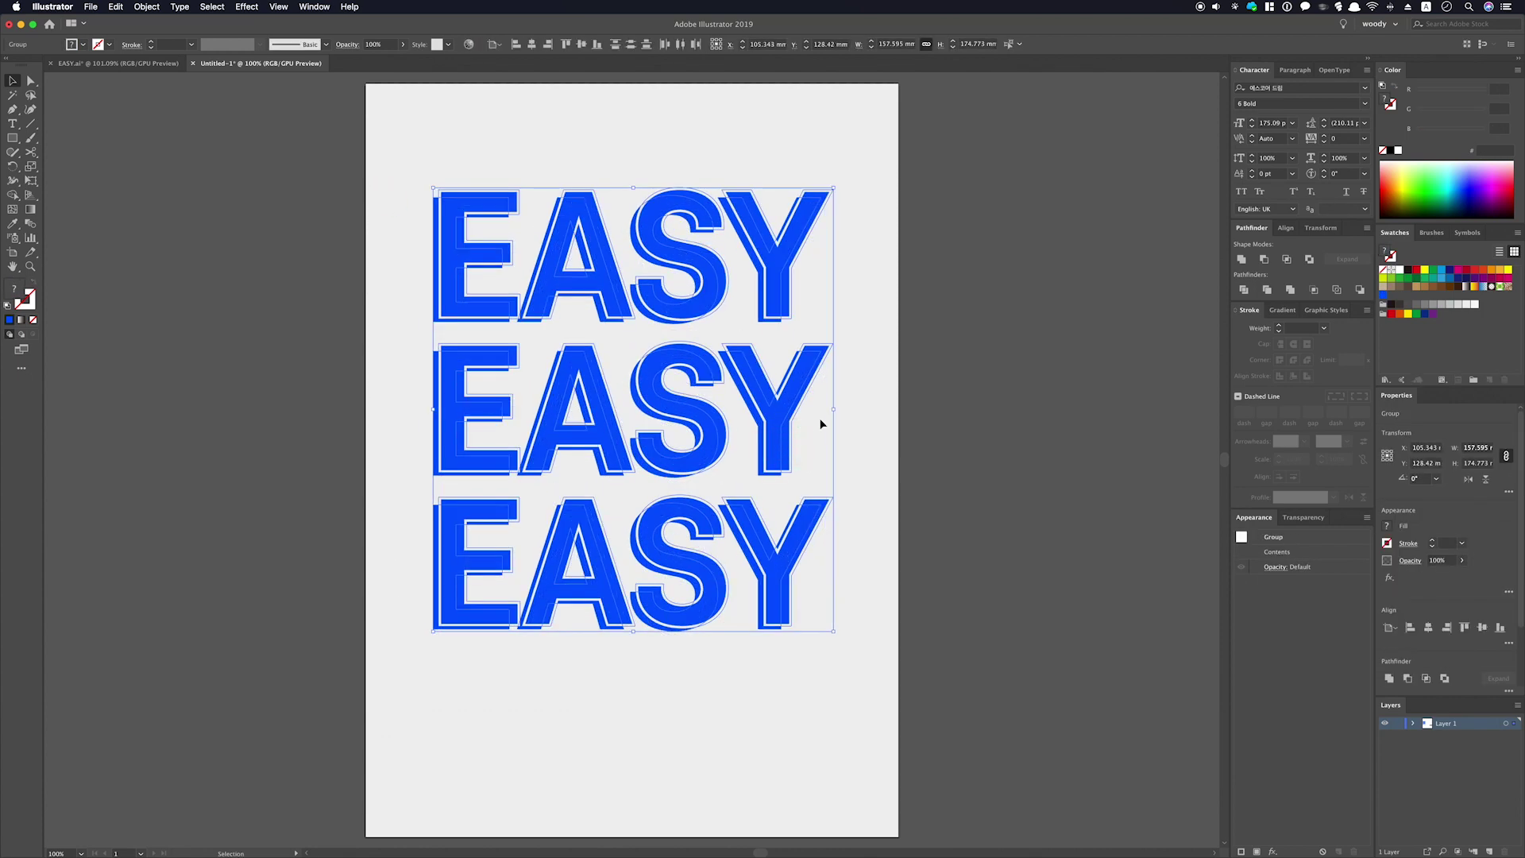
key(alt)
drag(835, 410, 818, 413)
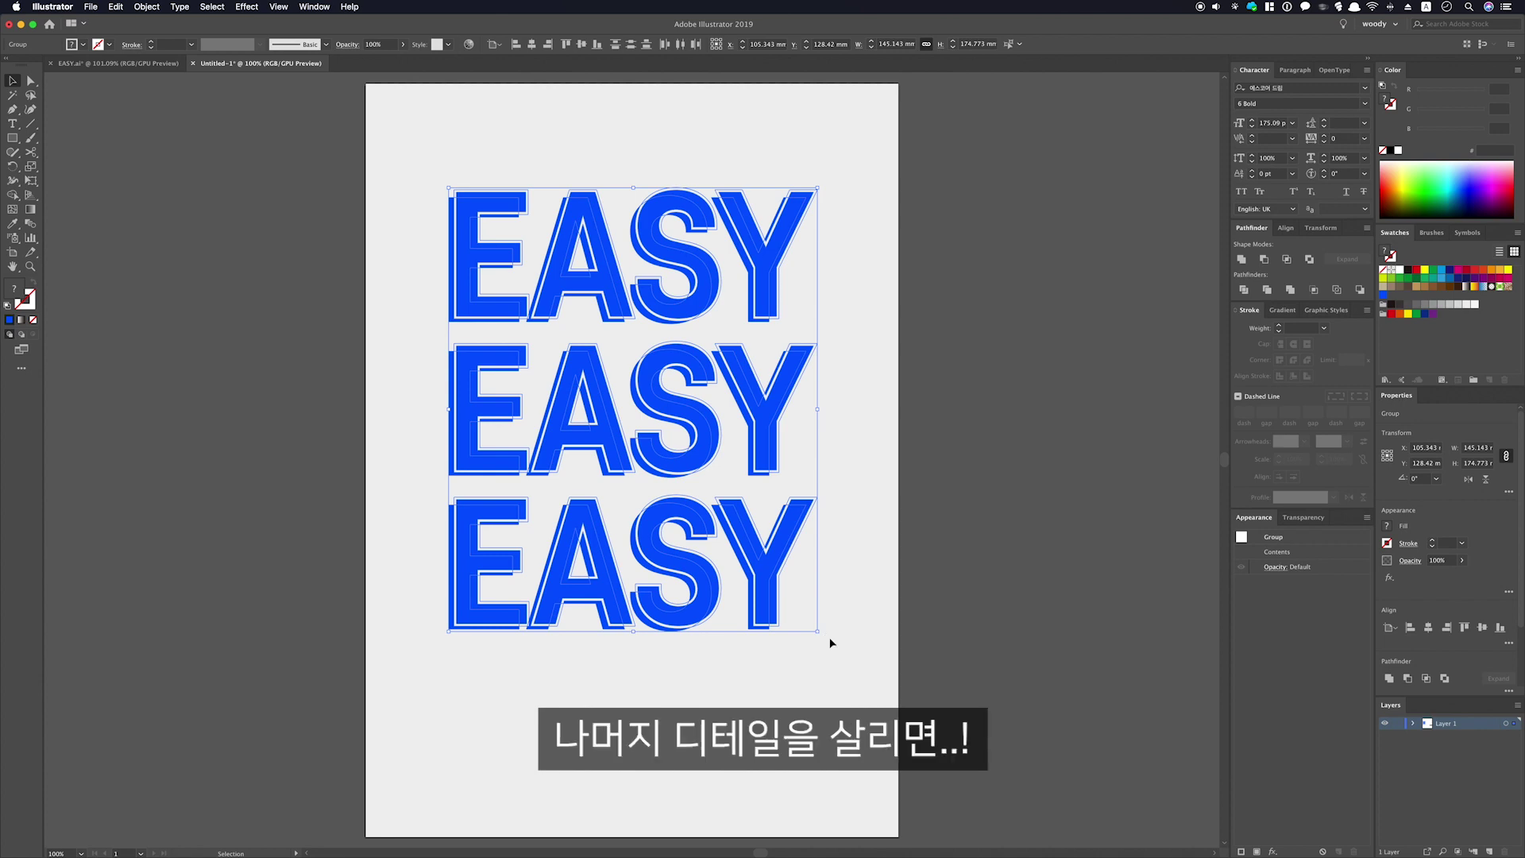
Paste the copied Roll story logo and the poster's footer text in front, and deselect them
key(super+f)
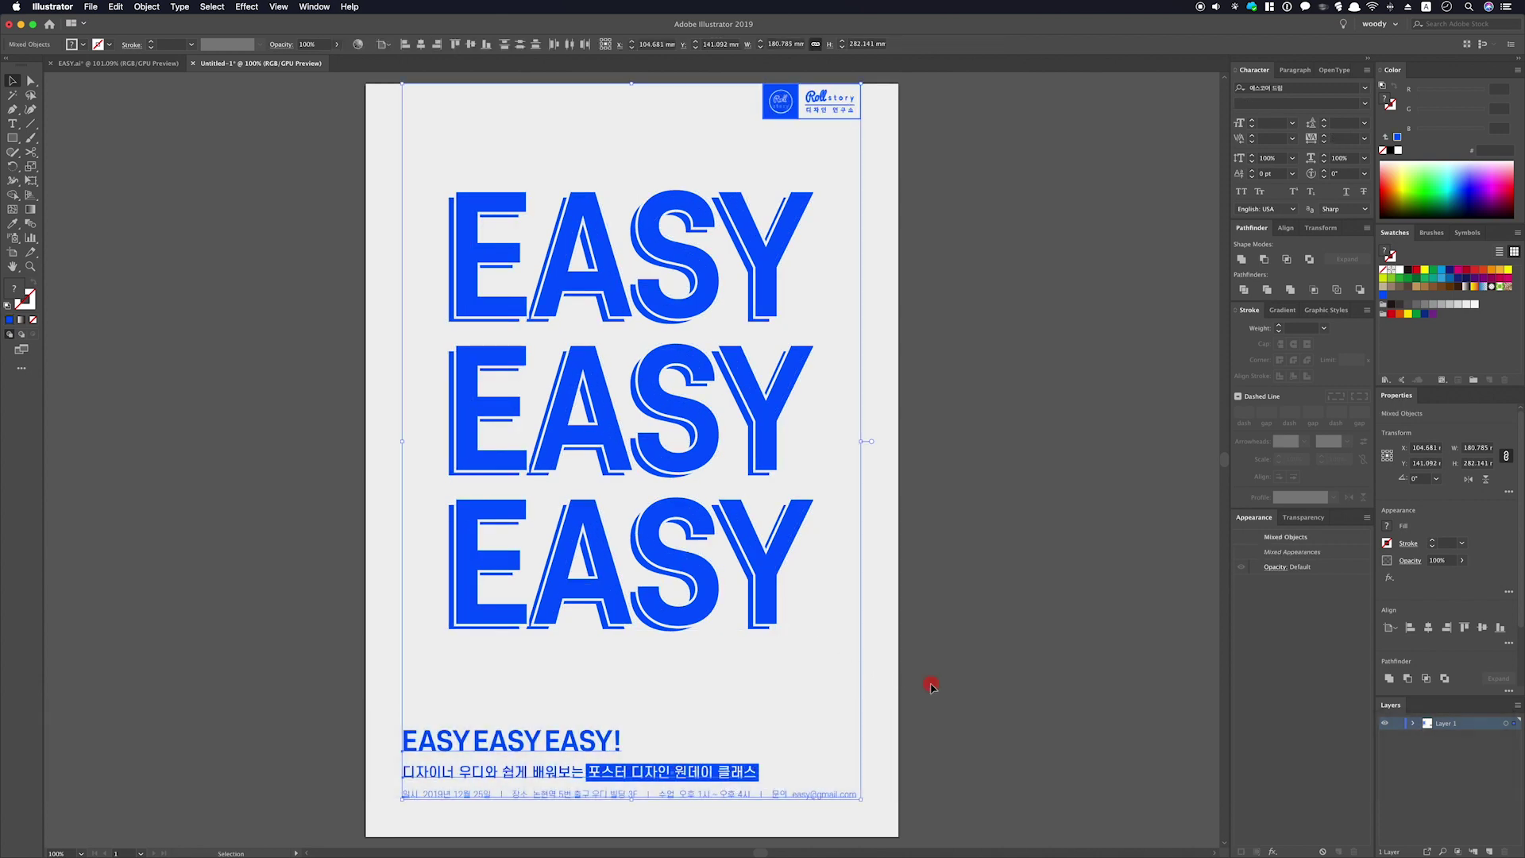
click(932, 685)
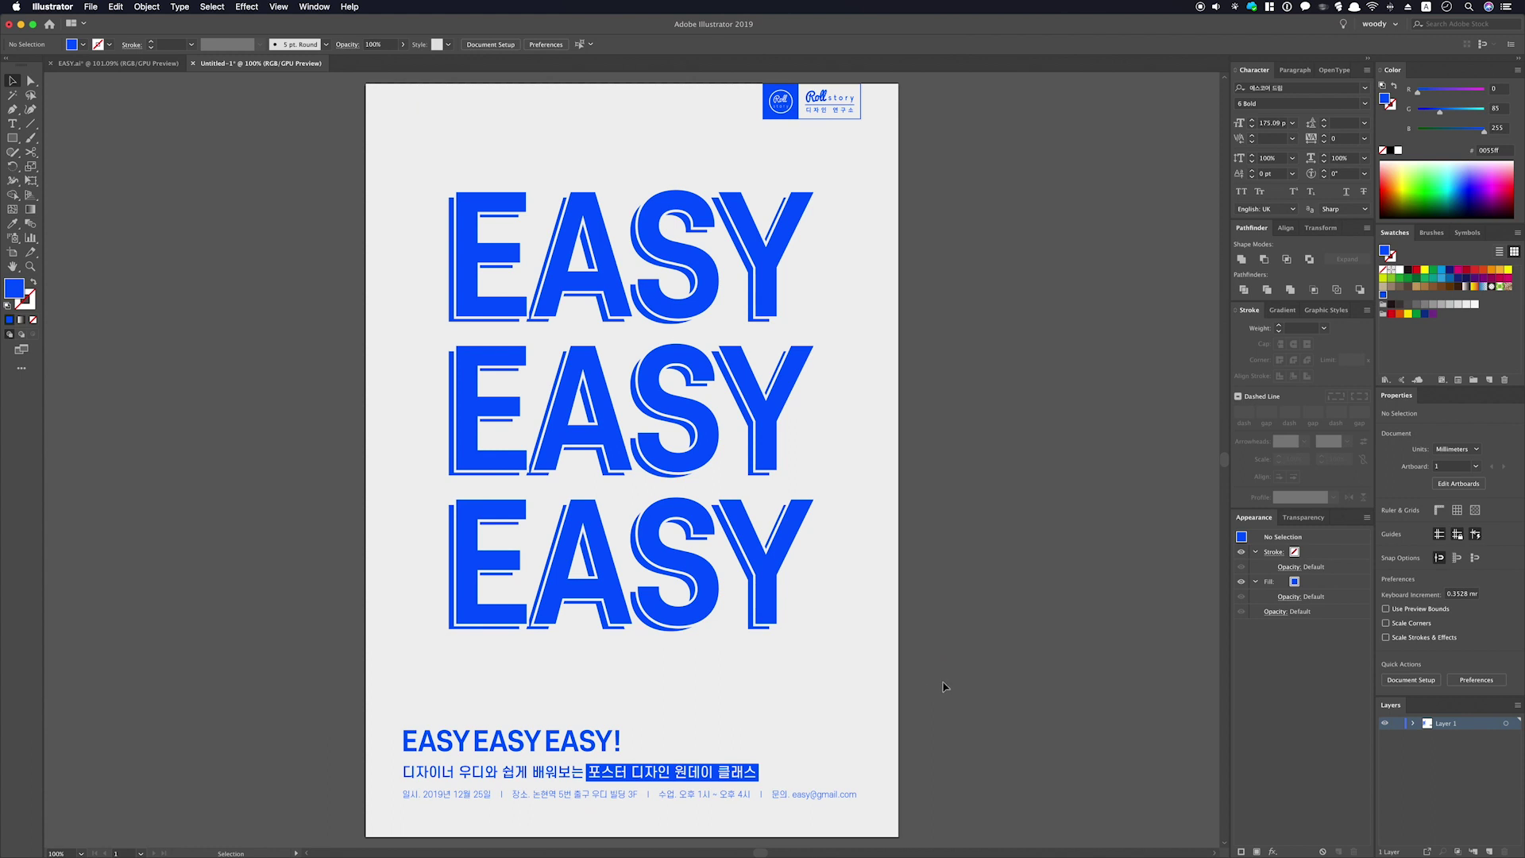
Review the whole poster at fitted and reduced size with the interface panels hidden
key(Tab)
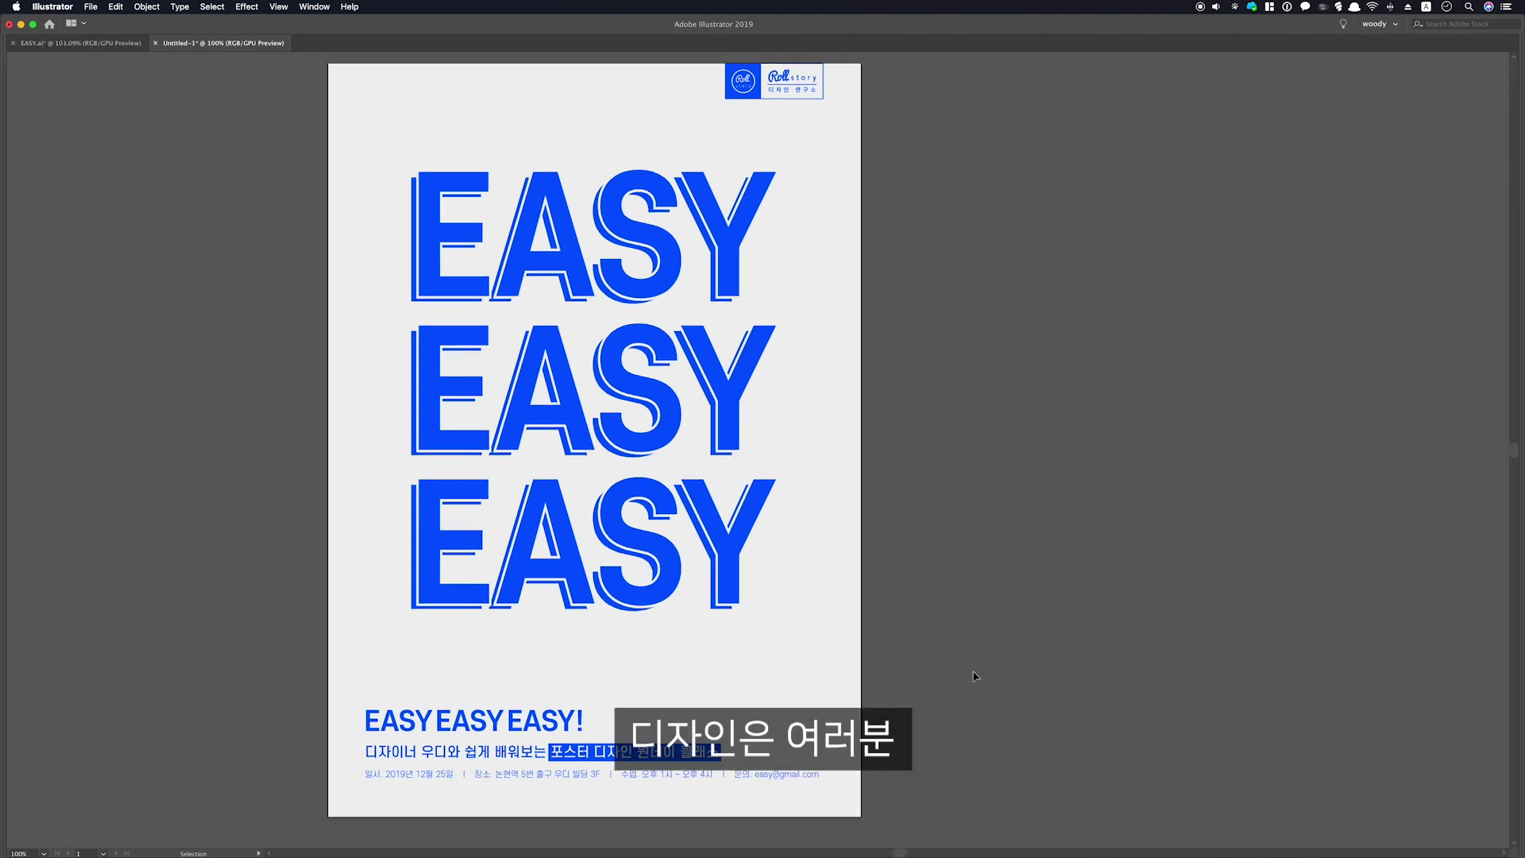
key(super+0)
key(a)
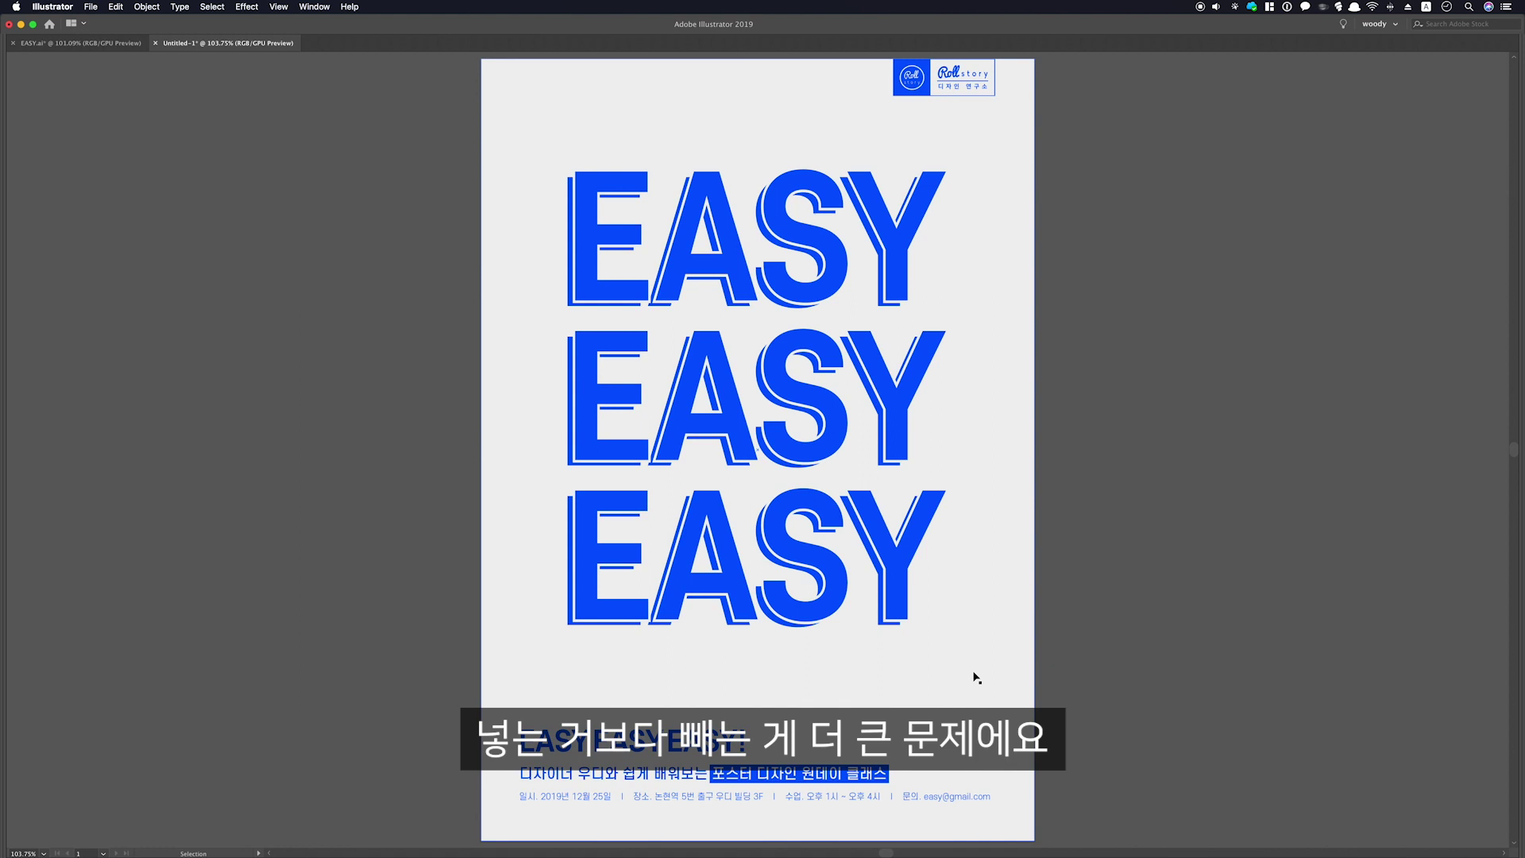
key(super+minus)
key(super+minus)
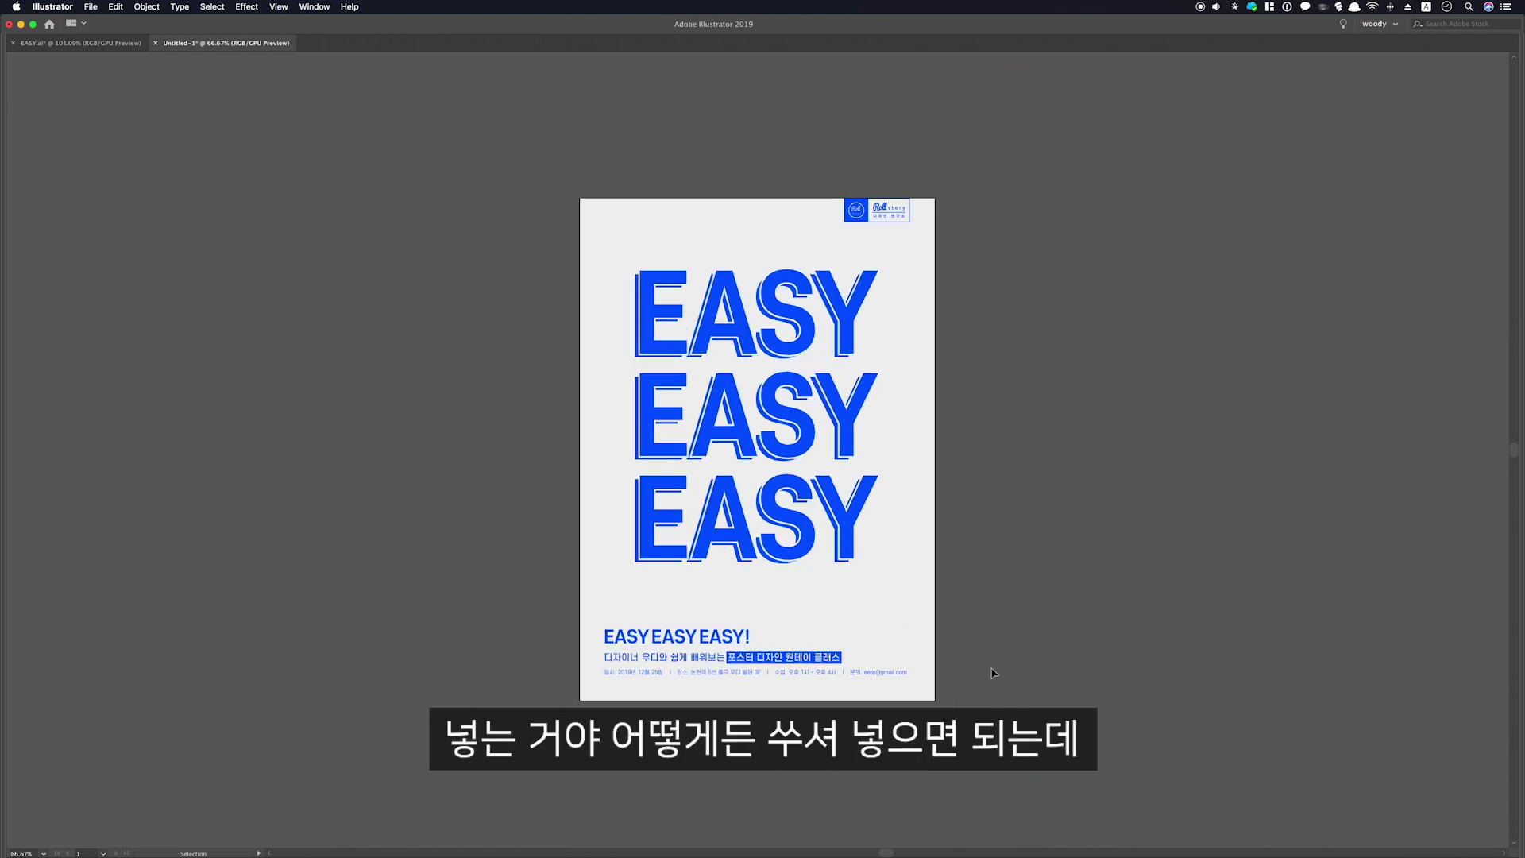
key(super+0)
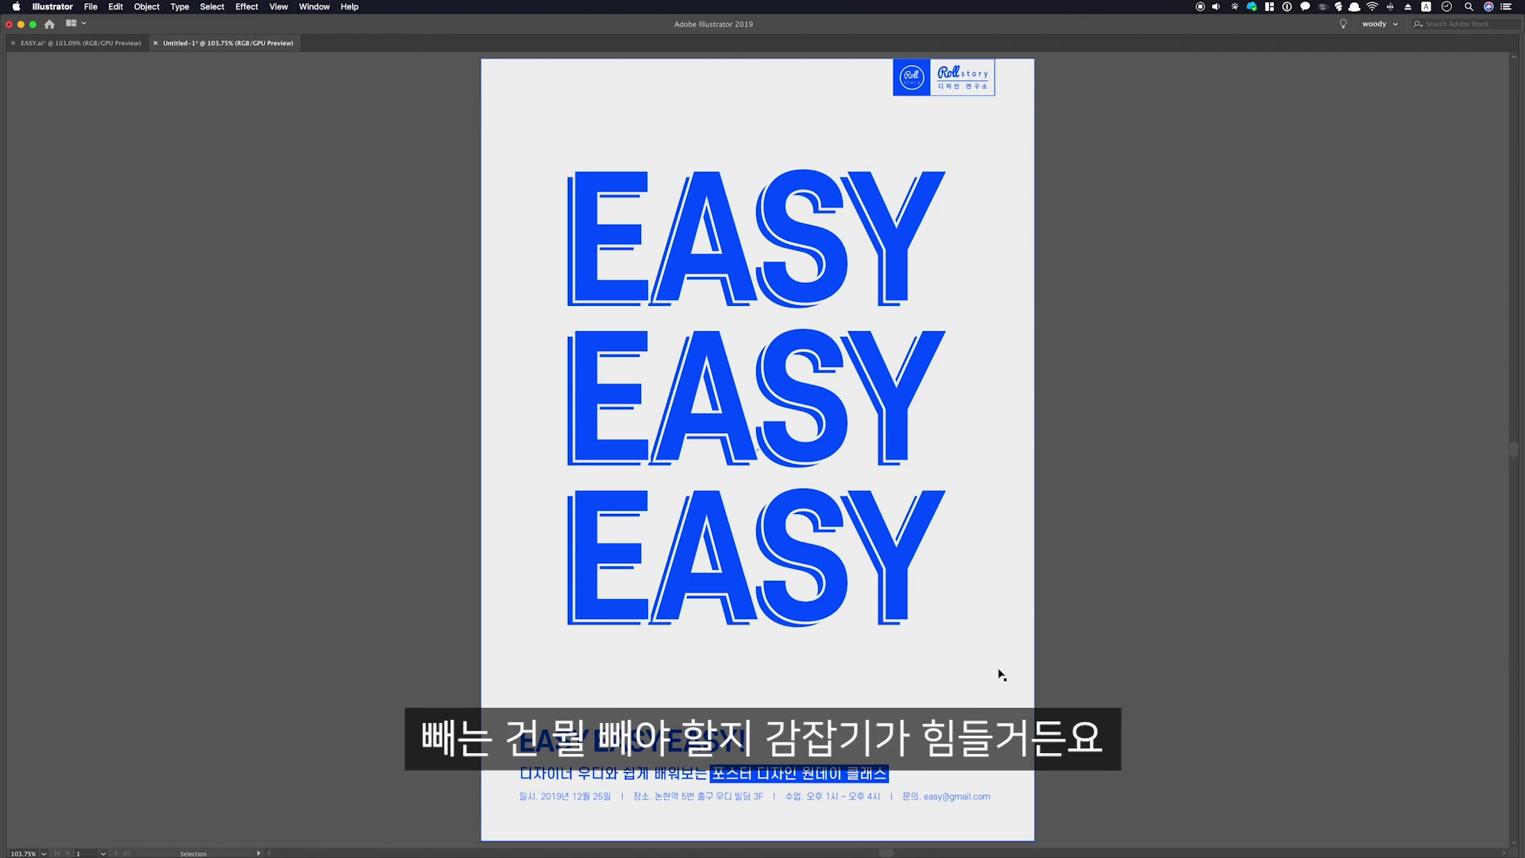
key(Tab)
key(super+minus)
key(super+minus)
key(space)
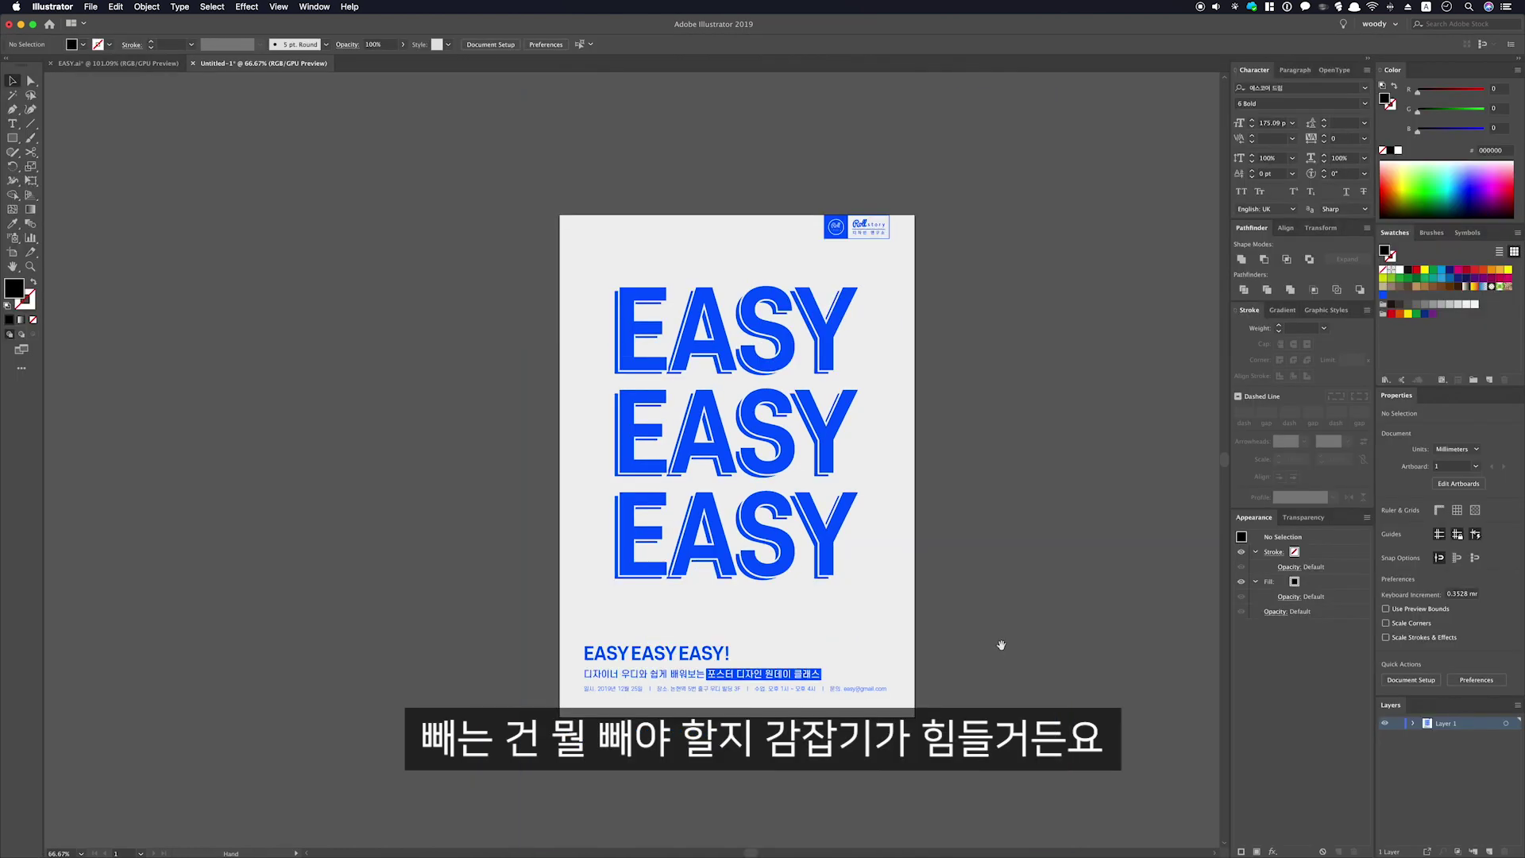
drag(1001, 645, 777, 620)
Try recoloring the whole poster with Recolor Artwork, giving it a turquoise background and red lettering
key(super+a)
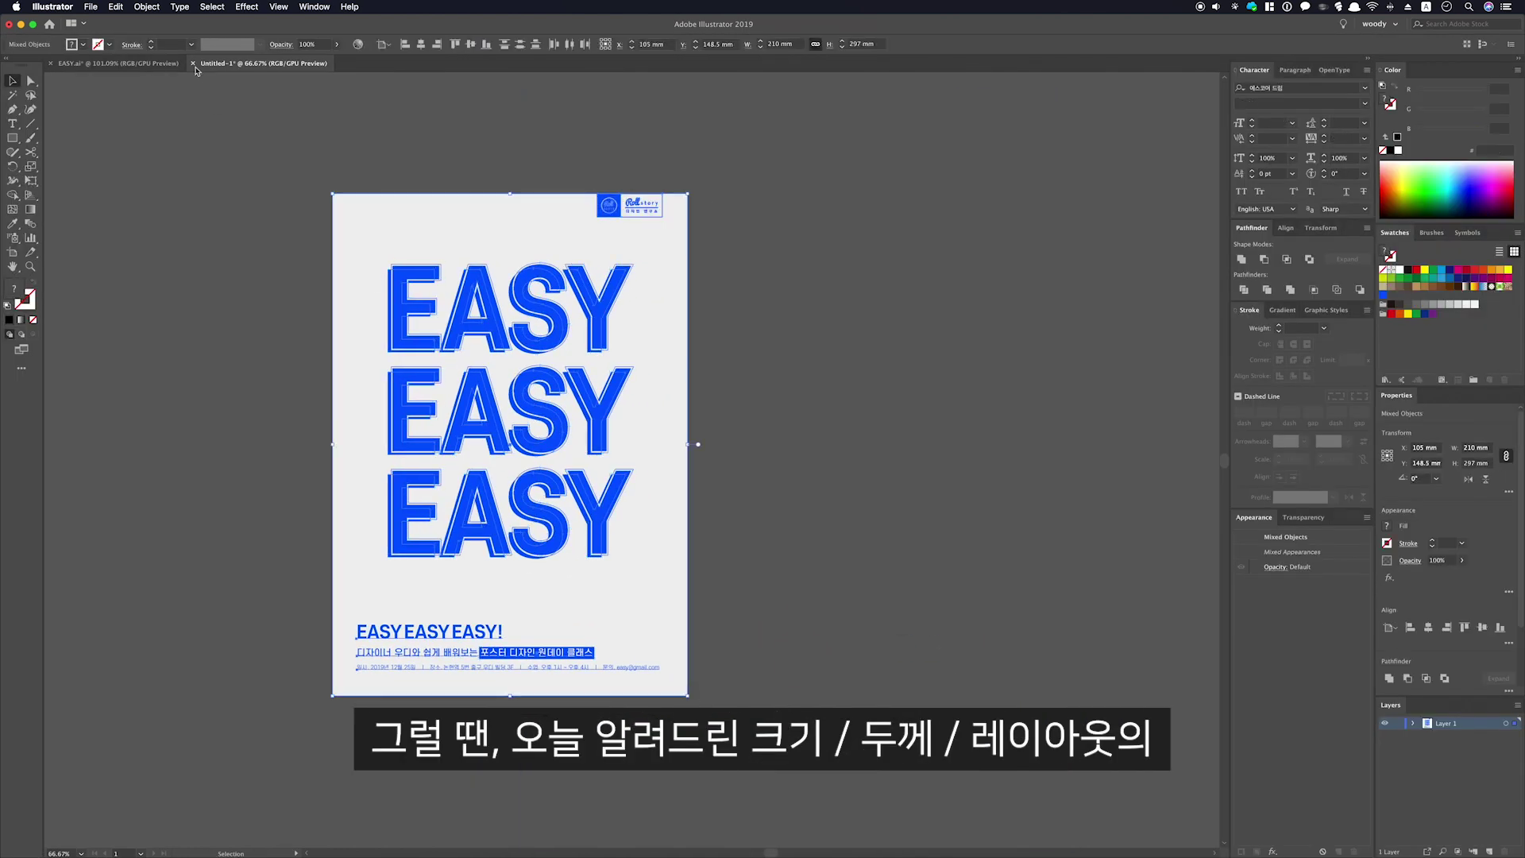
click(118, 7)
mouse_move(184, 203)
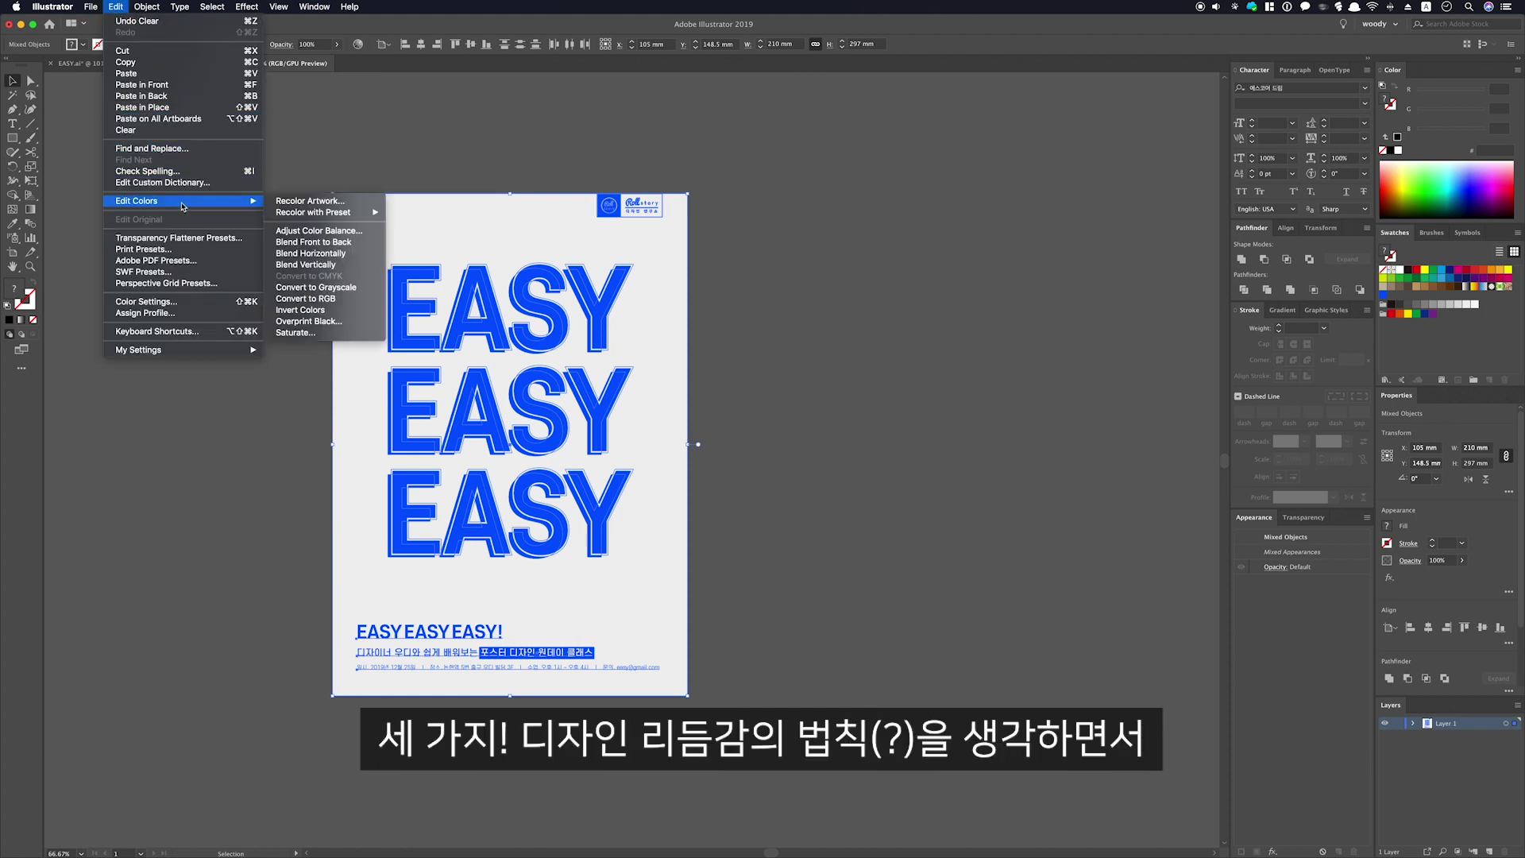
click(318, 201)
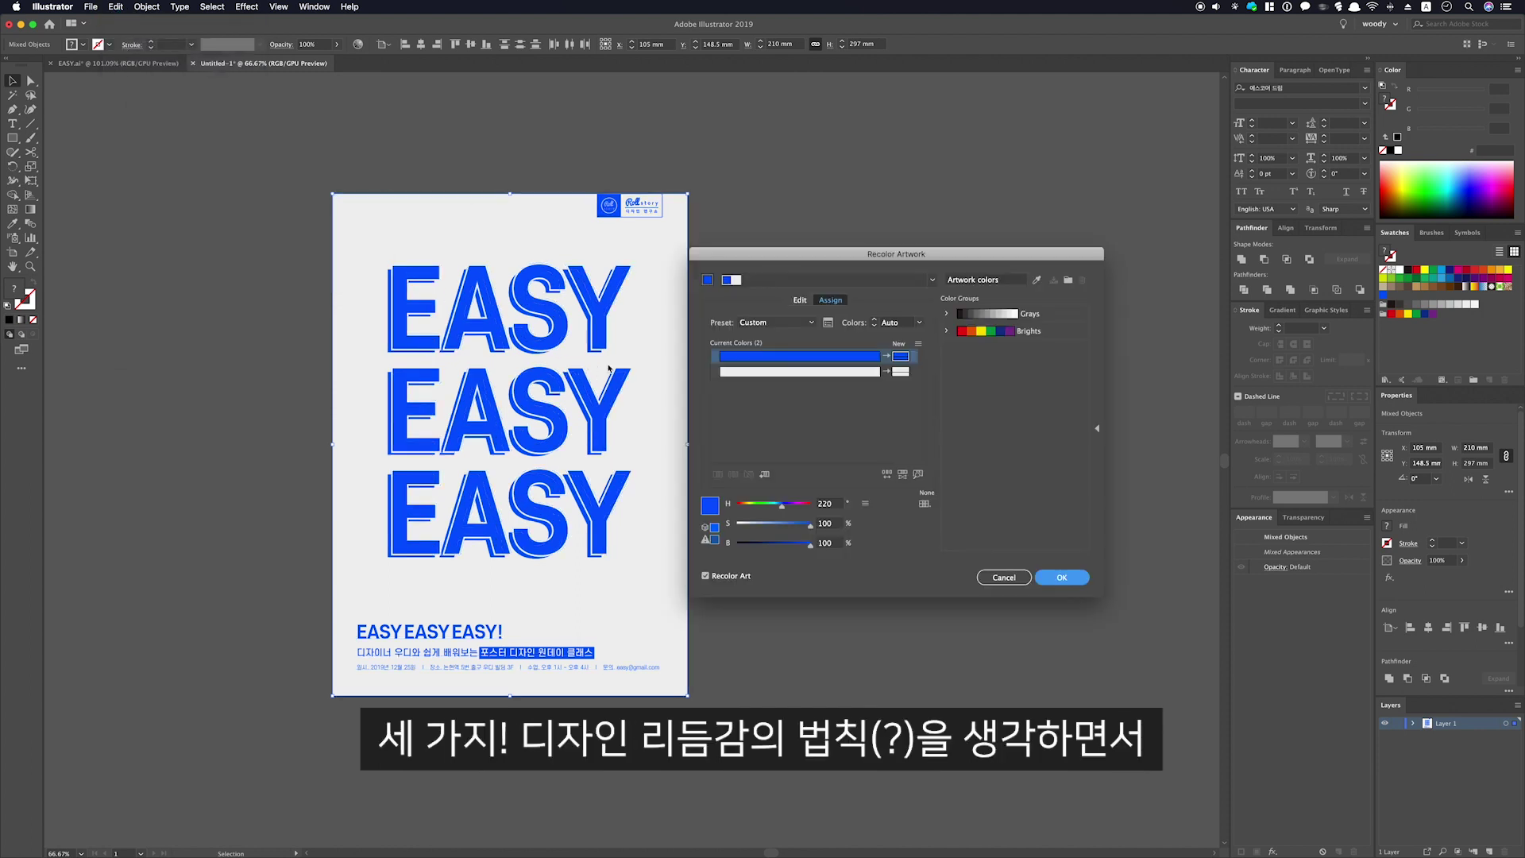
click(793, 304)
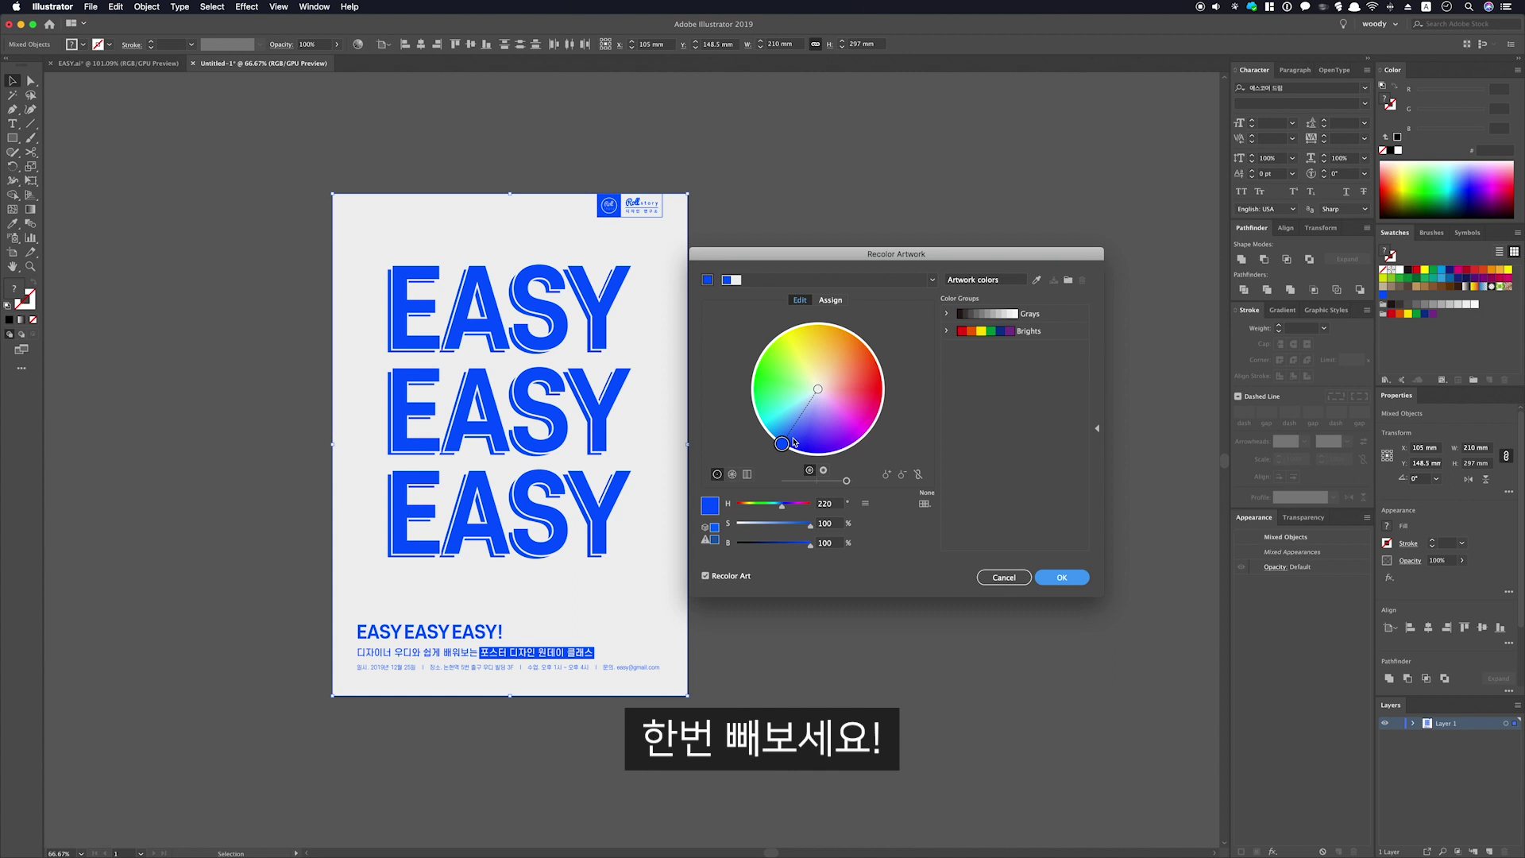
drag(792, 442, 770, 417)
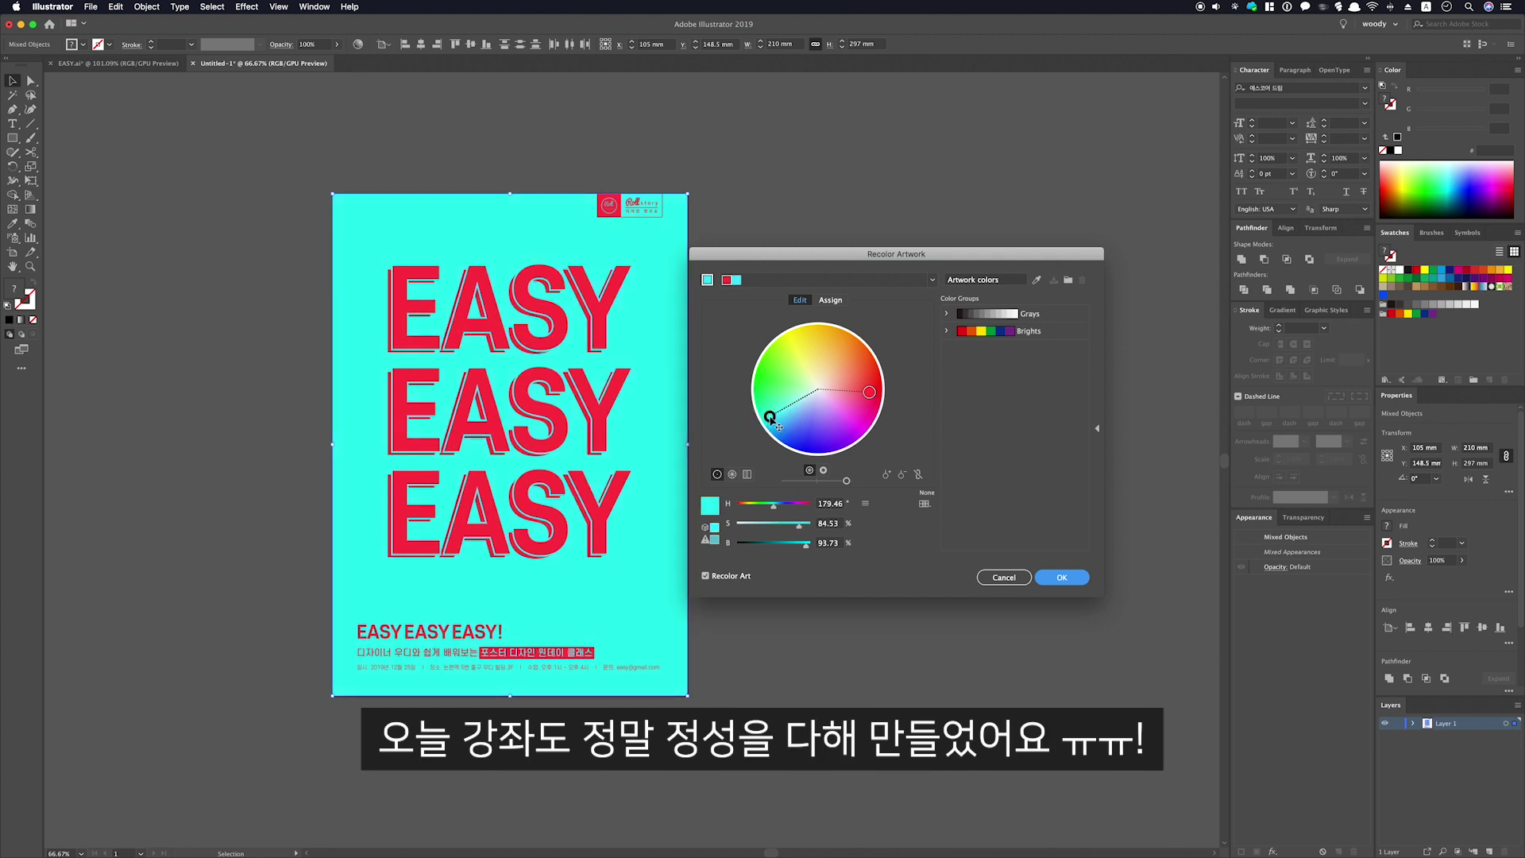
Try a pinkish red of about hue 345° for the lettering and logo, and undo the applied recoloring
click(871, 395)
drag(871, 401, 871, 398)
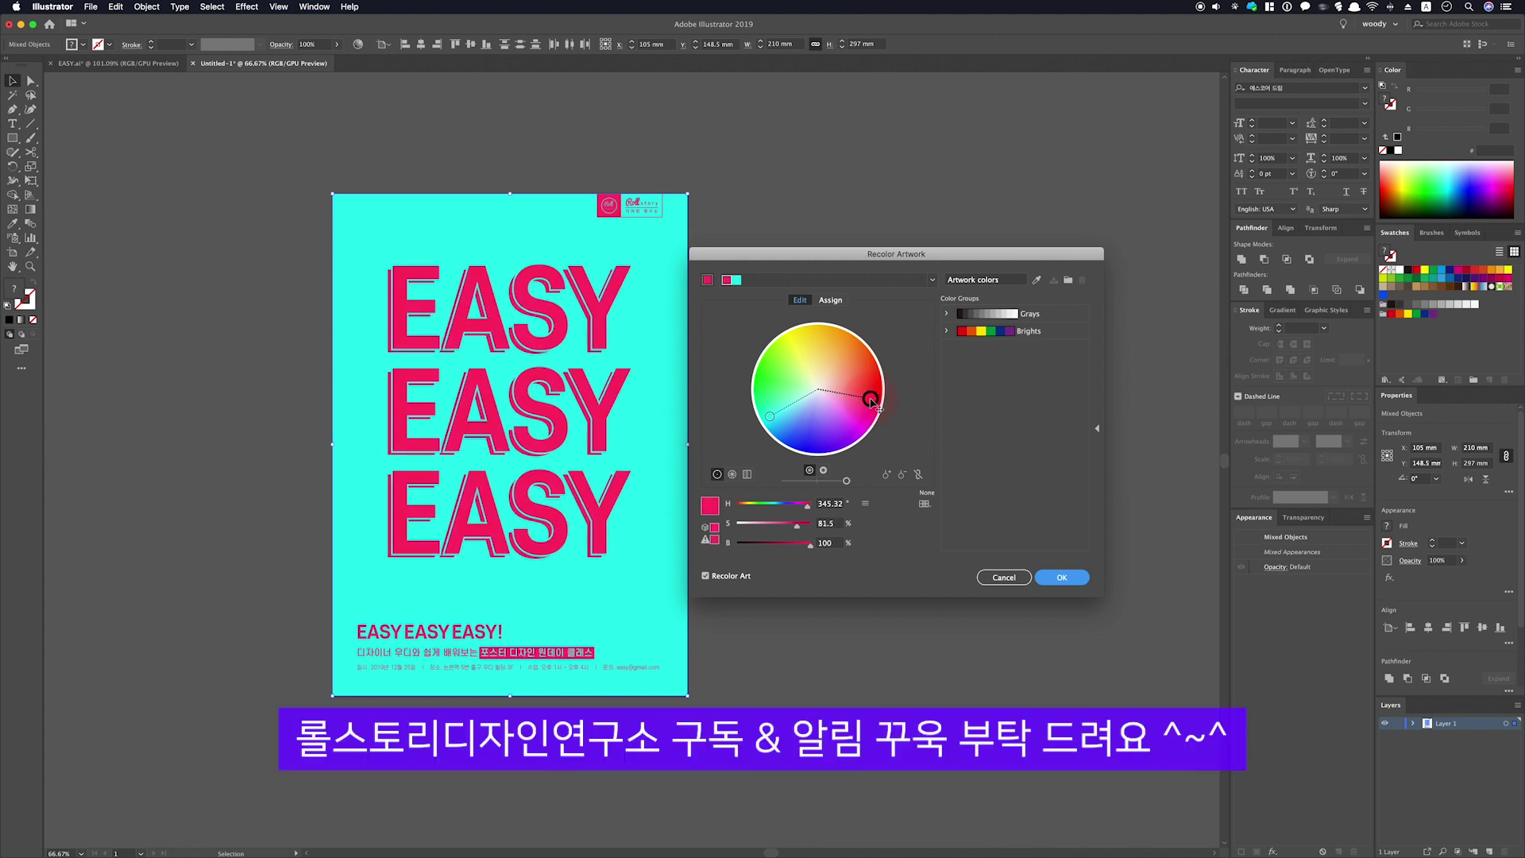
click(1061, 578)
click(818, 470)
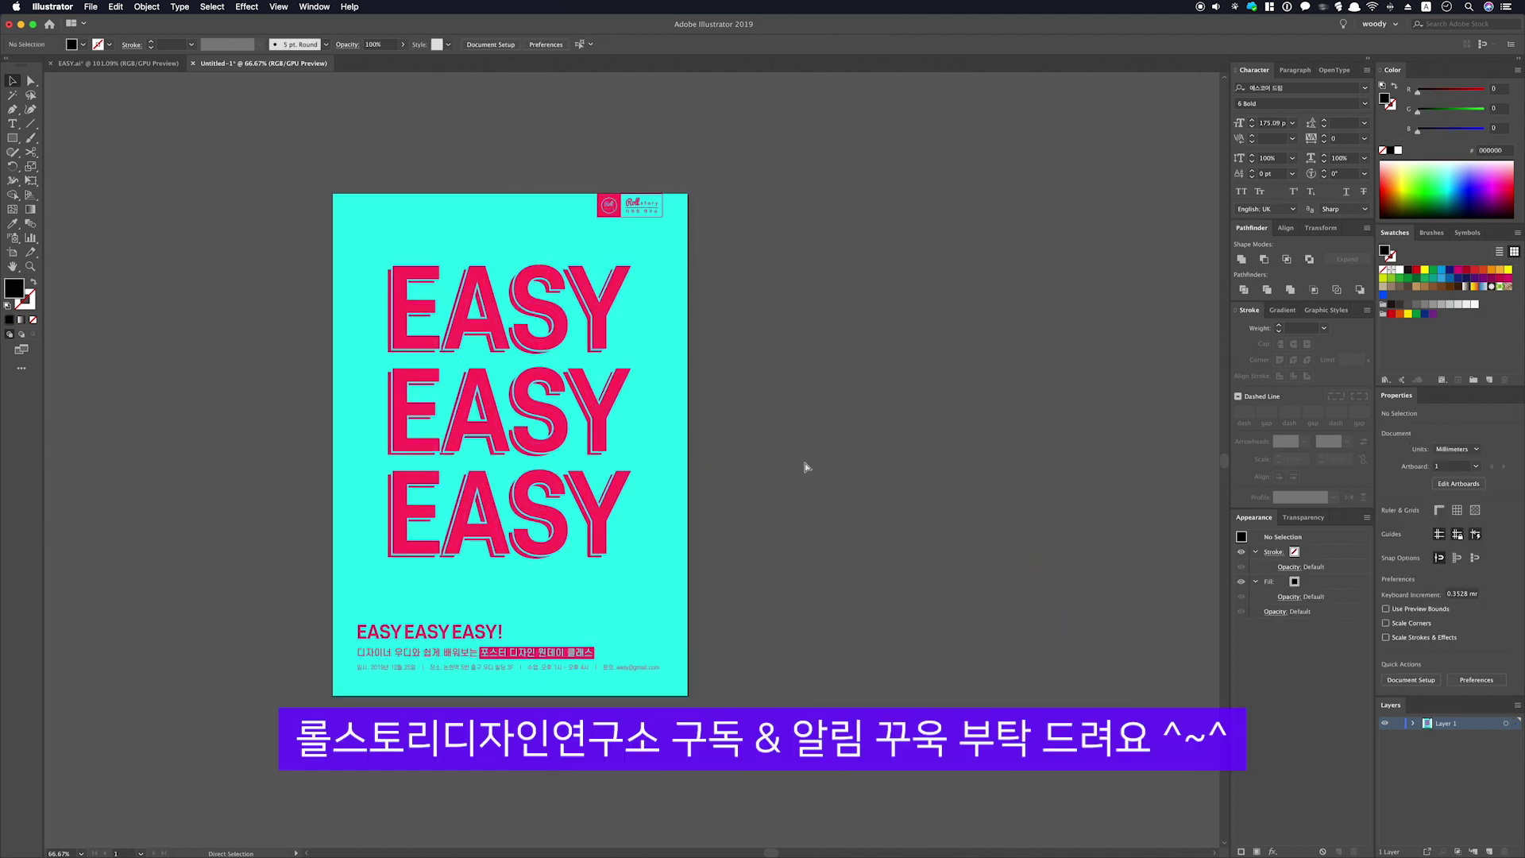
key(super+z)
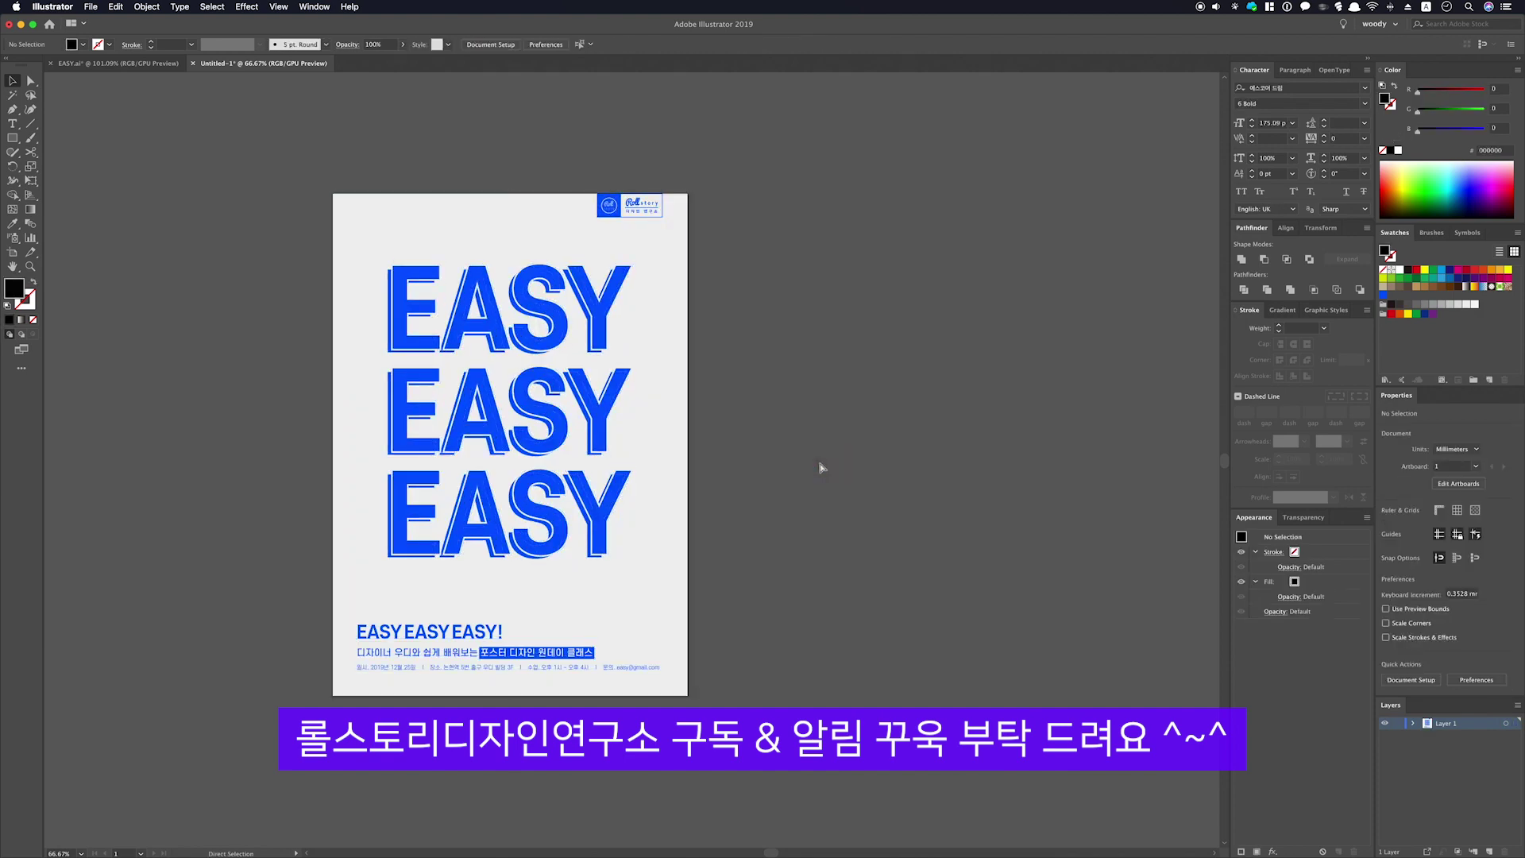
Examine the poster's paths in outline view at 100%, and review the blue poster at several sizes with the interface panels hidden
key(super+0)
key(super+1)
key(super+y)
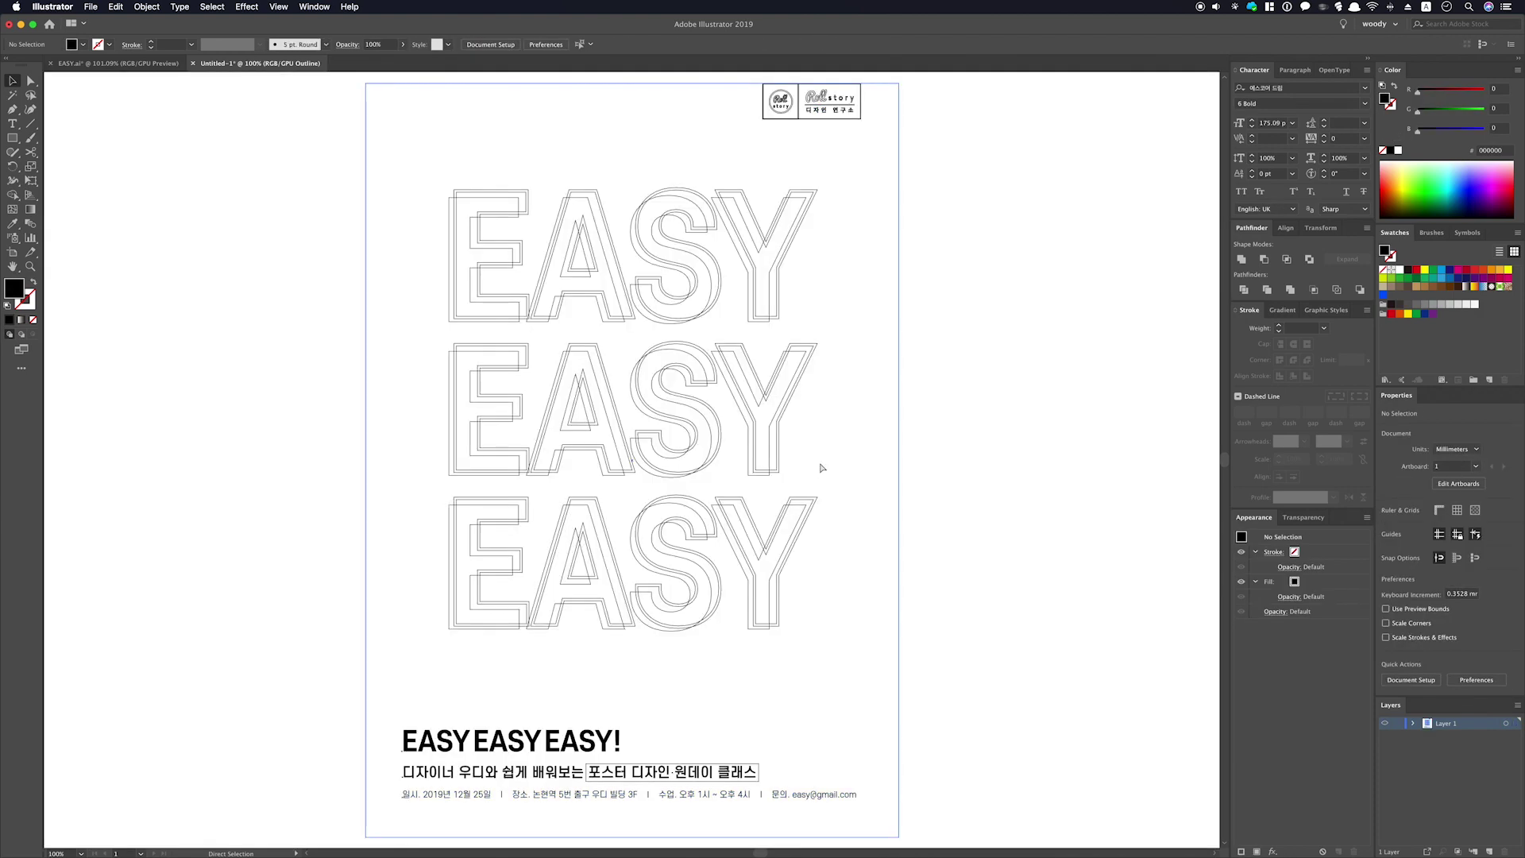
key(super+y)
key(super+minus)
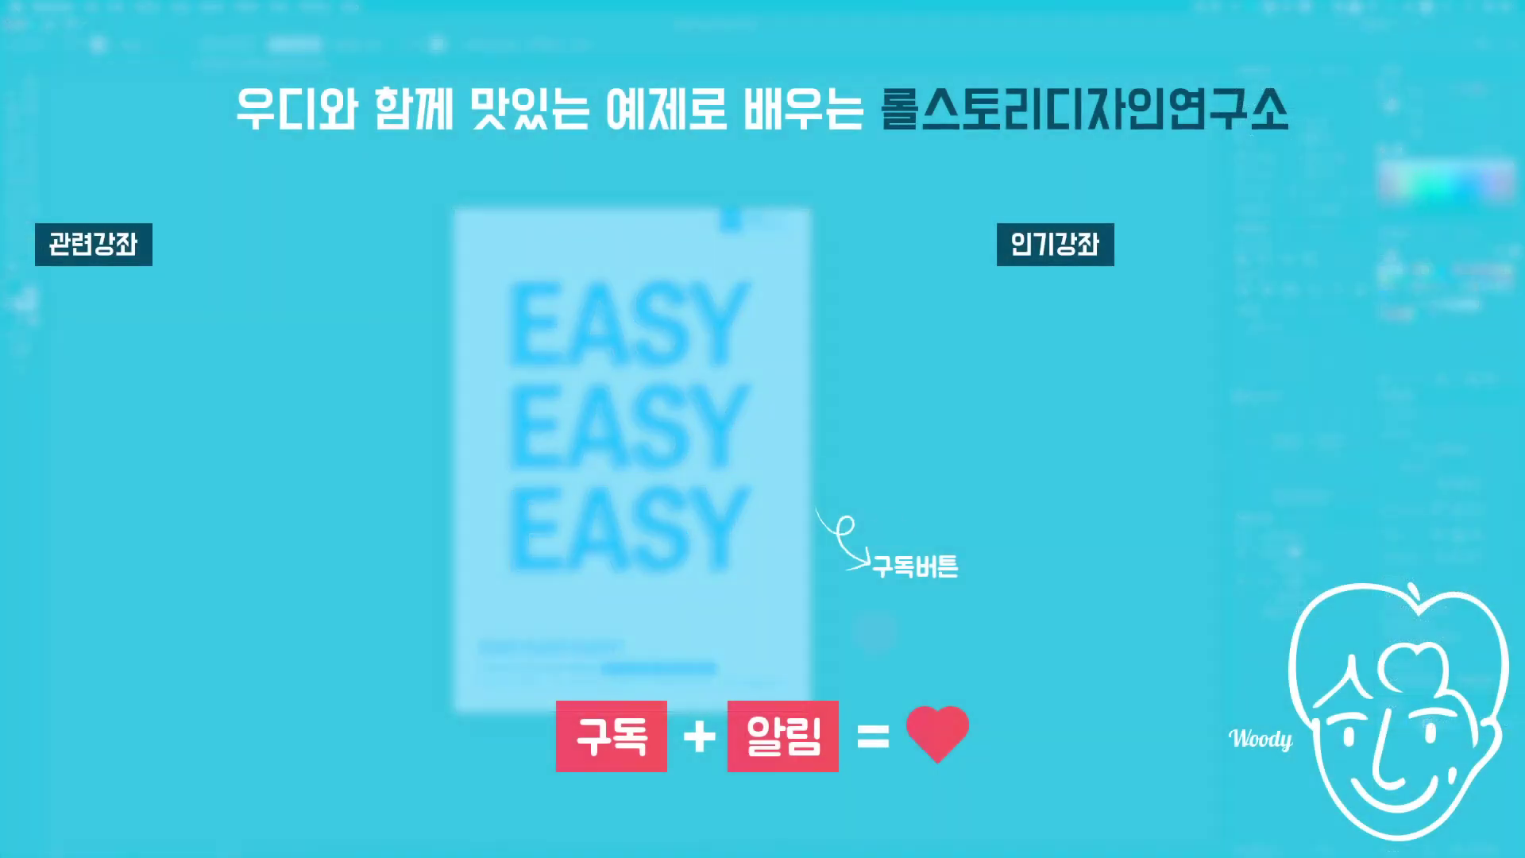
drag(392, 418, 455, 405)
key(super+plus)
mouse_move(703, 509)
mouse_down()
mouse_move(697, 441)
mouse_move(701, 518)
mouse_up()
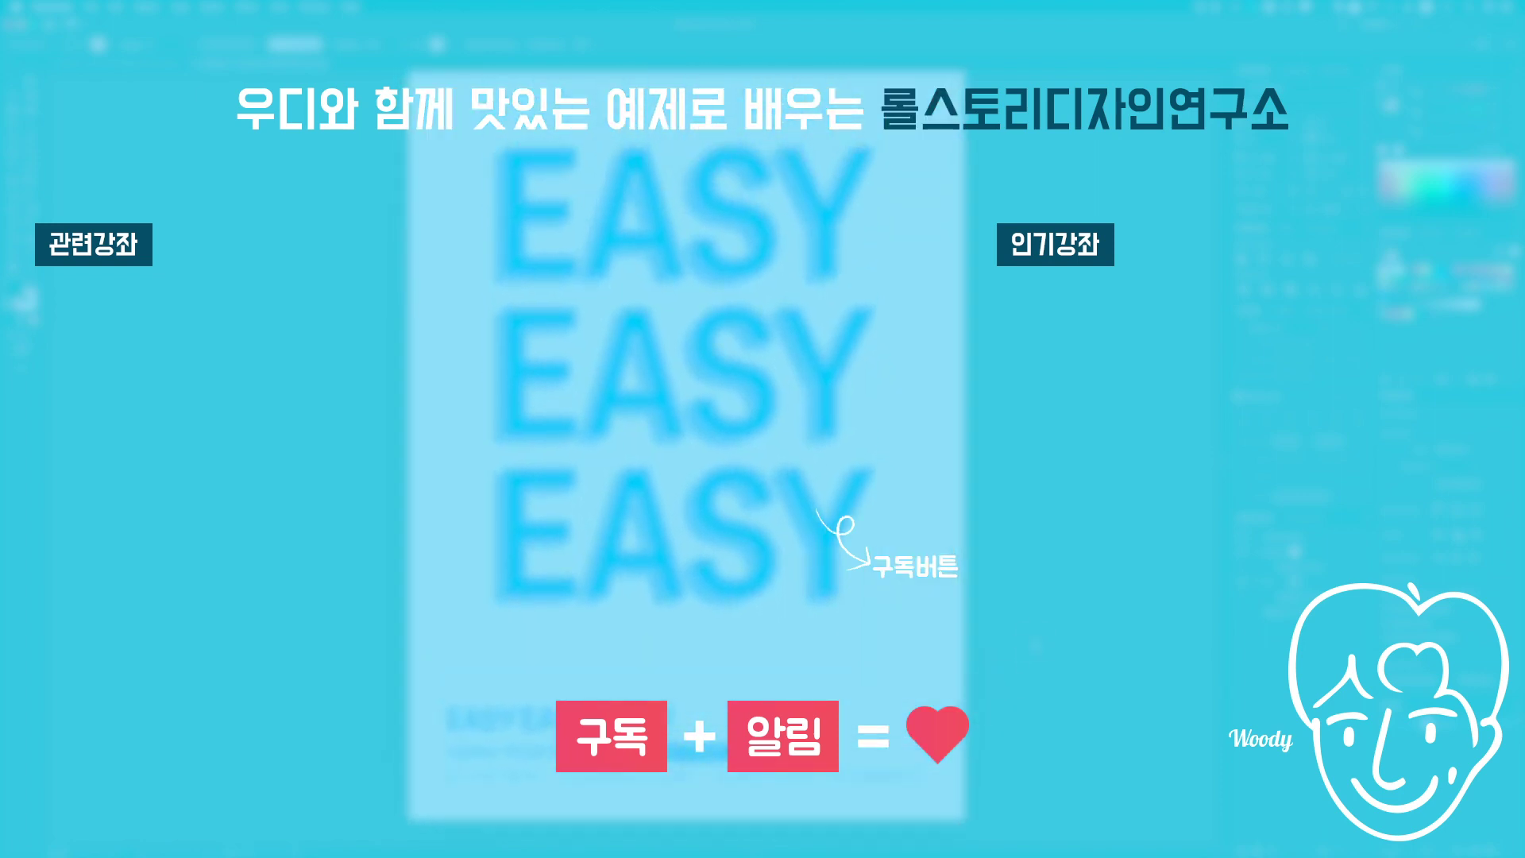
key(Tab)
key(super+0)
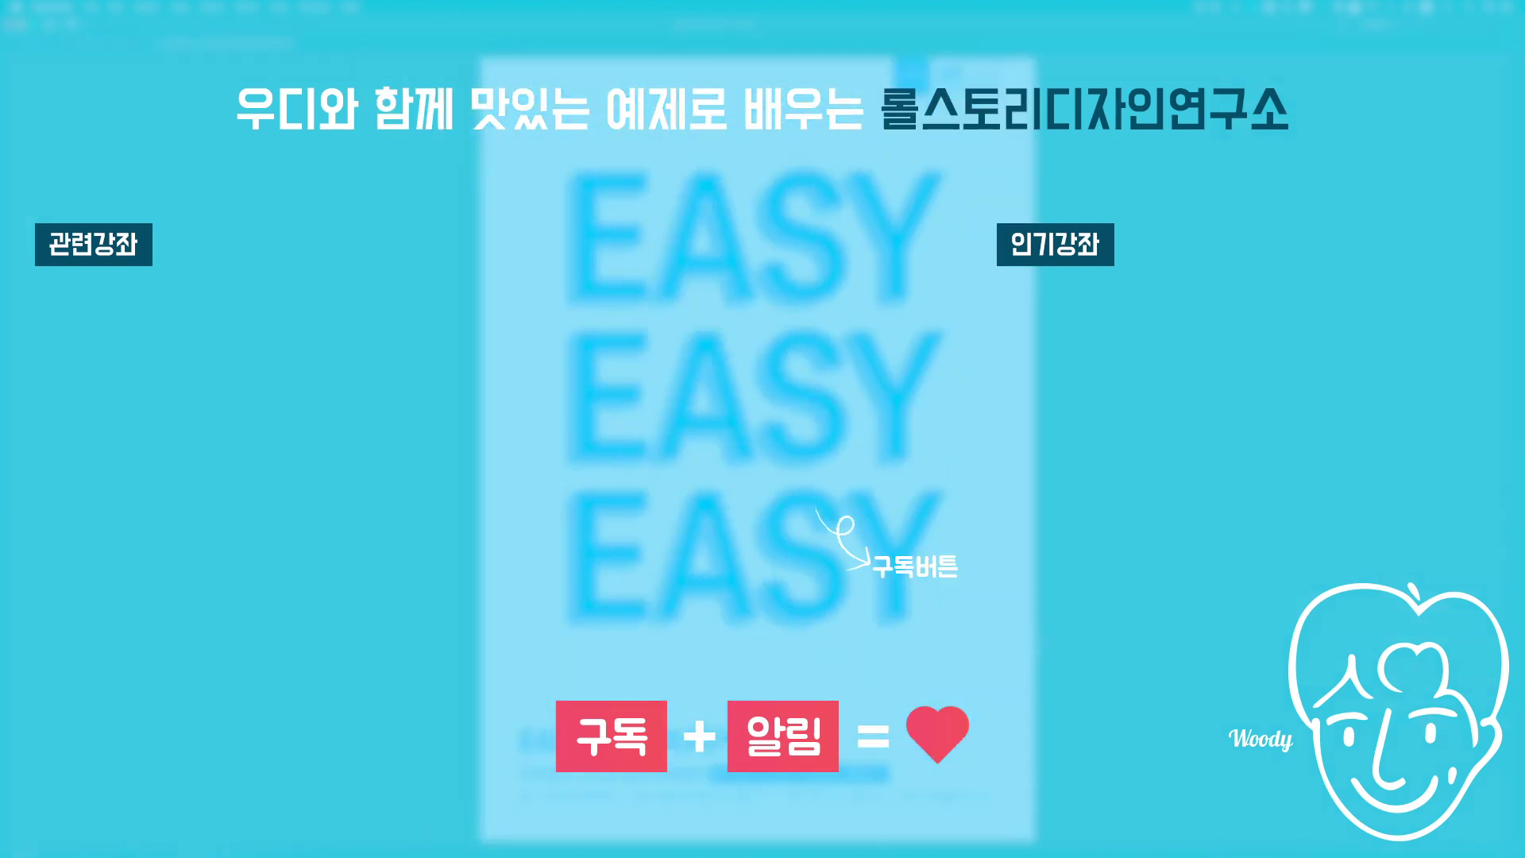